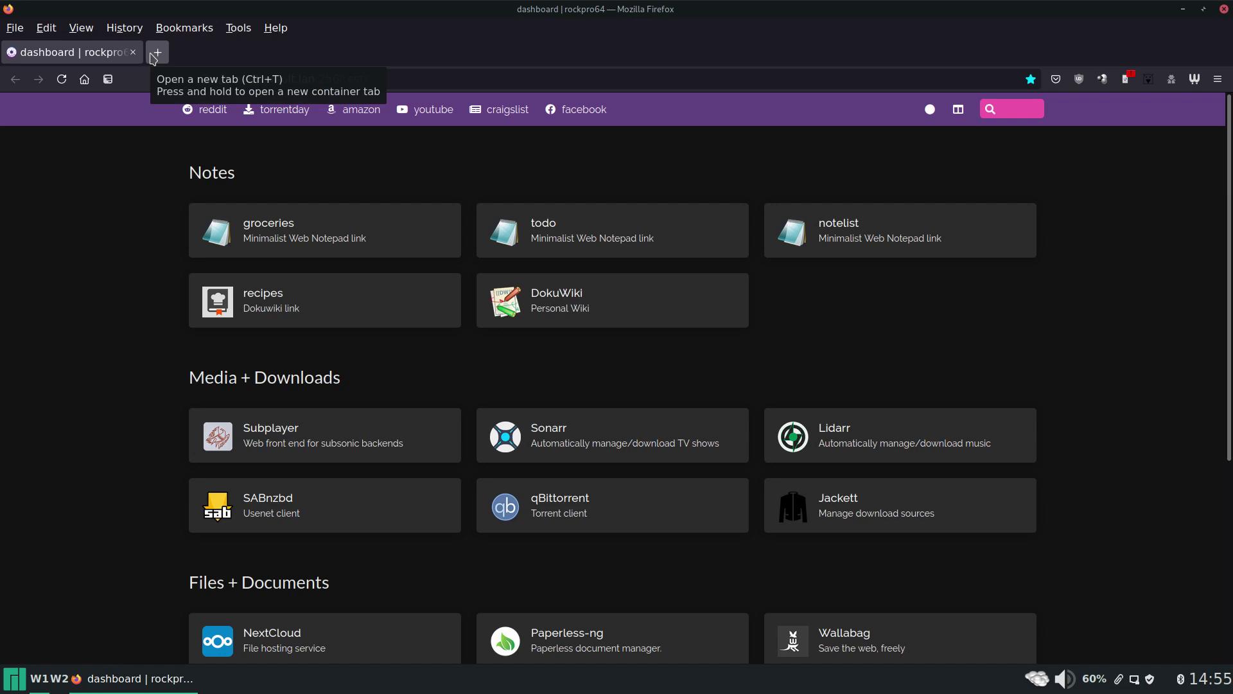
Search Google for 'dokuwiki' in a new tab and open the official dokuwiki.org result.
left_click(153, 56)
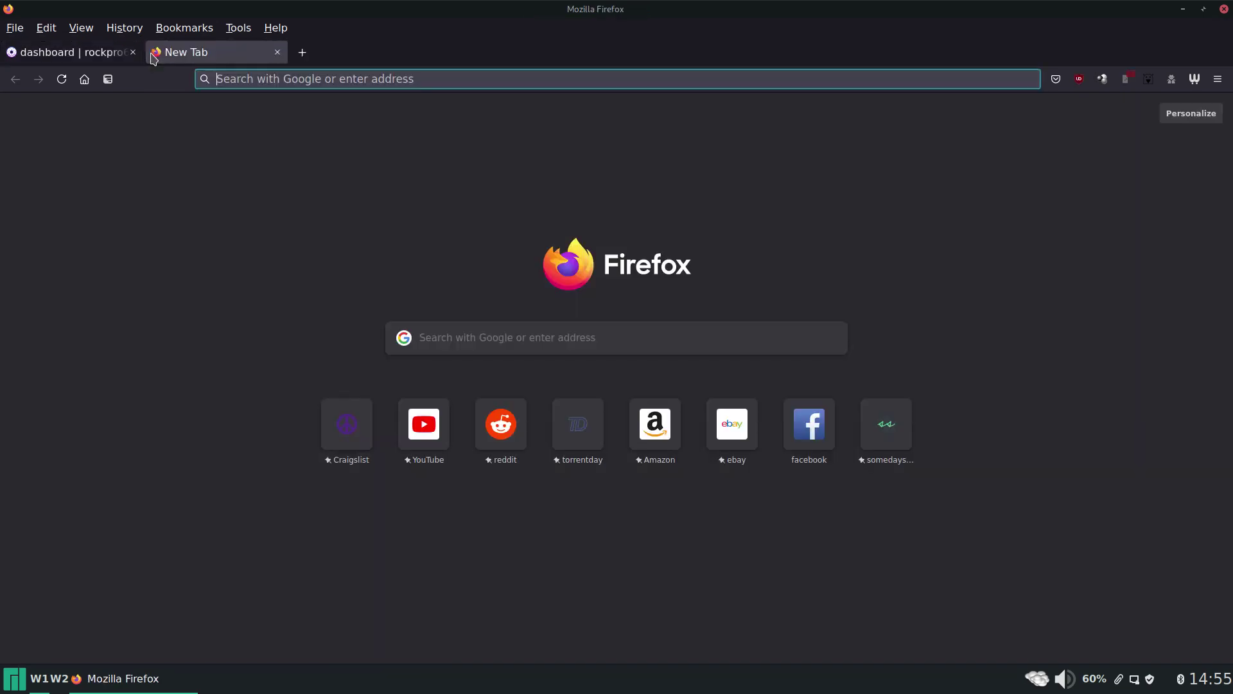
type("do")
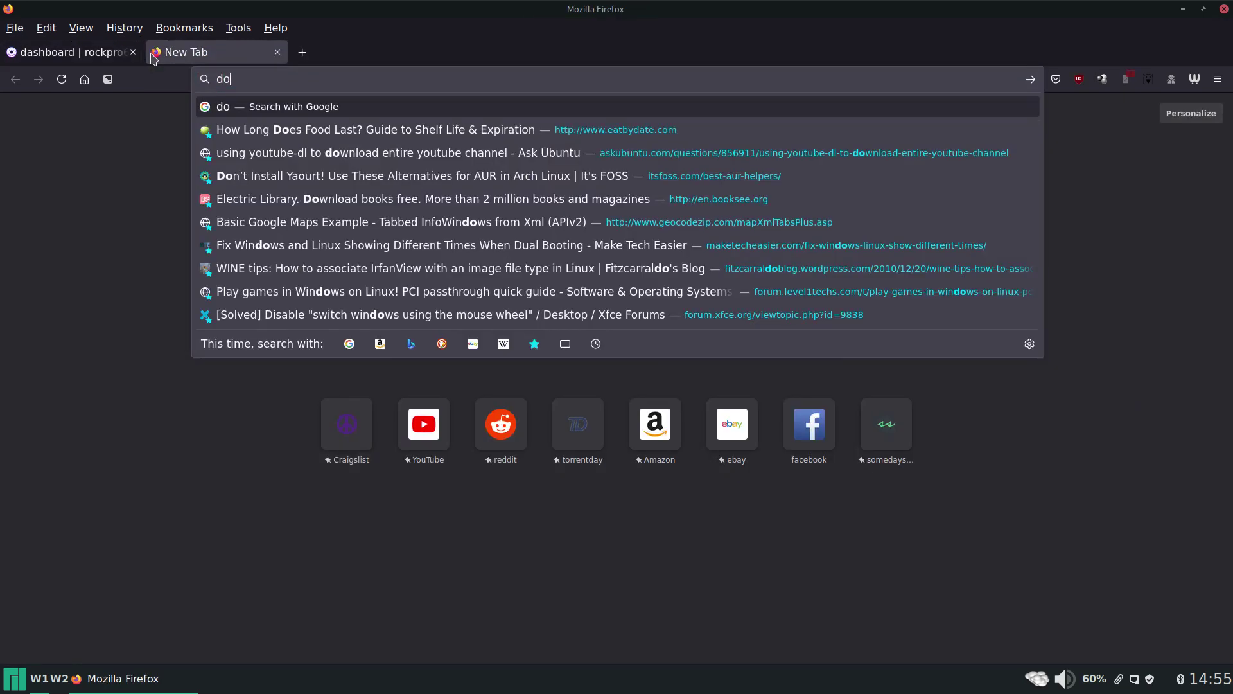
type("kuwik")
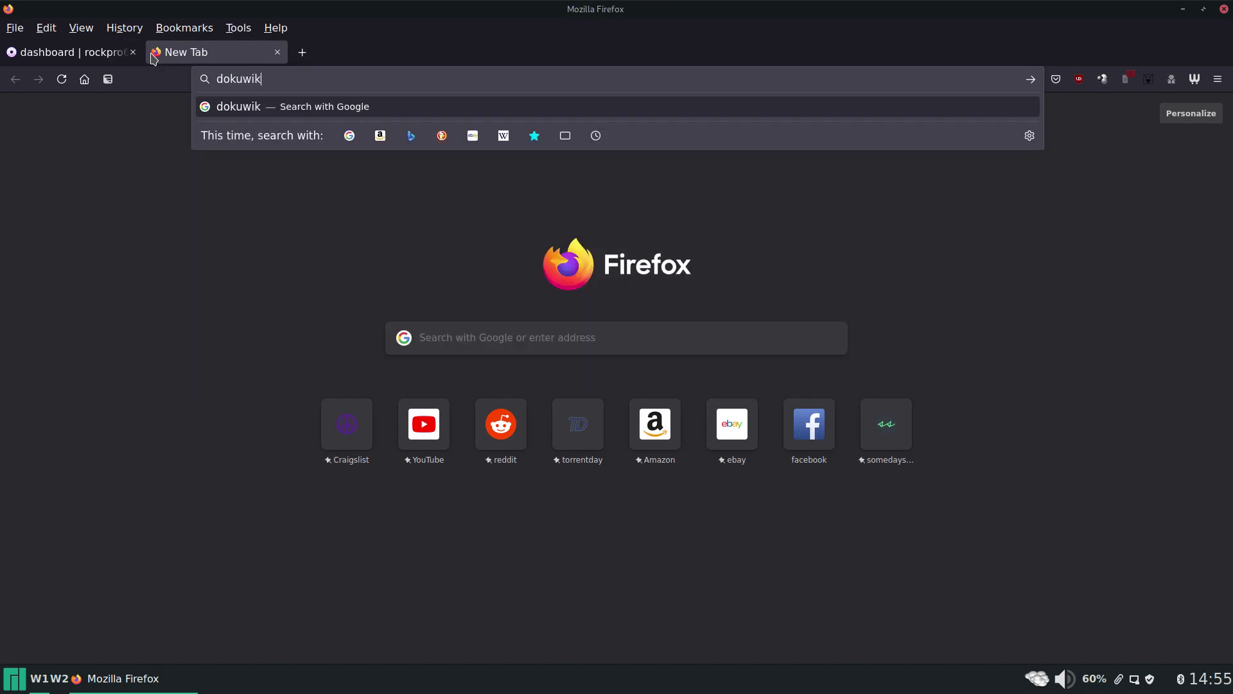
type("i")
key("Return")
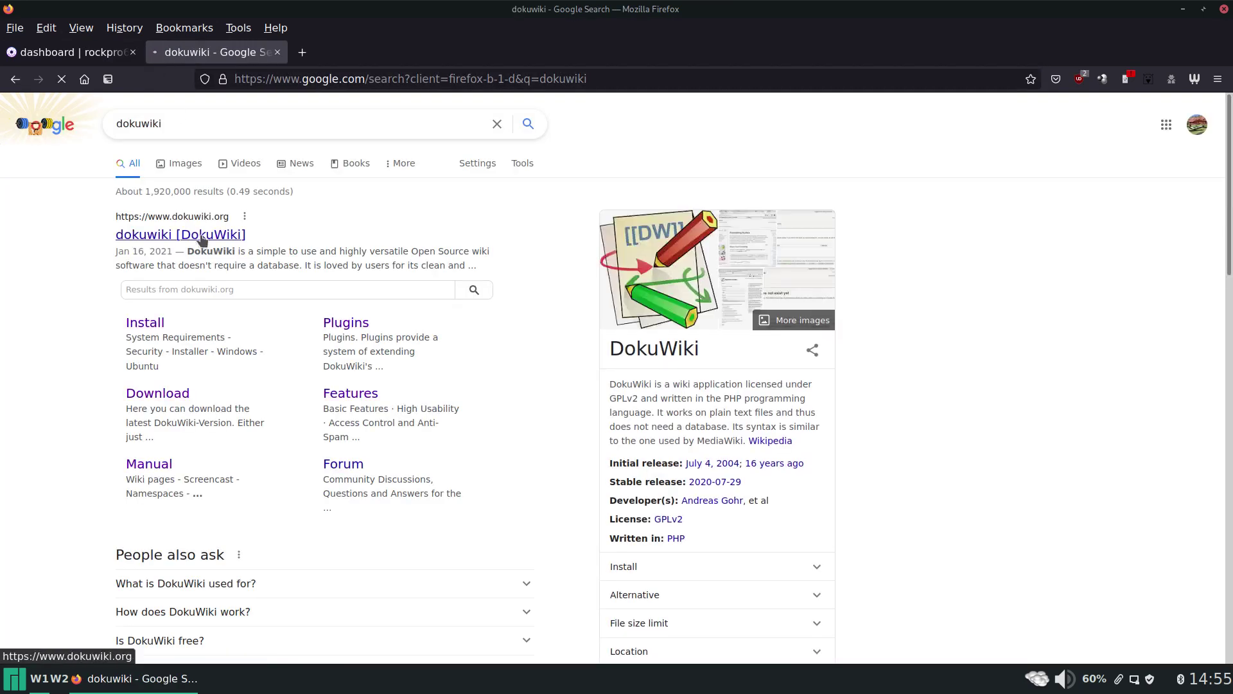
left_click(201, 239)
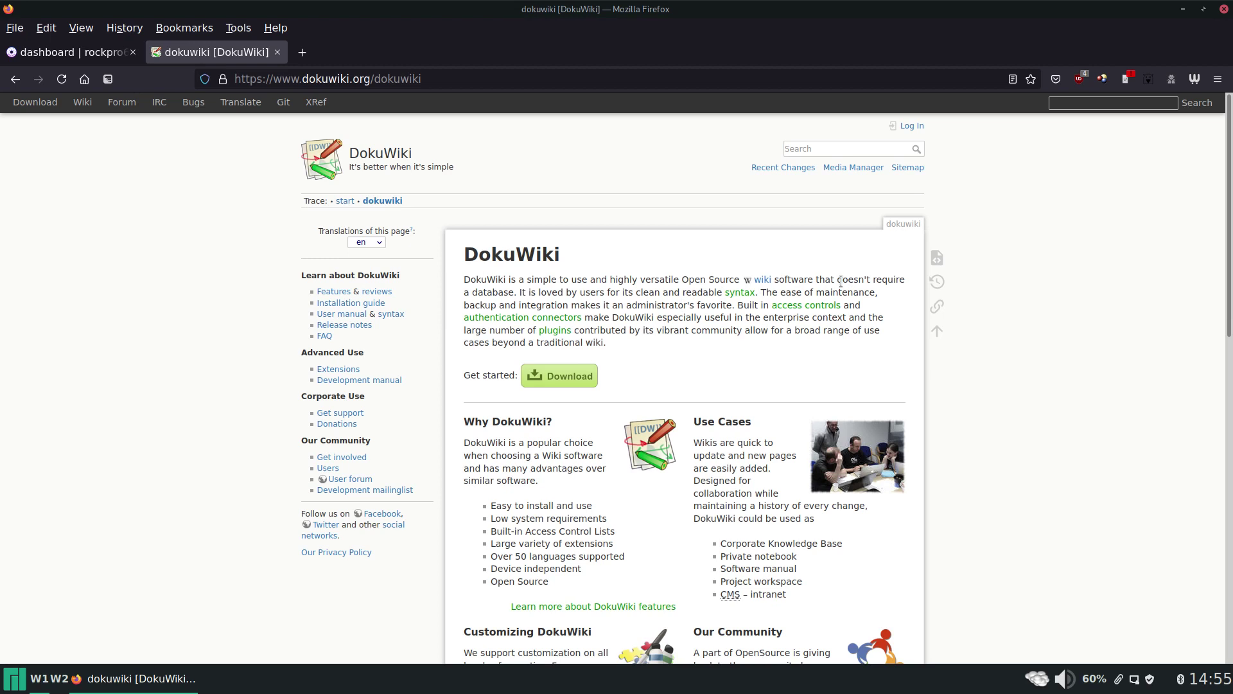
Highlight the 'doesn't require a database' phrase, then go to the Installation guide from the sidebar.
left_click_drag(837, 280, 515, 292)
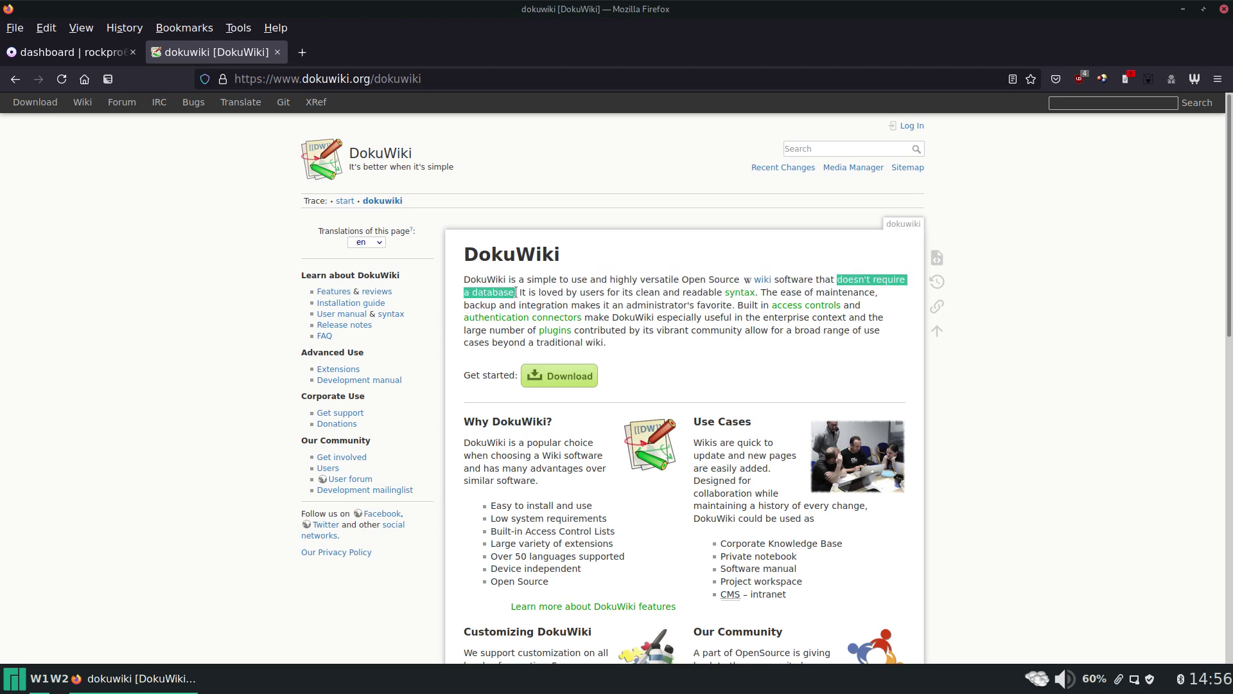
left_click(654, 306)
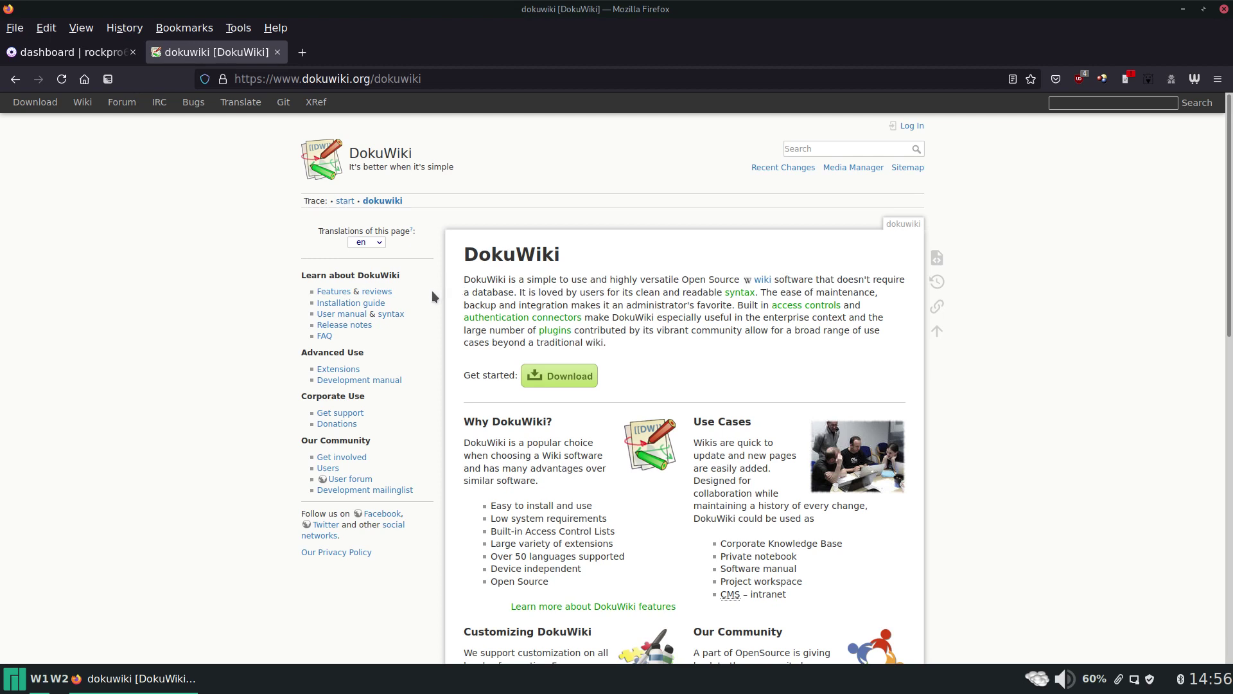
left_click(376, 306)
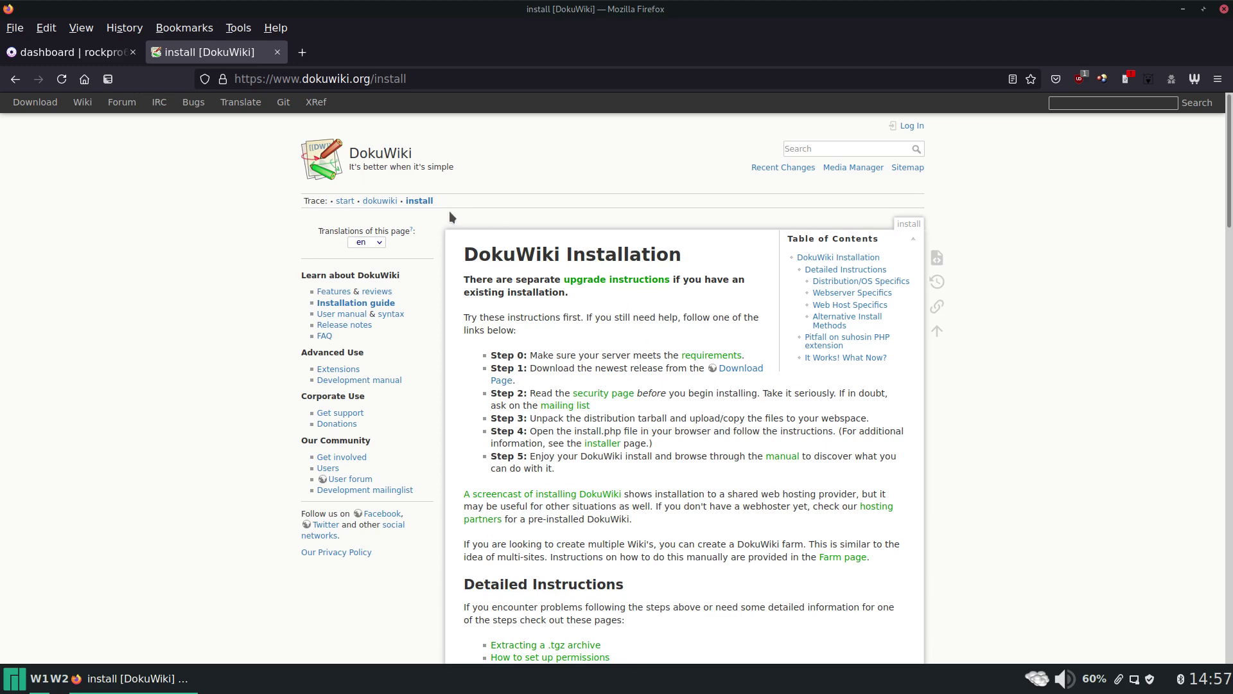
Open openmediavault from the home dashboard and log in as admin with the account password.
left_click(118, 52)
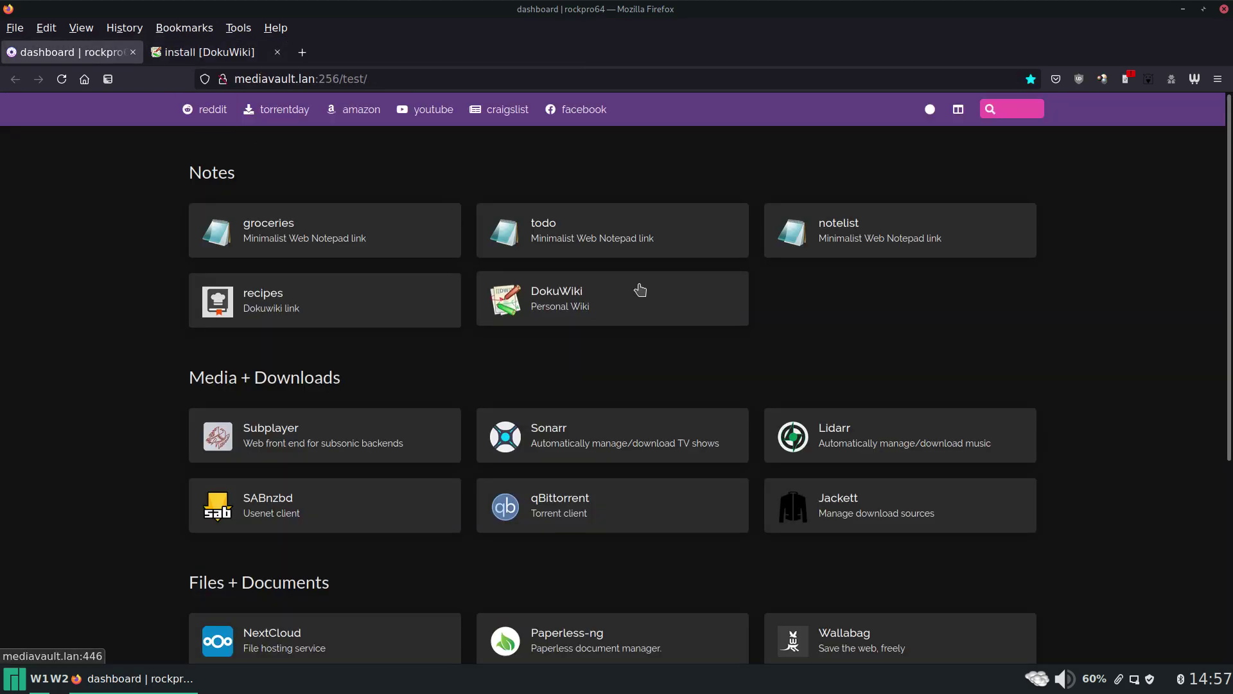
scroll(643, 287, "down", 4)
left_click(628, 486)
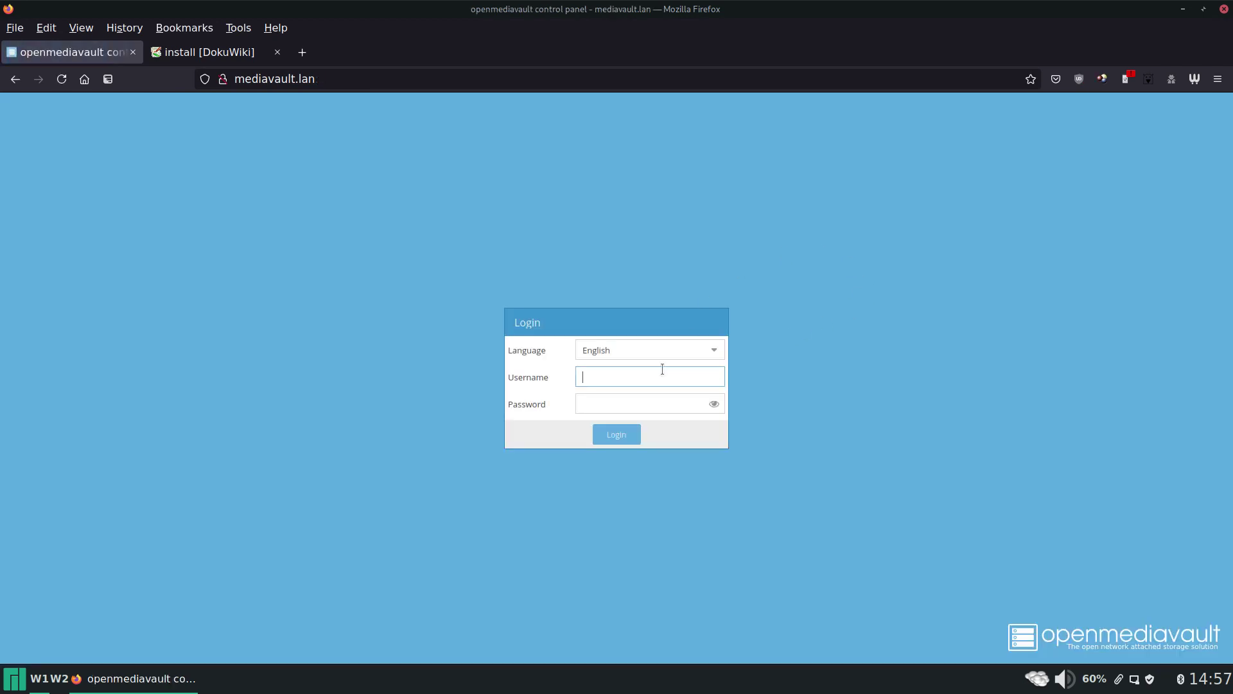
type("admin")
key("Tab")
type("op")
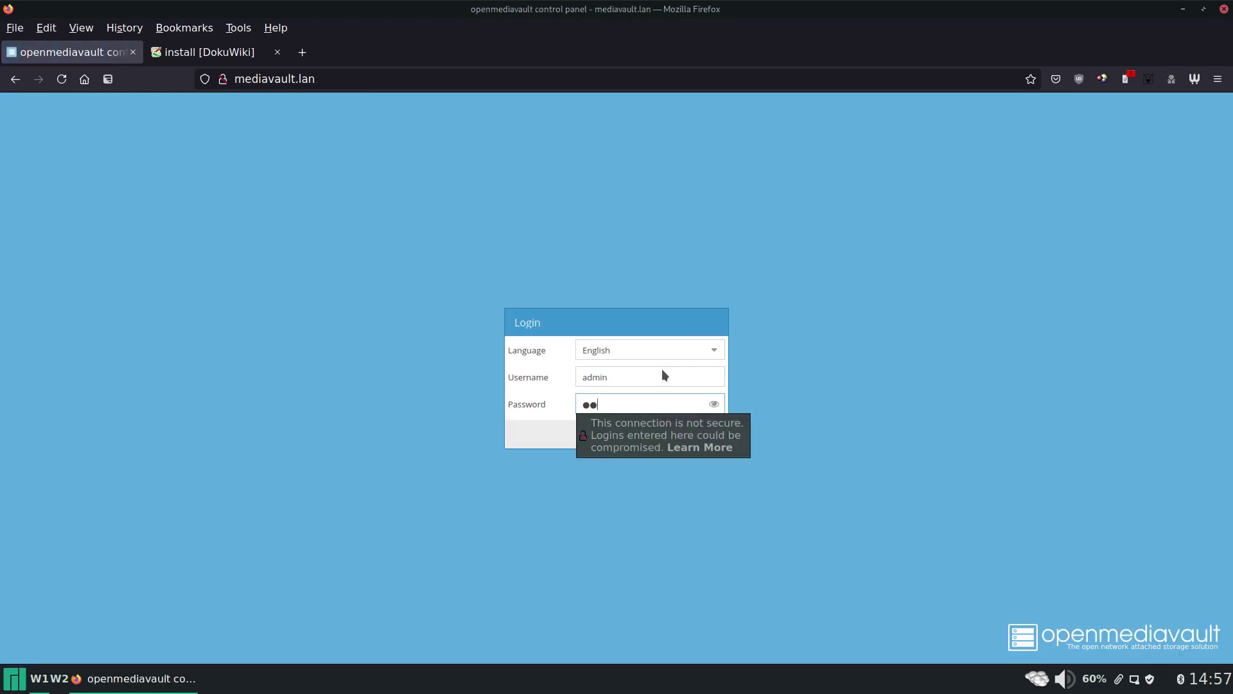
type("******")
key("Return")
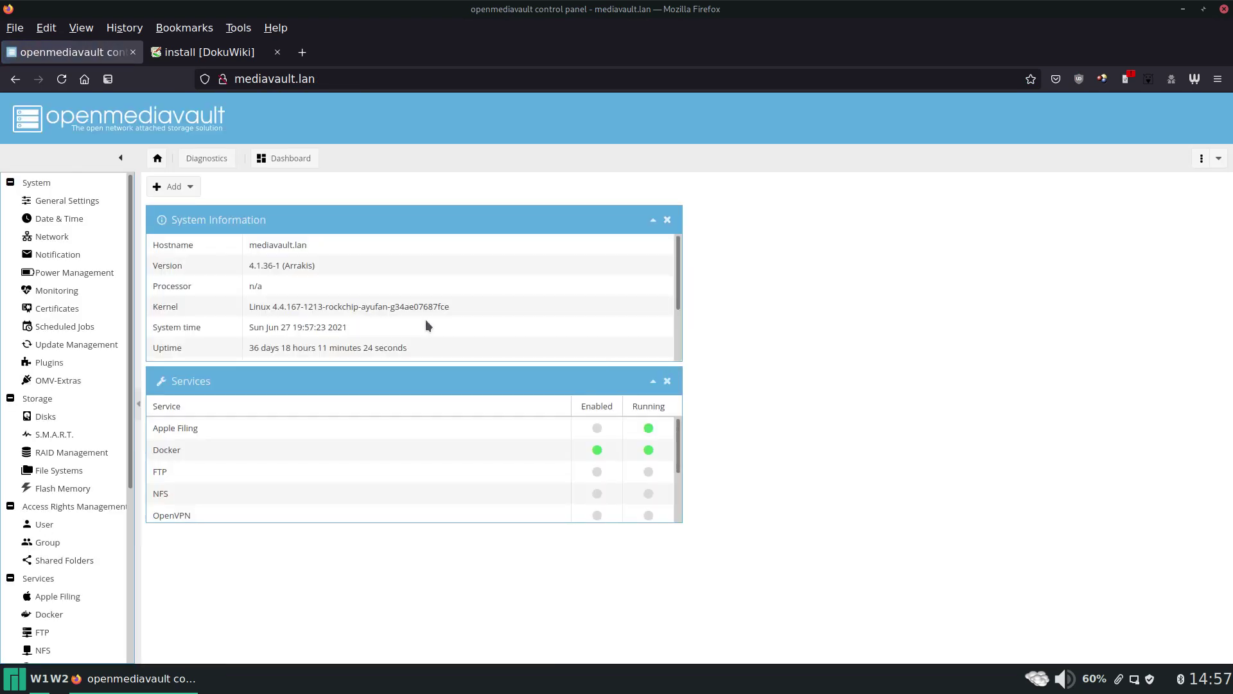
Show the Nginx Servers list and preview the existing wiki on port 446, then close it.
scroll(82, 310, "down", 5)
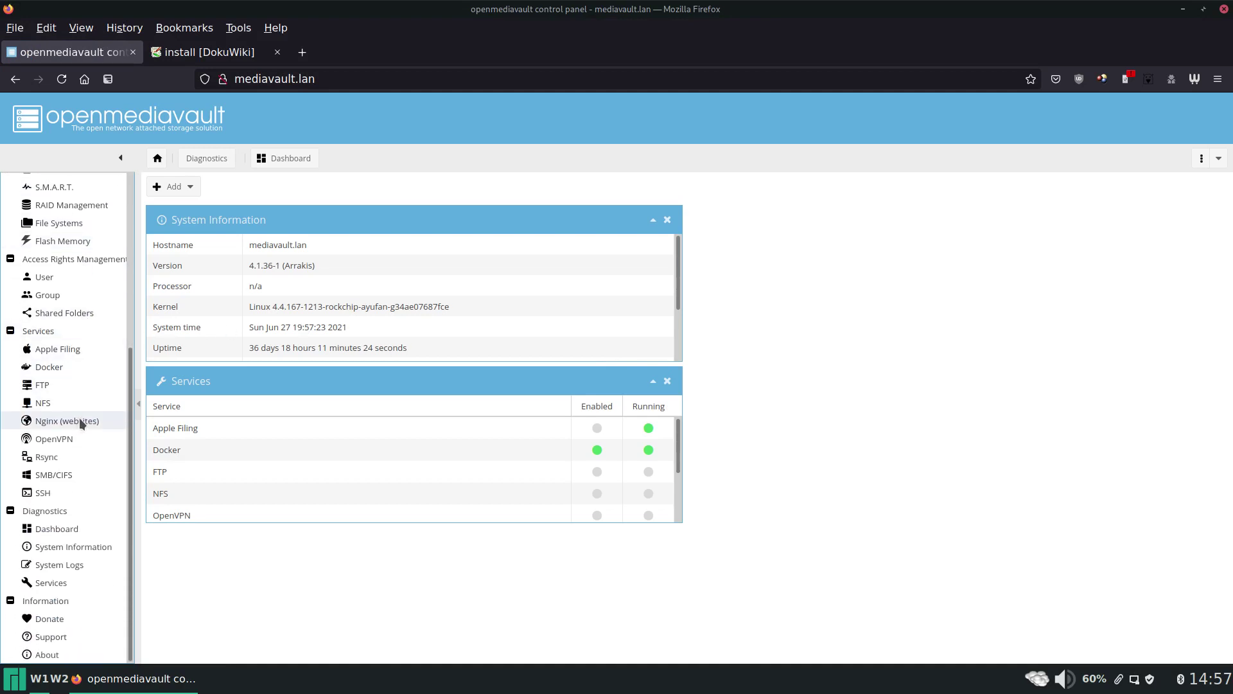
left_click(80, 422)
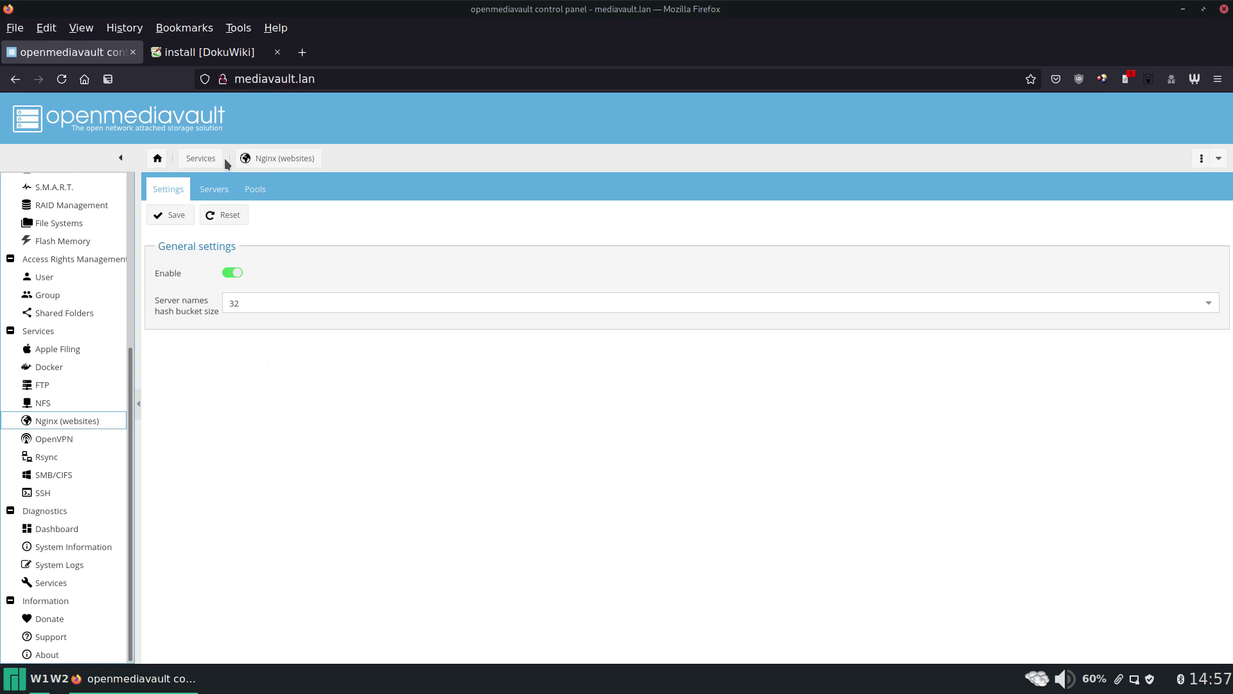
left_click(212, 190)
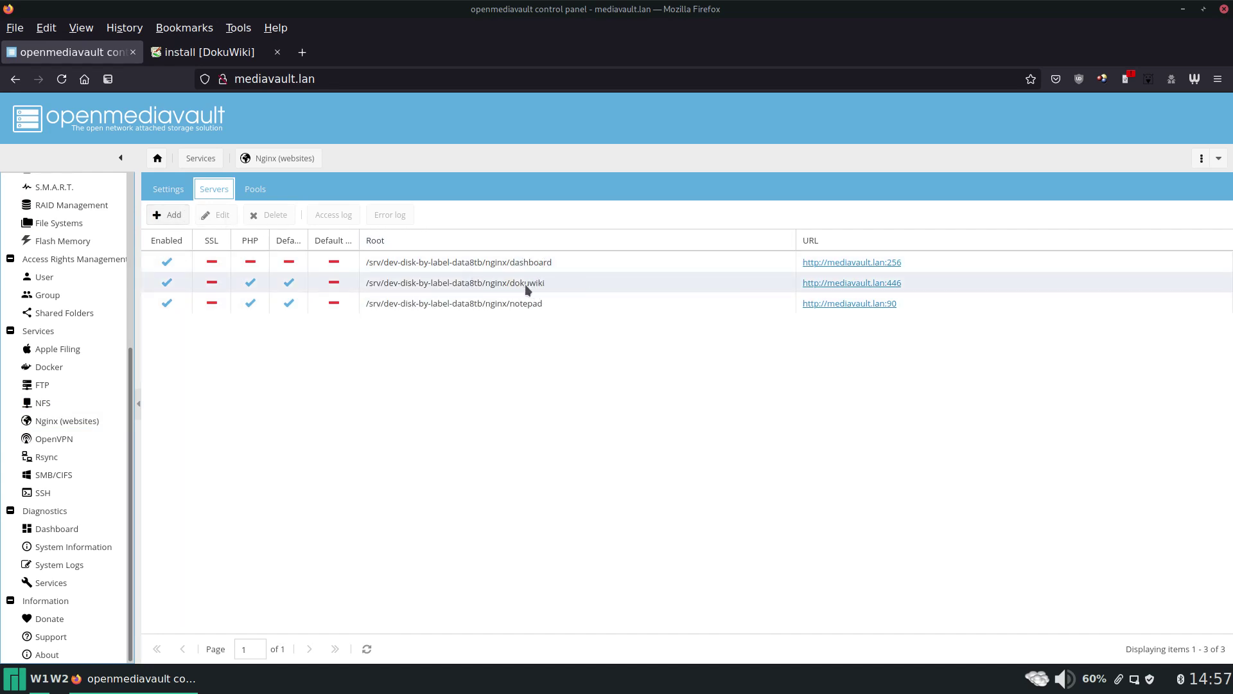
left_click(828, 283)
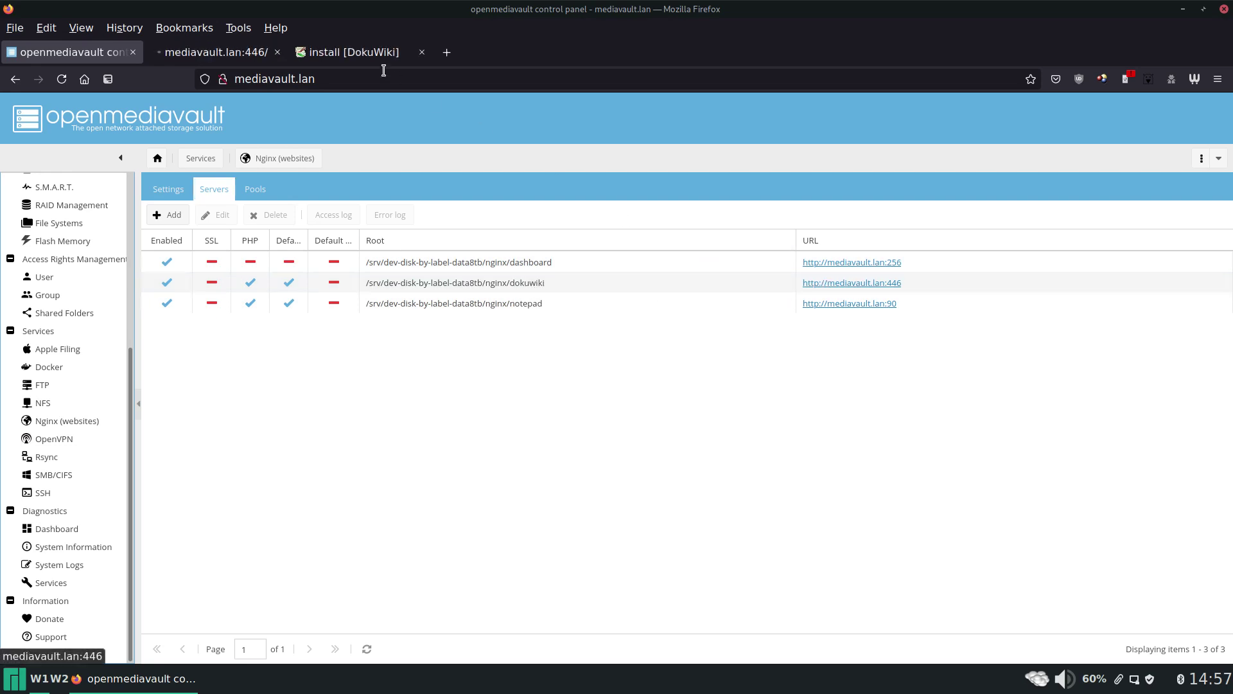
left_click(232, 53)
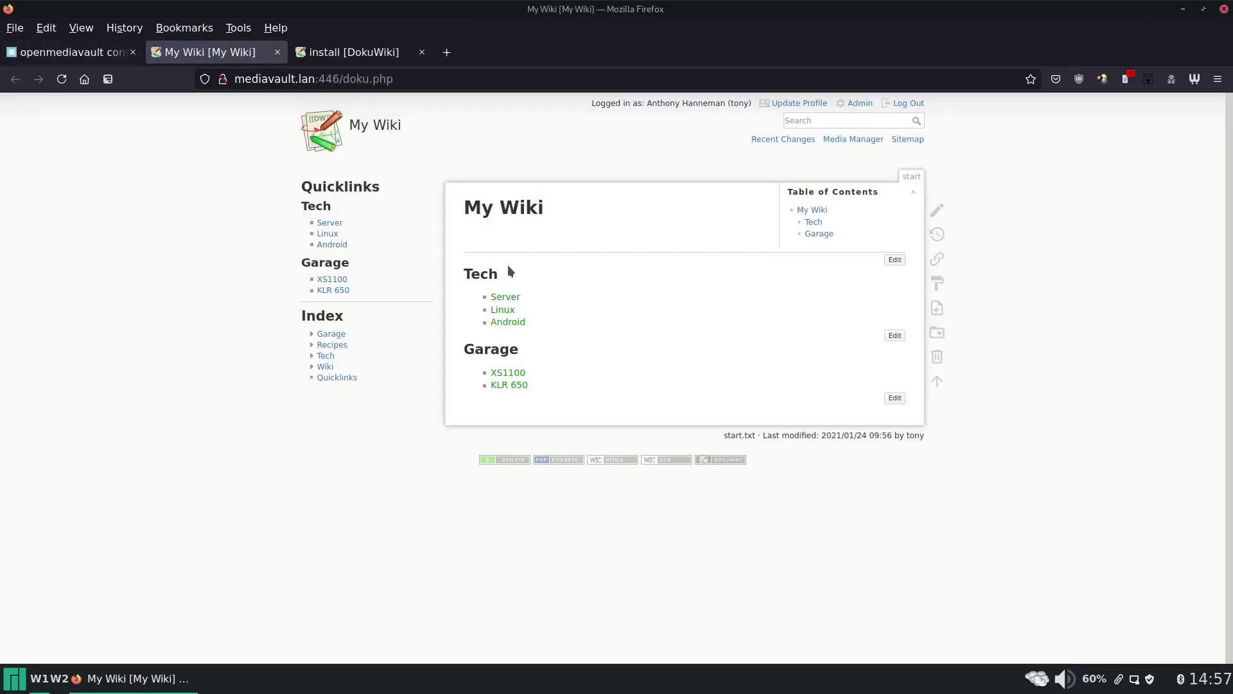
middle_click(226, 57)
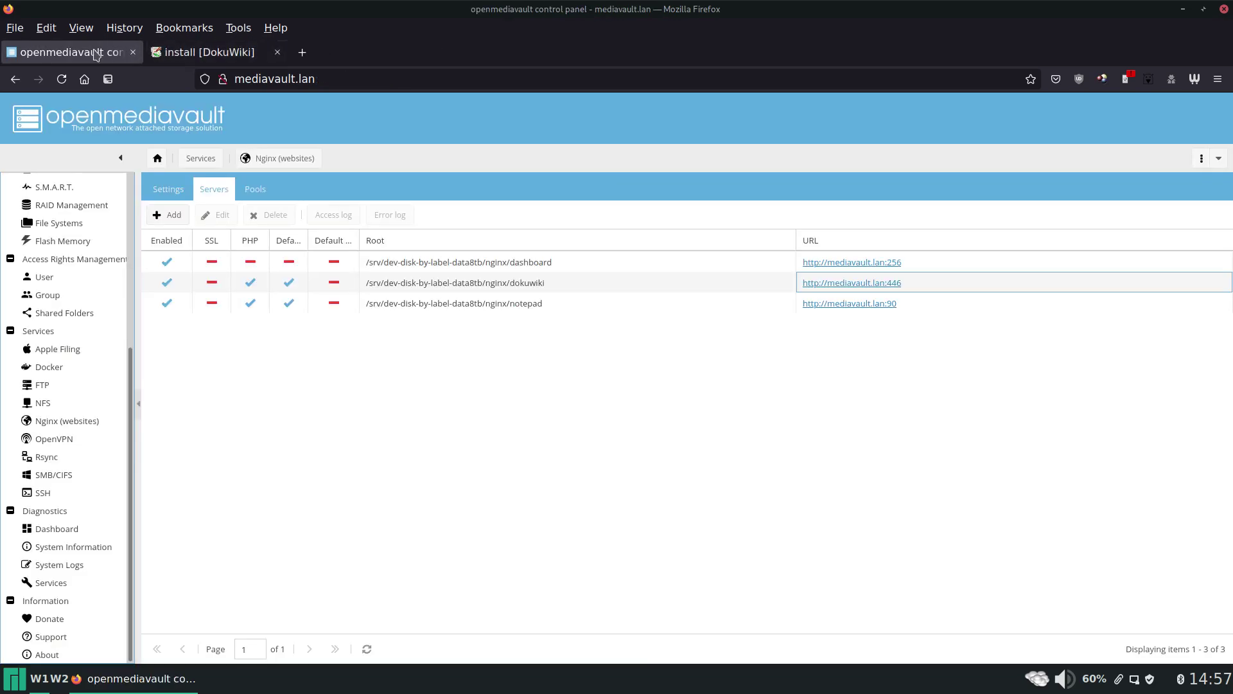
Add a new Nginx server rooted at the nginx shared folder with public subfolder 'test'.
left_click(172, 217)
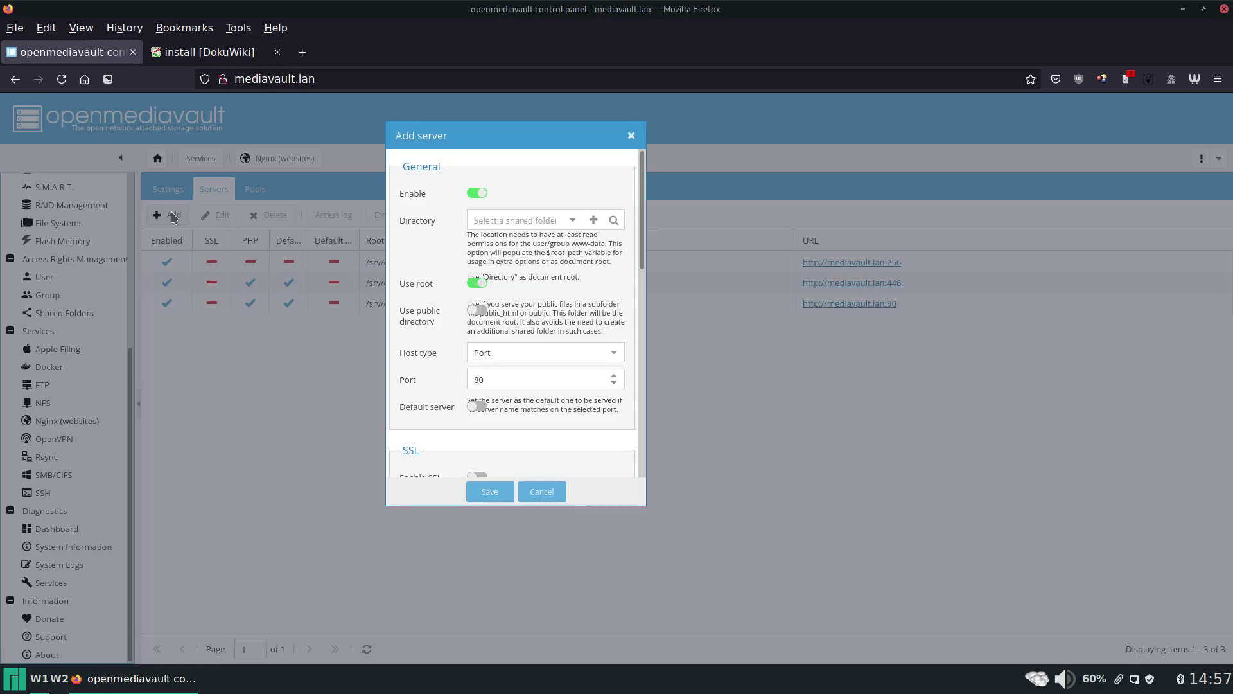
left_click(572, 221)
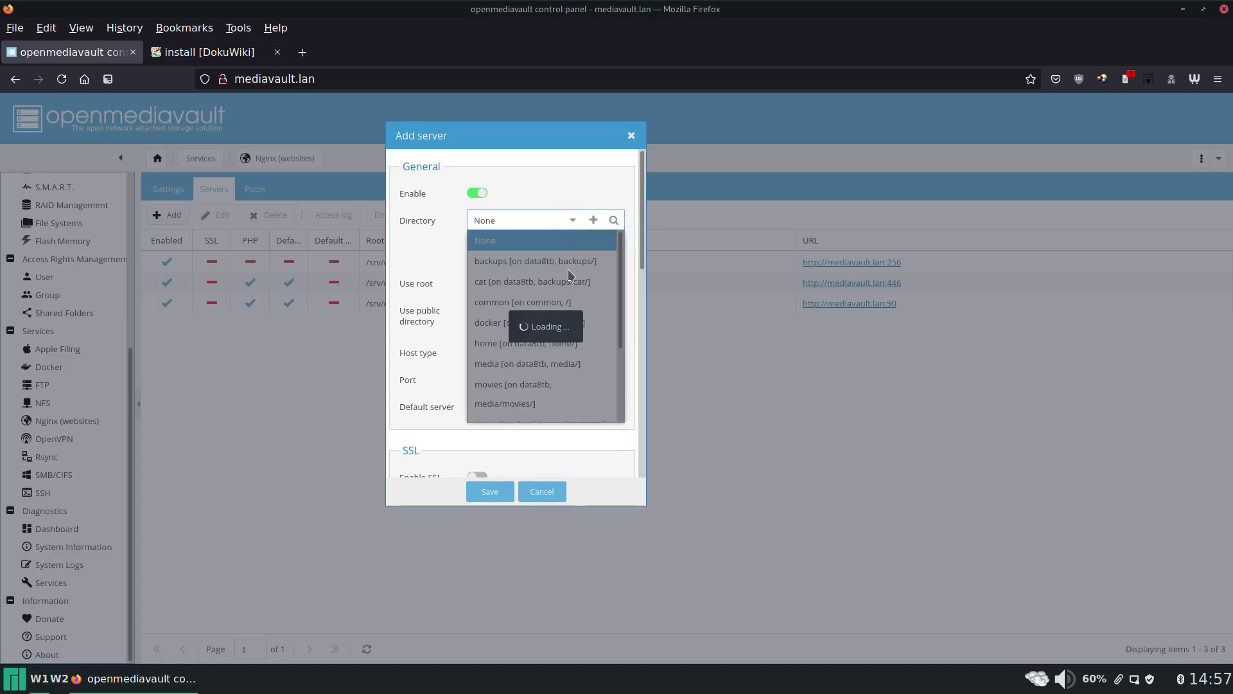
scroll(570, 277, "down", 3)
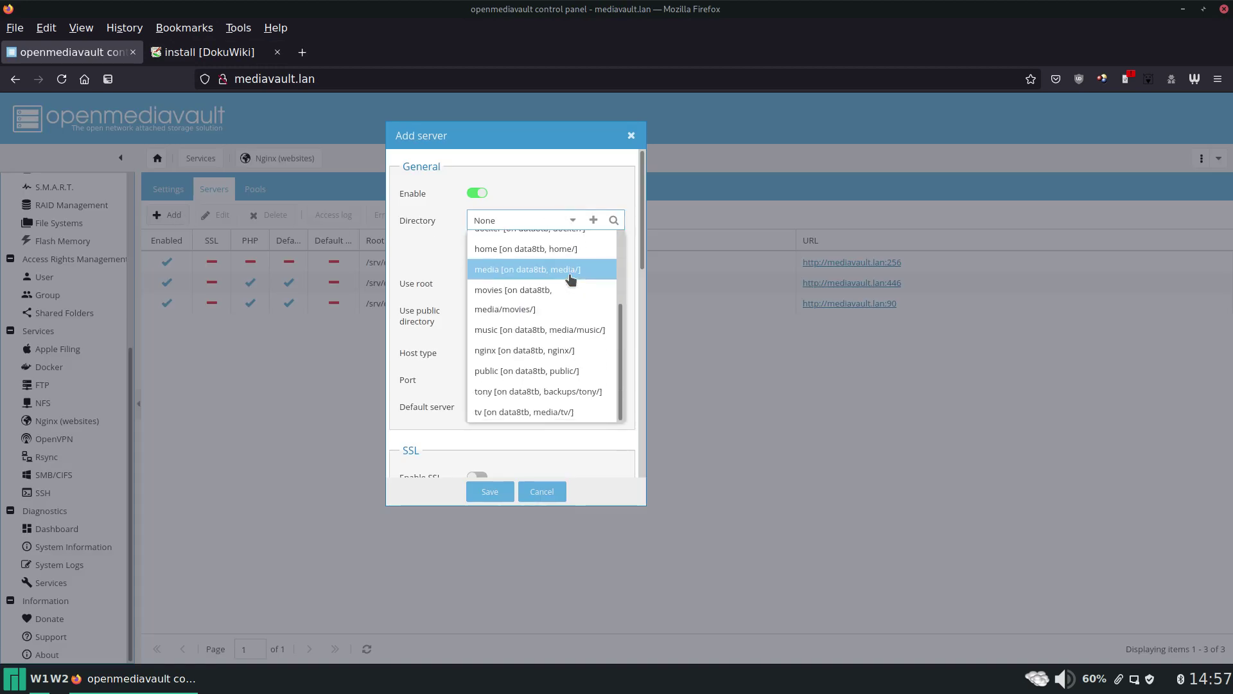
left_click(559, 350)
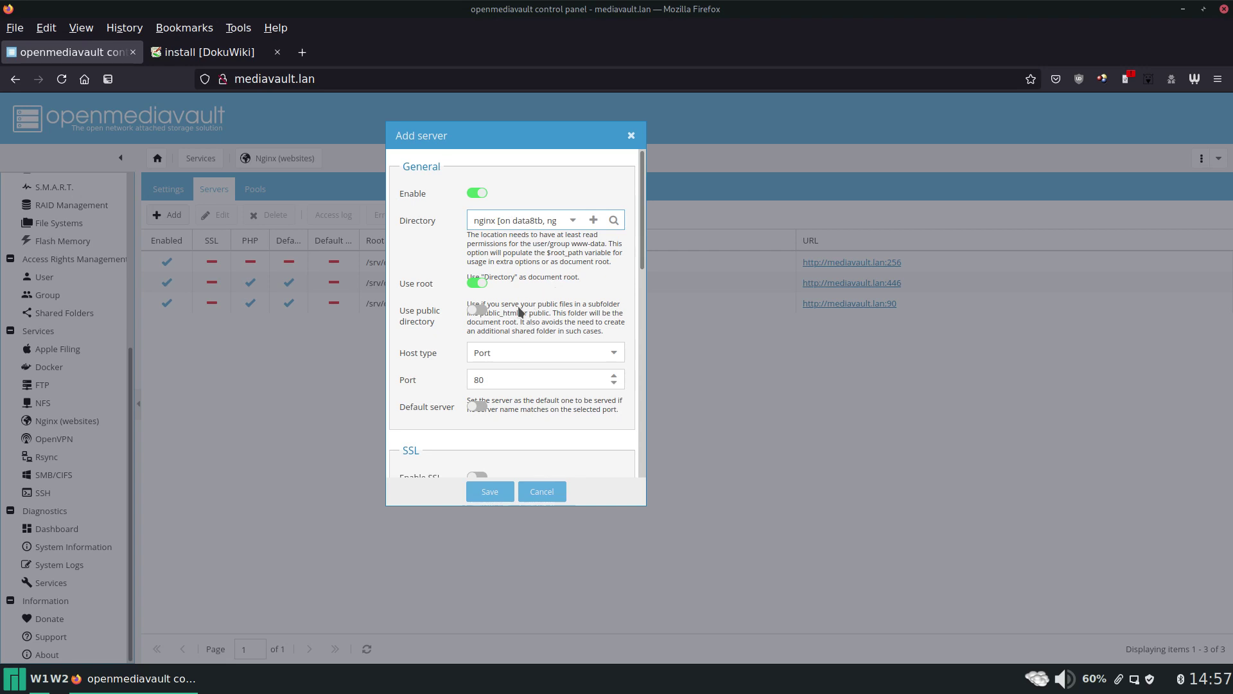
left_click(479, 312)
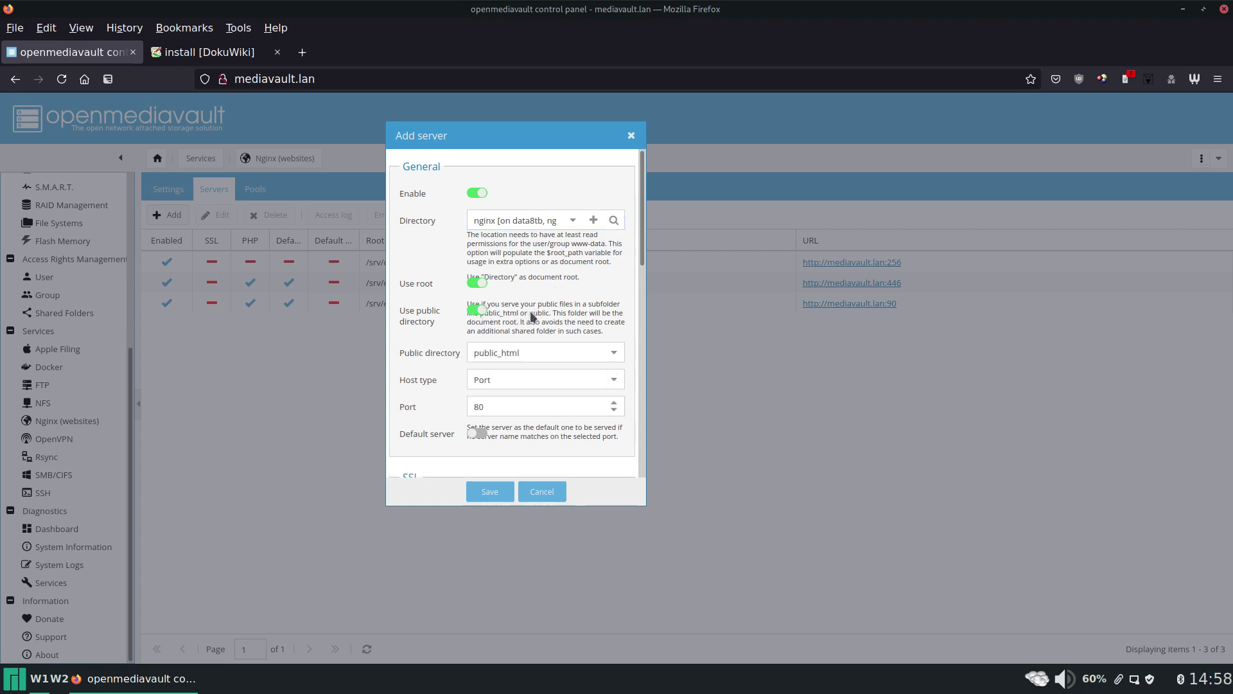
double_click(542, 350)
type("test")
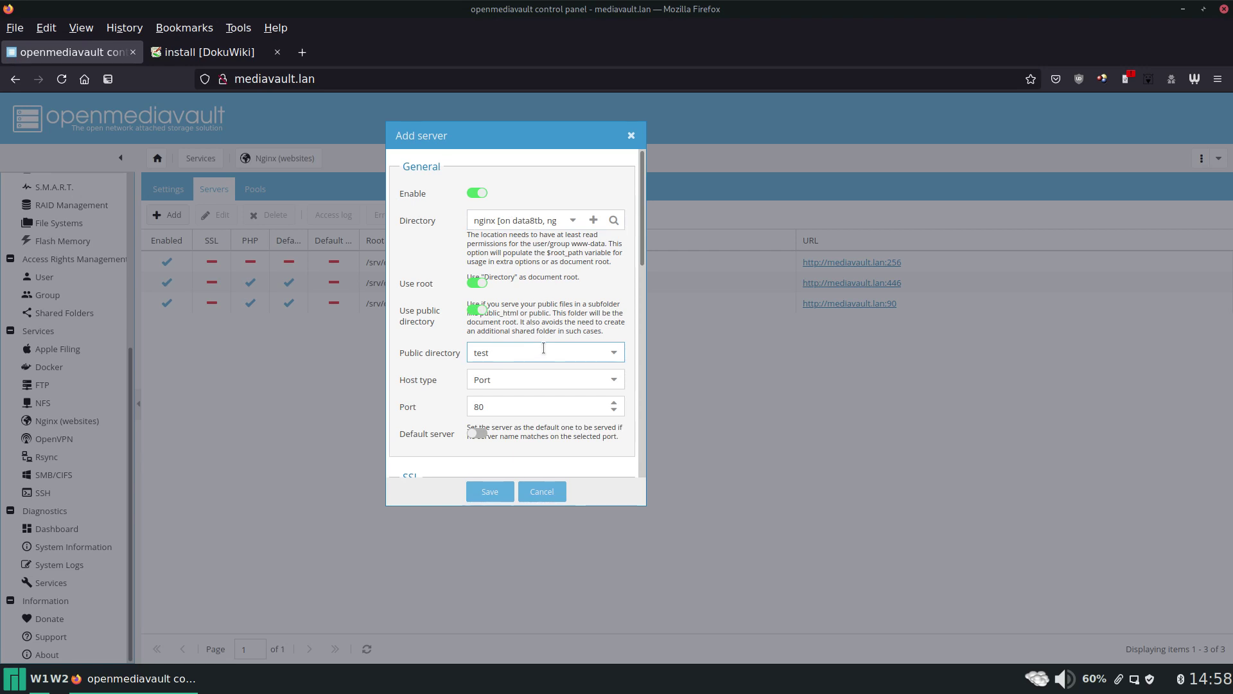
Set the server's port to 6446 and make it the default server.
scroll(543, 348, "down", 3)
left_click(534, 321)
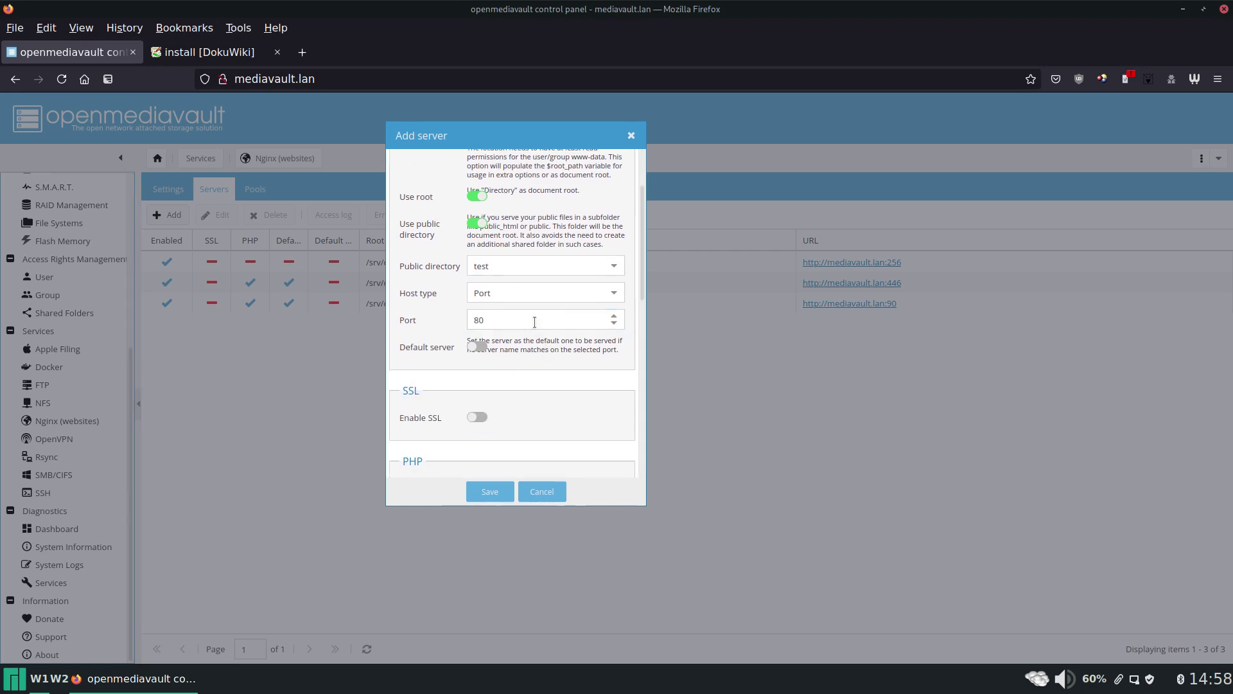
double_click(535, 322)
type("6")
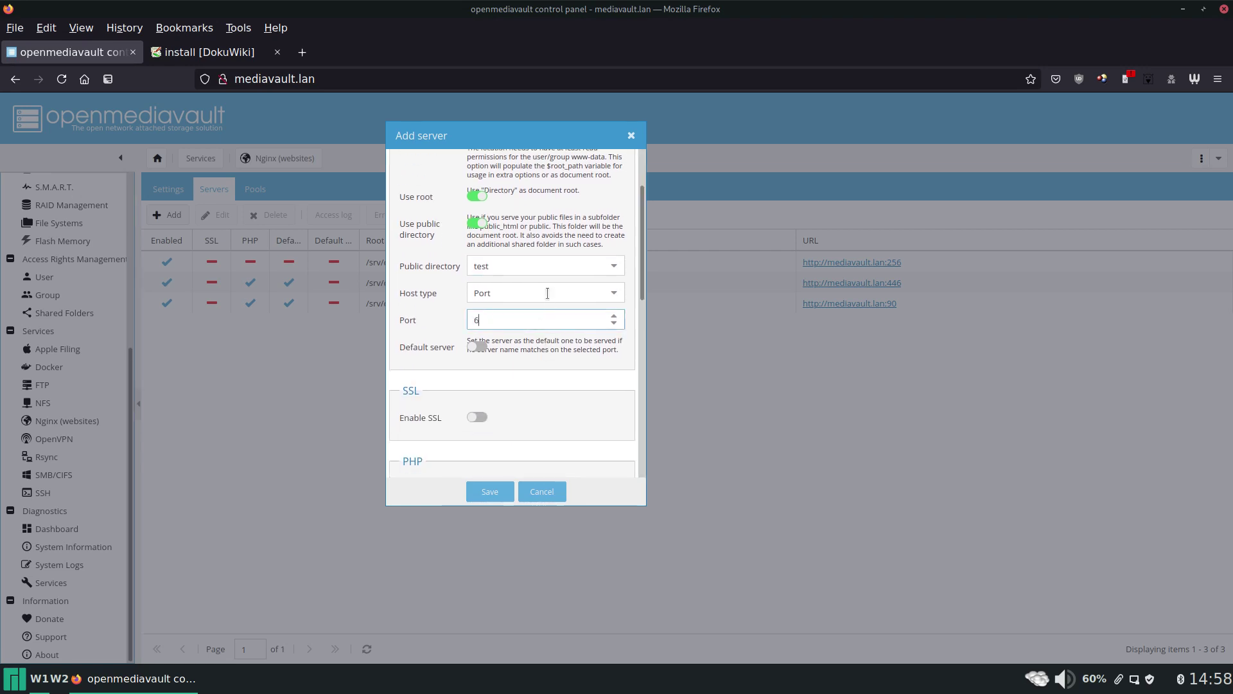
type("446")
scroll(526, 272, "down", 3)
left_click(472, 262)
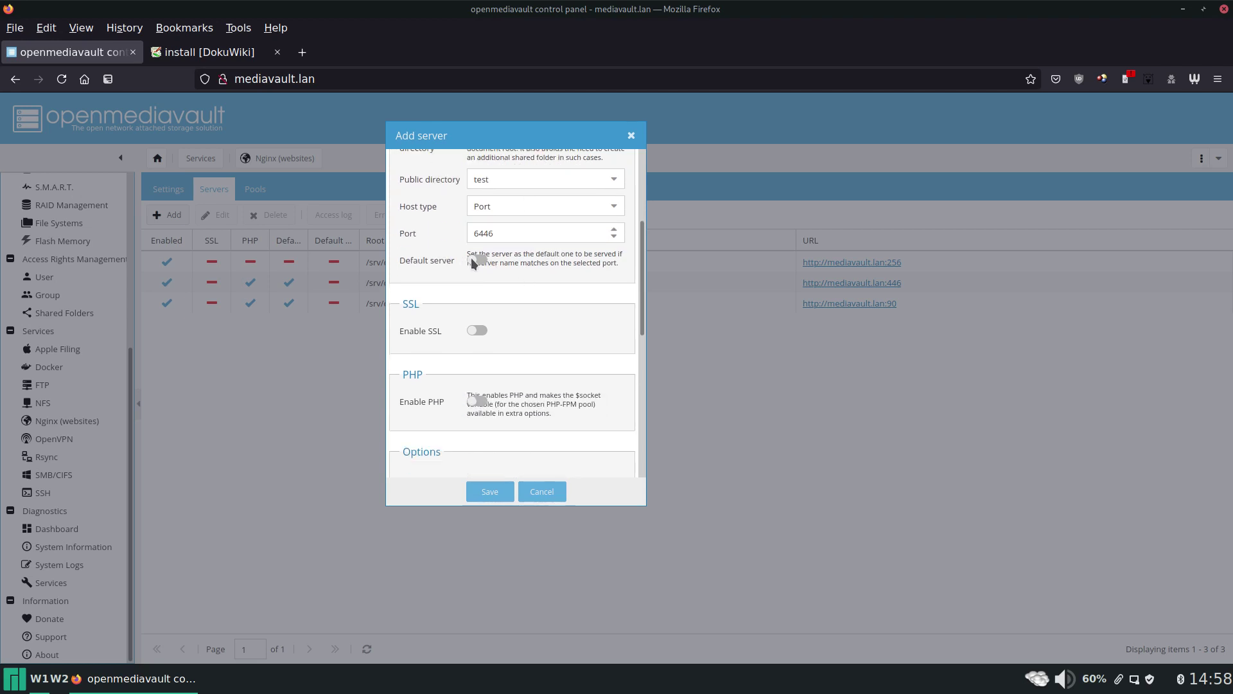
Enable PHP for the server using the php-main PHP-FPM pool.
scroll(542, 316, "down", 6)
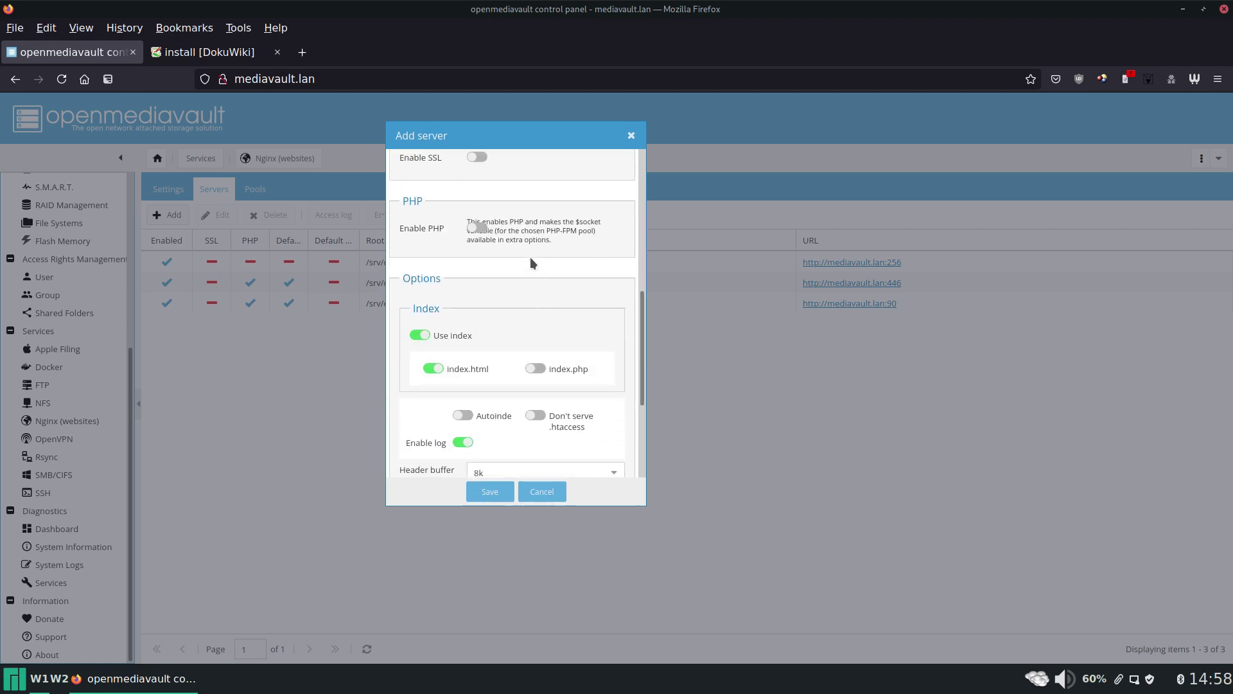
left_click(475, 226)
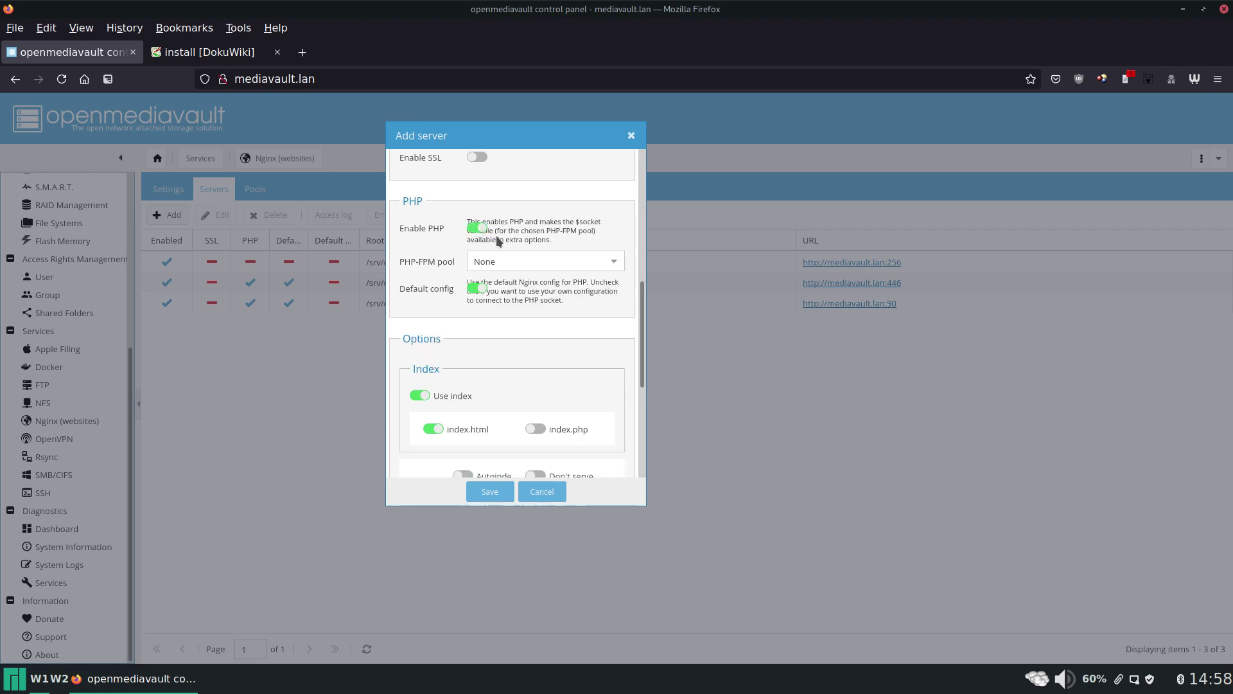
left_click(612, 261)
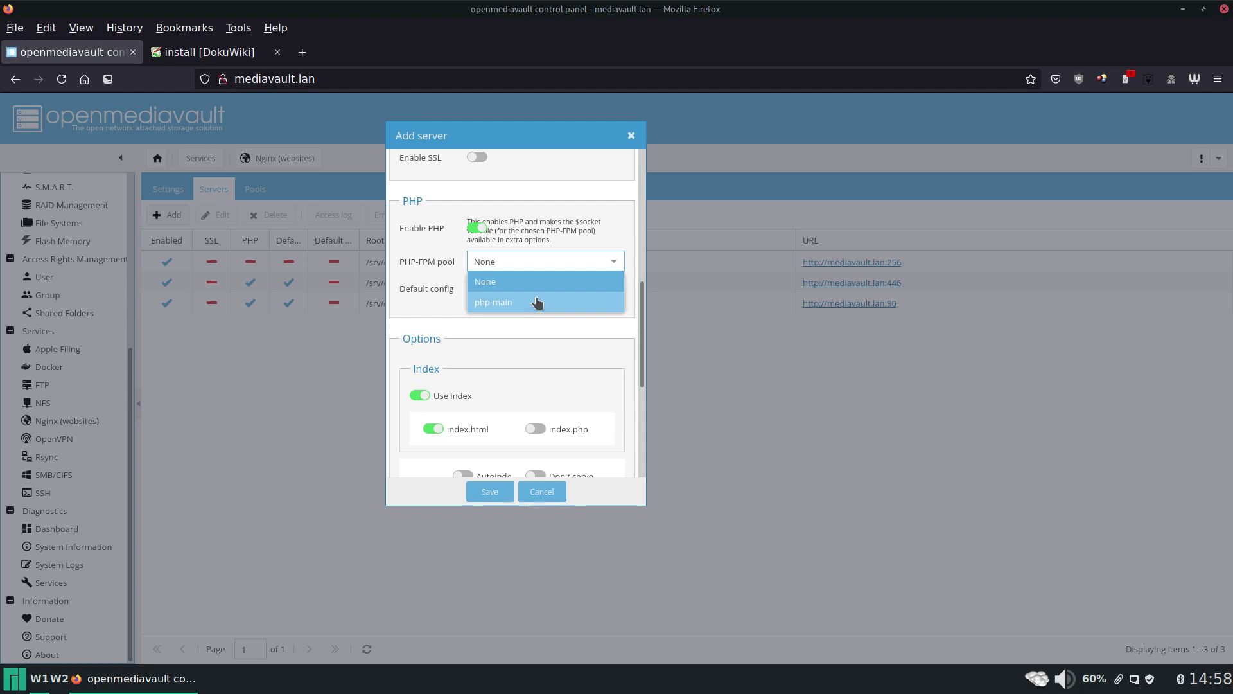
left_click(537, 302)
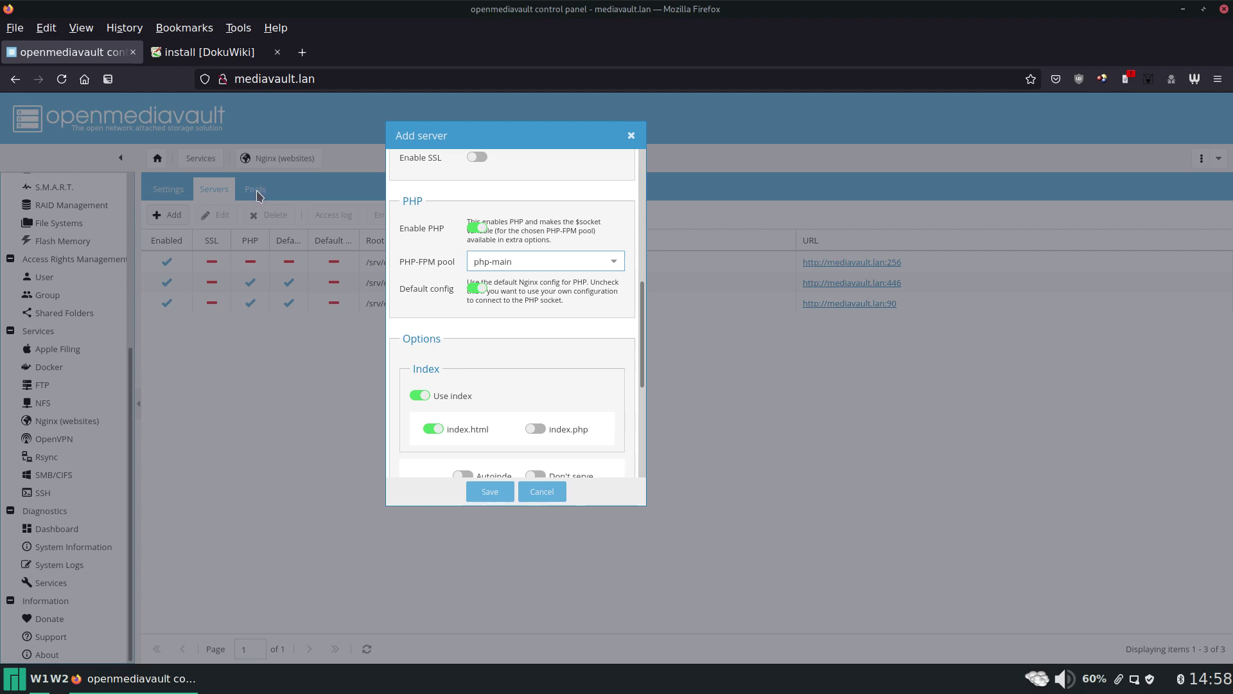
Use index.php instead of index.html as the index file and save the server.
scroll(537, 349, "down", 2)
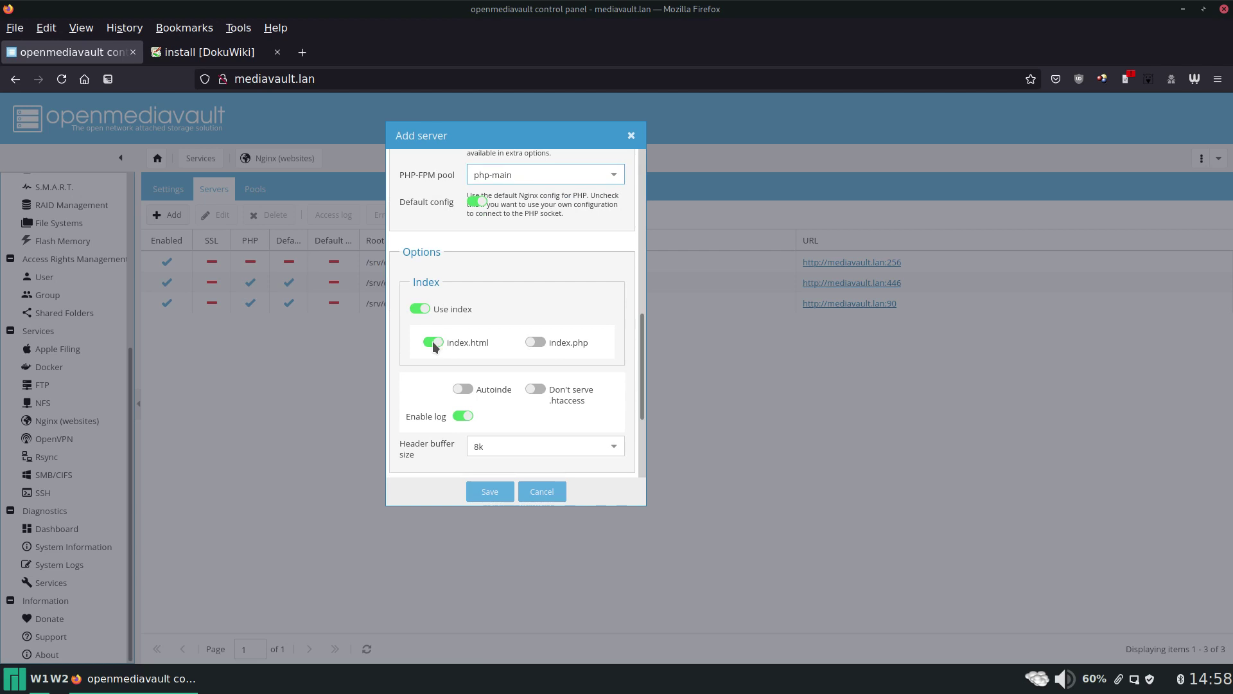
left_click(433, 341)
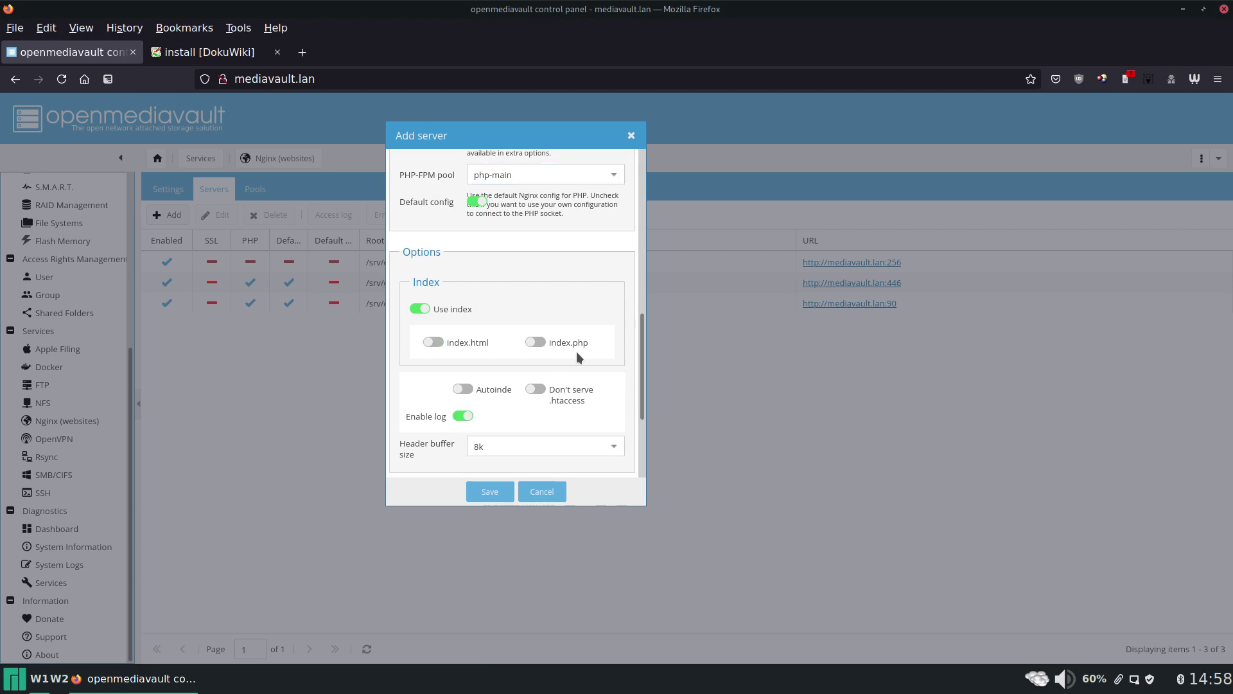
left_click(534, 342)
scroll(586, 312, "down", 2)
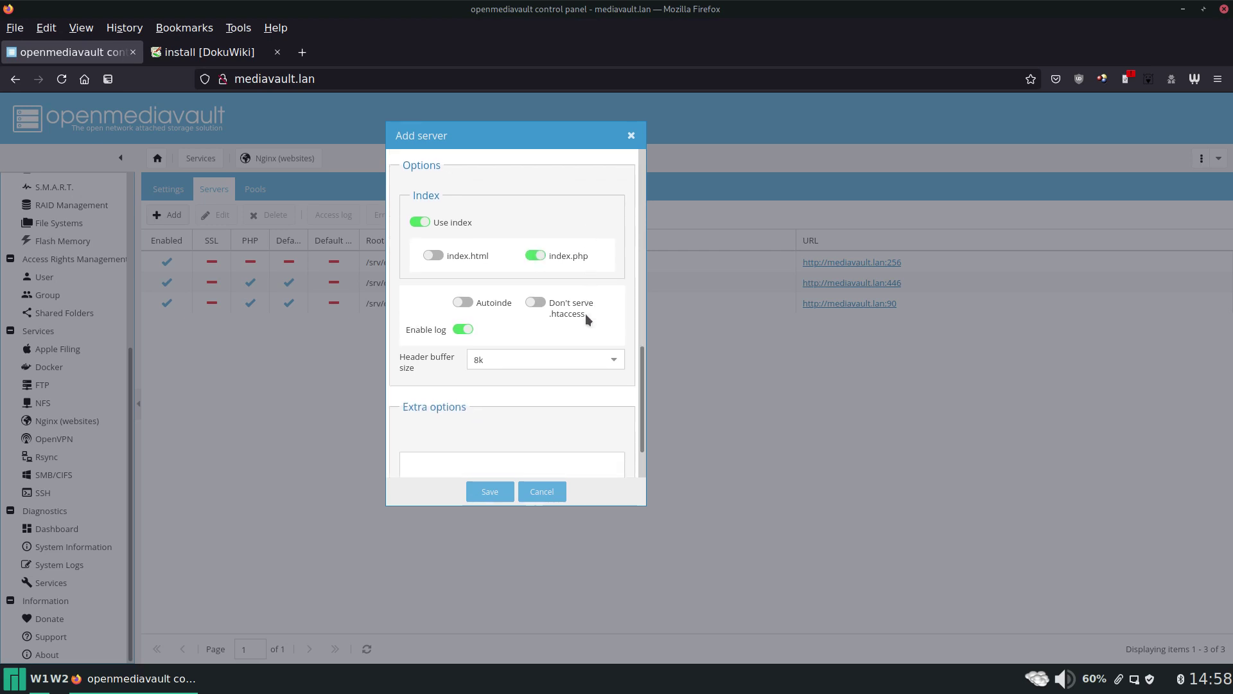
left_click(485, 491)
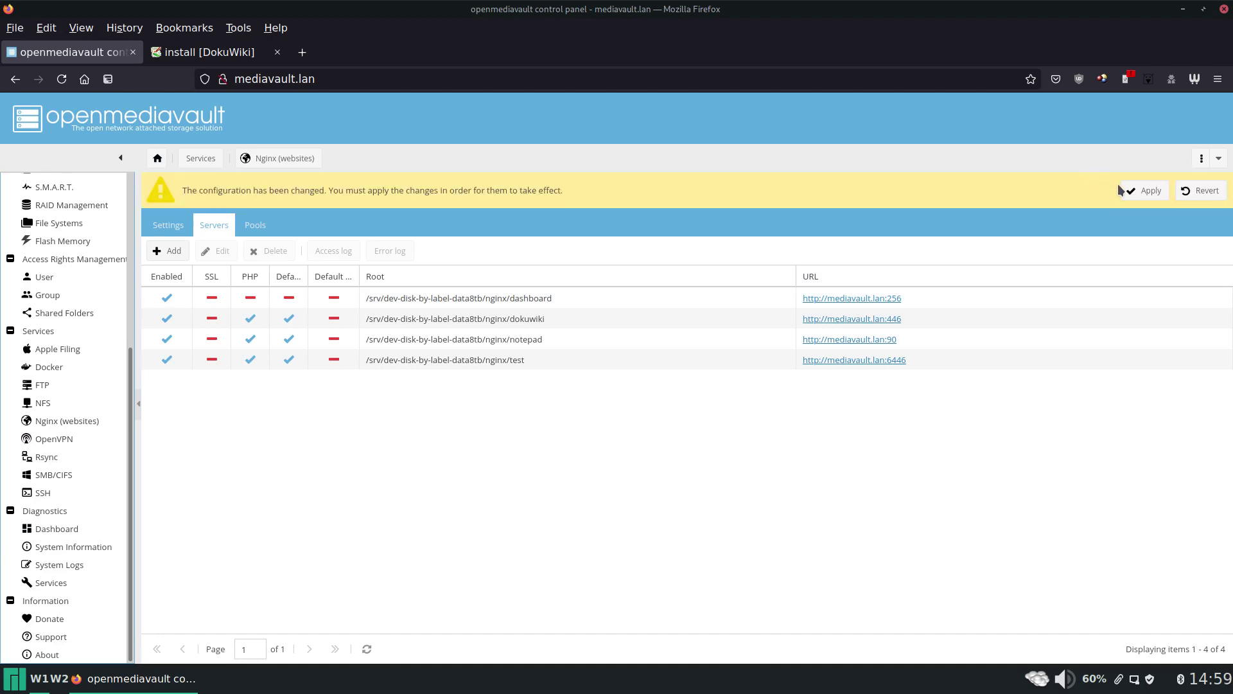
Apply the pending Nginx changes and open the :6446 site, which answers 404.
left_click(1132, 188)
left_click(589, 412)
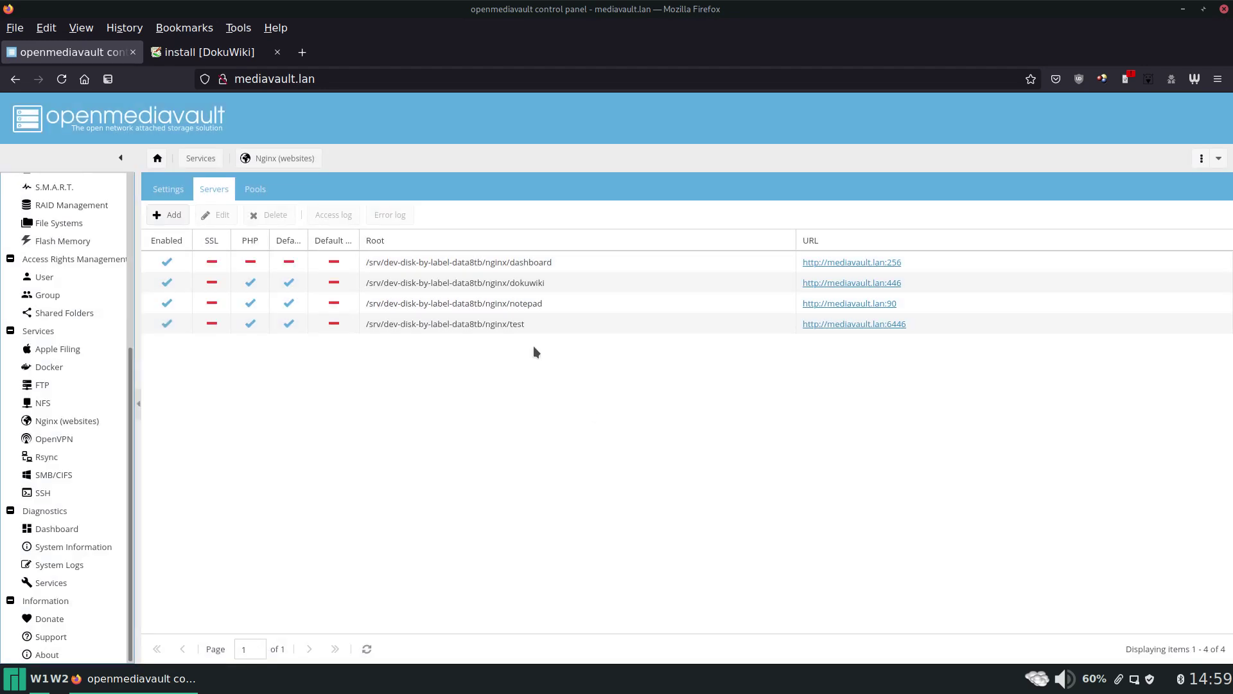
middle_click(869, 331)
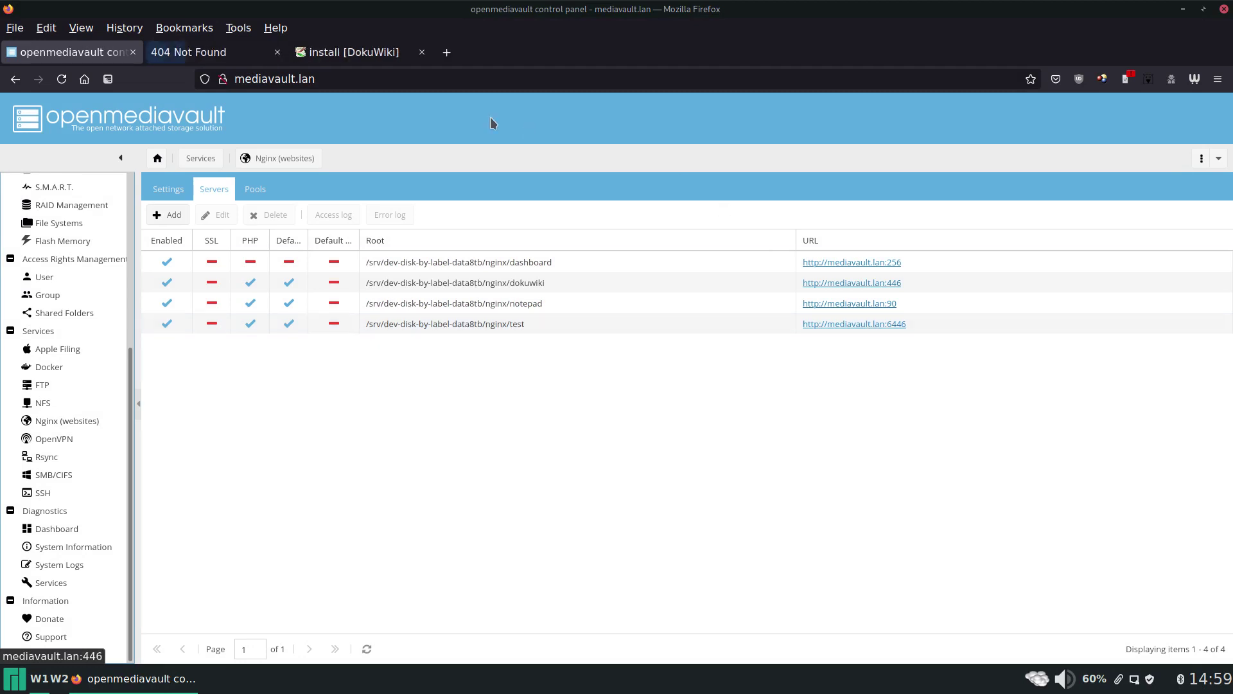
left_click(260, 52)
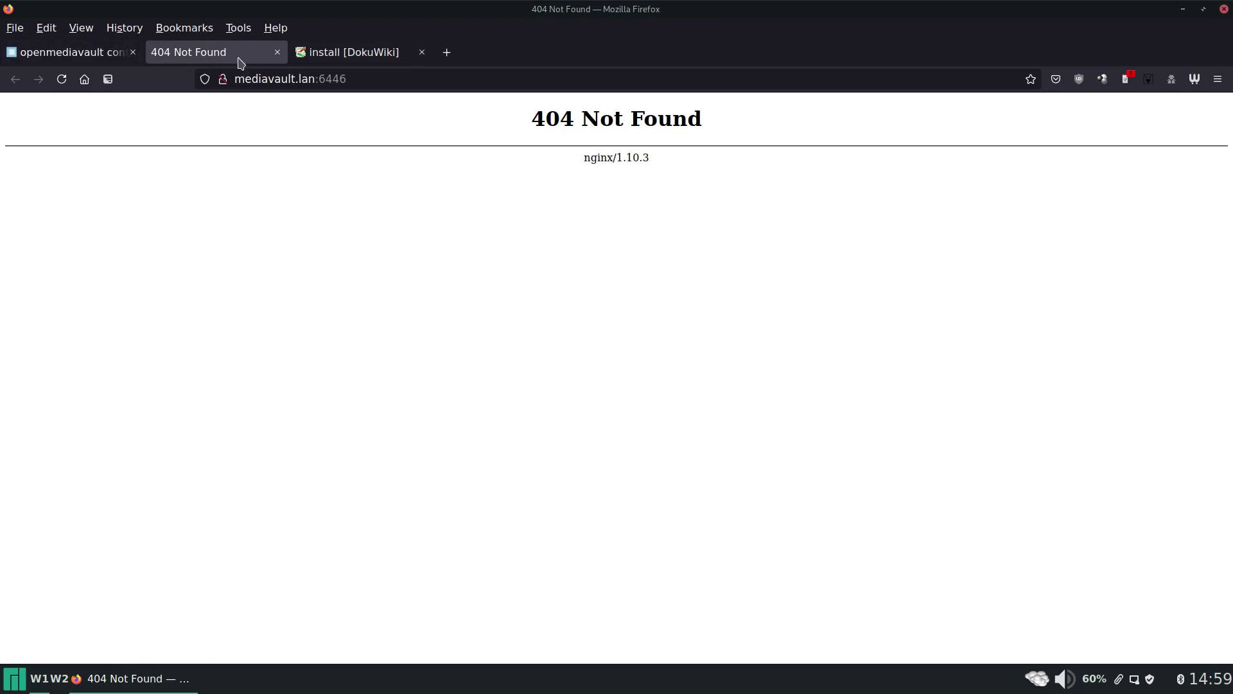
Go back to the DokuWiki site and head to its Download page.
left_click(96, 57)
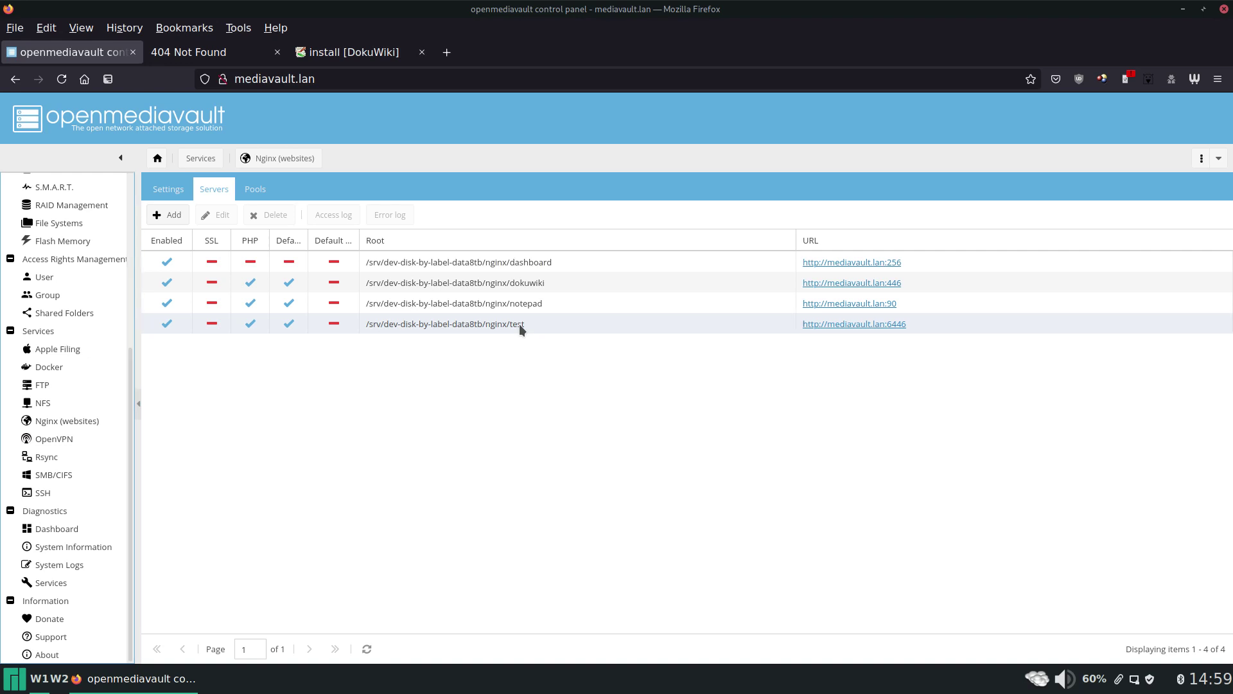
left_click(409, 52)
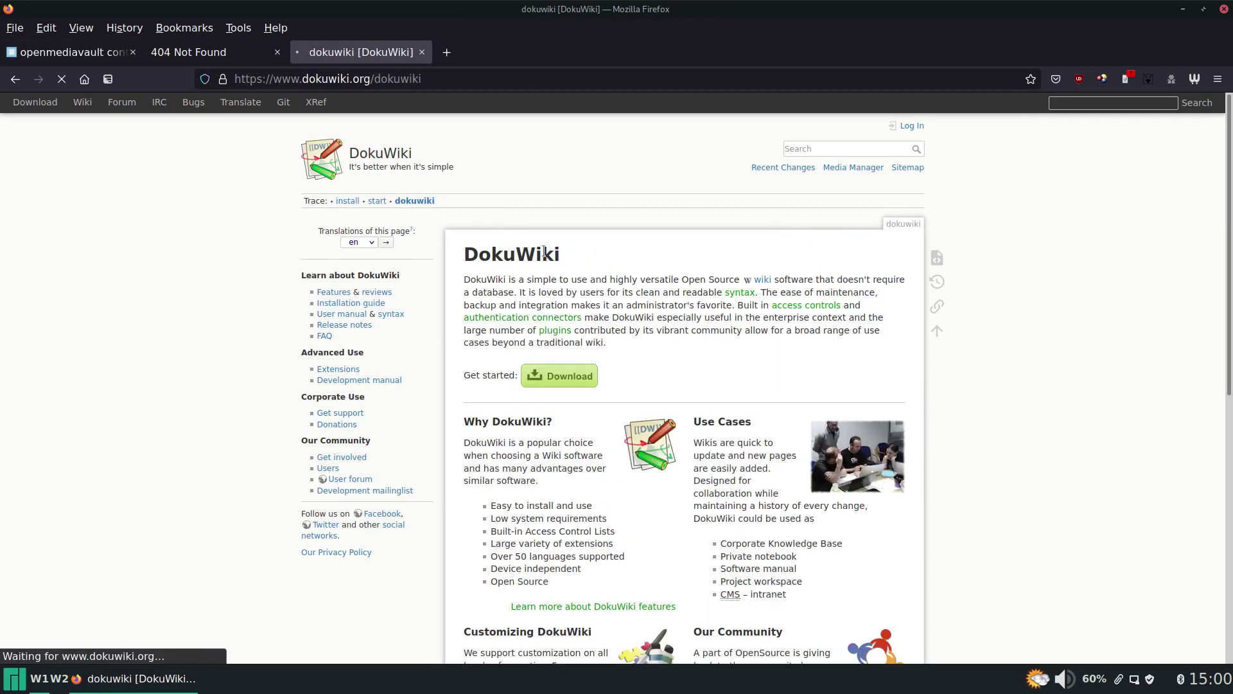
left_click(575, 378)
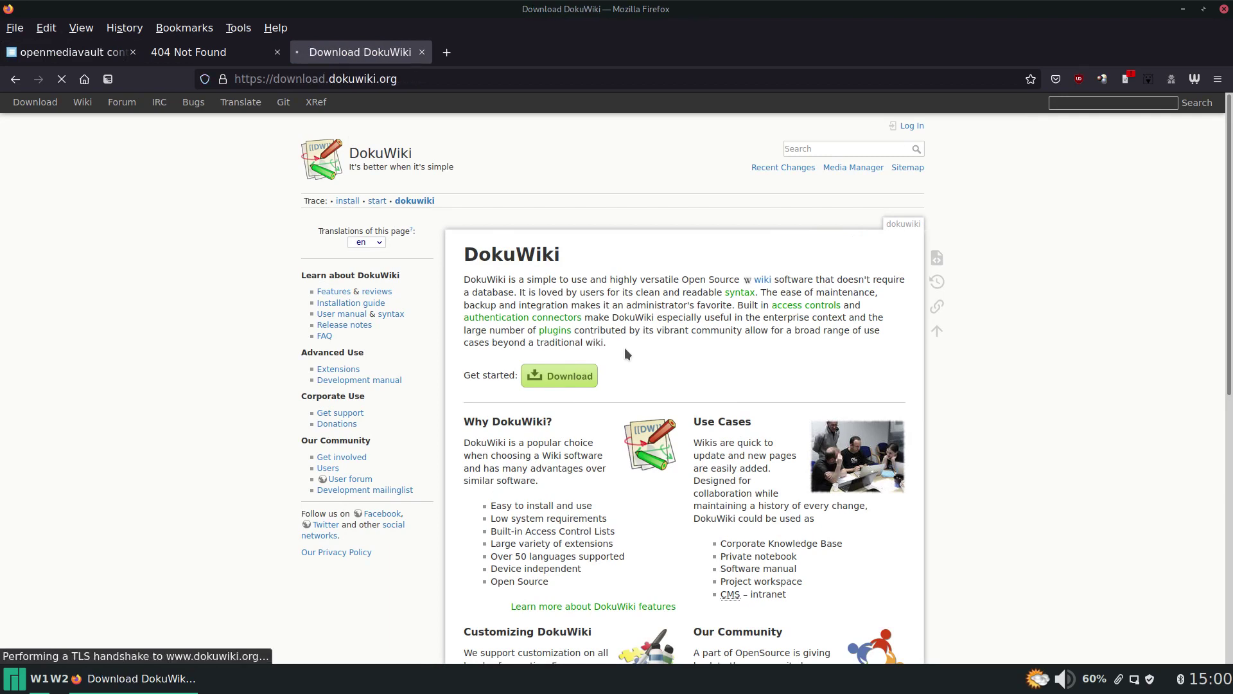
Copy the direct download link of the Stable (Recommended) DokuWiki release.
scroll(596, 346, "down", 4)
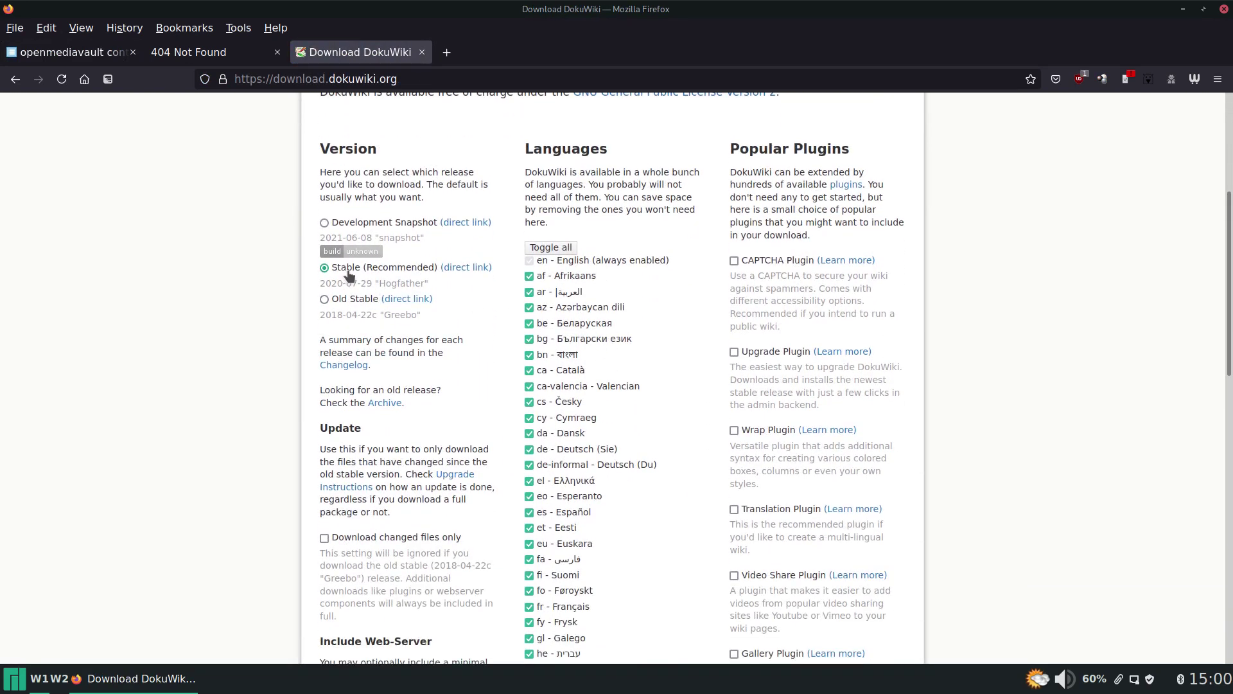
right_click(455, 270)
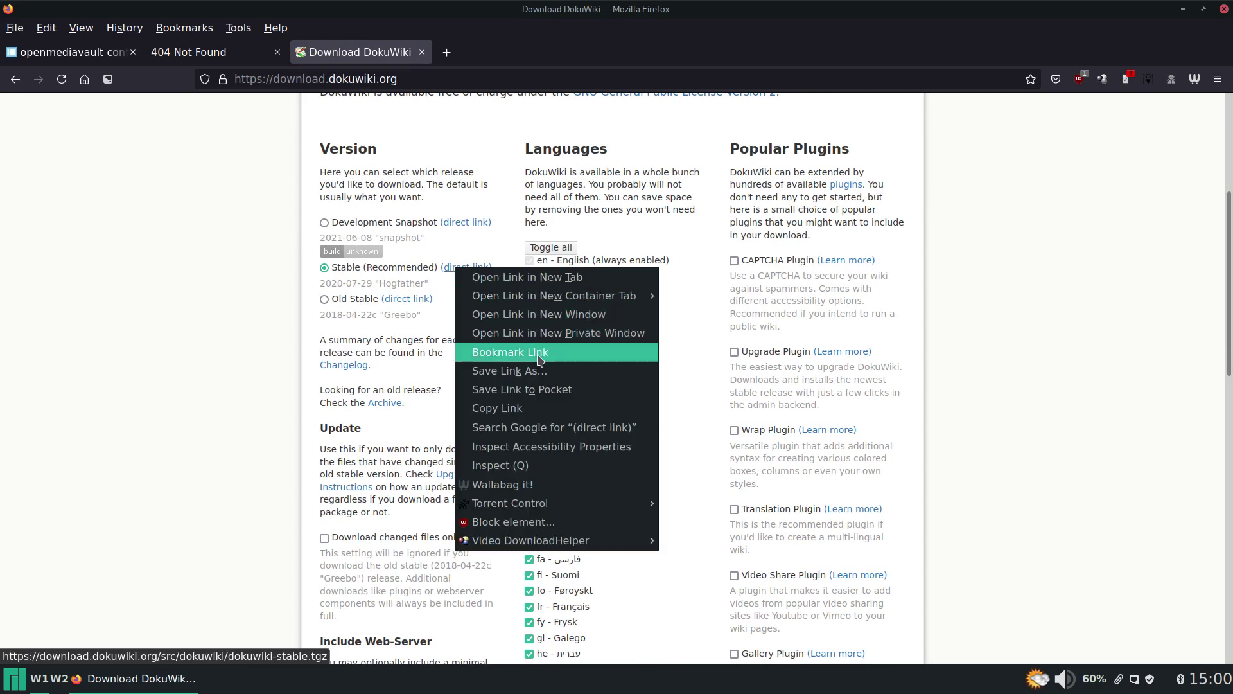
left_click(533, 411)
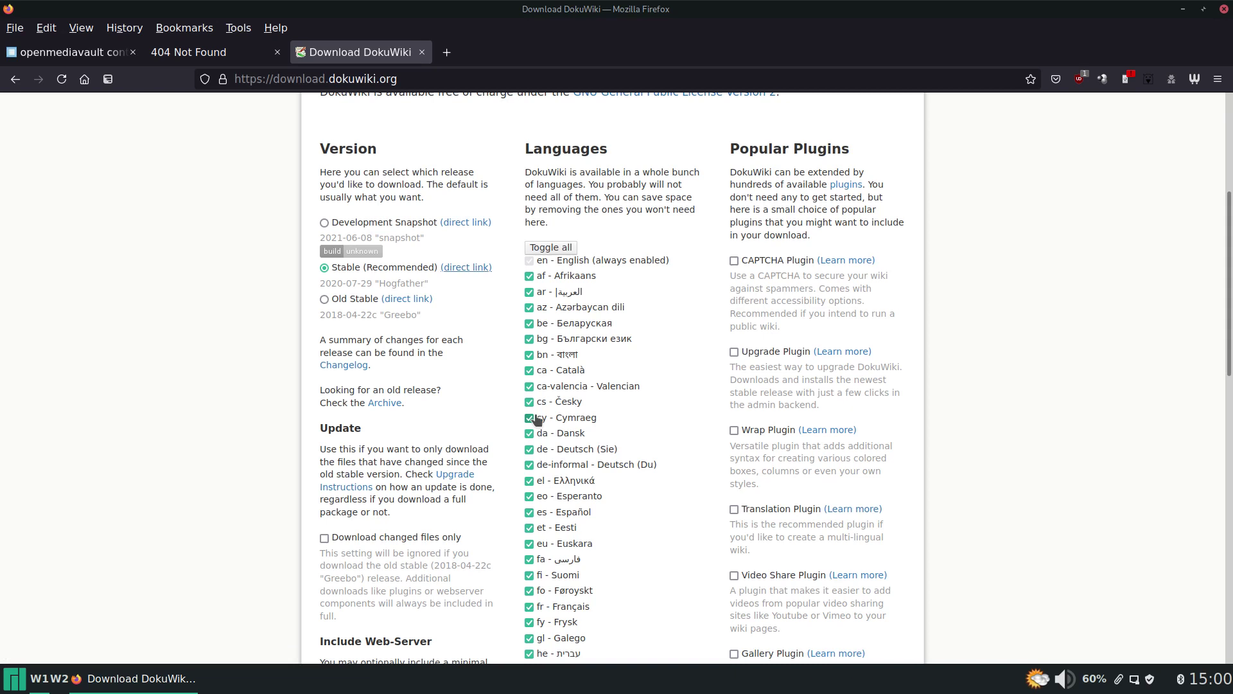
key("ctrl+alt+t")
SSH into mediavault and wget the DokuWiki stable archive into /sharedfolders/nginx/.
type("ssh")
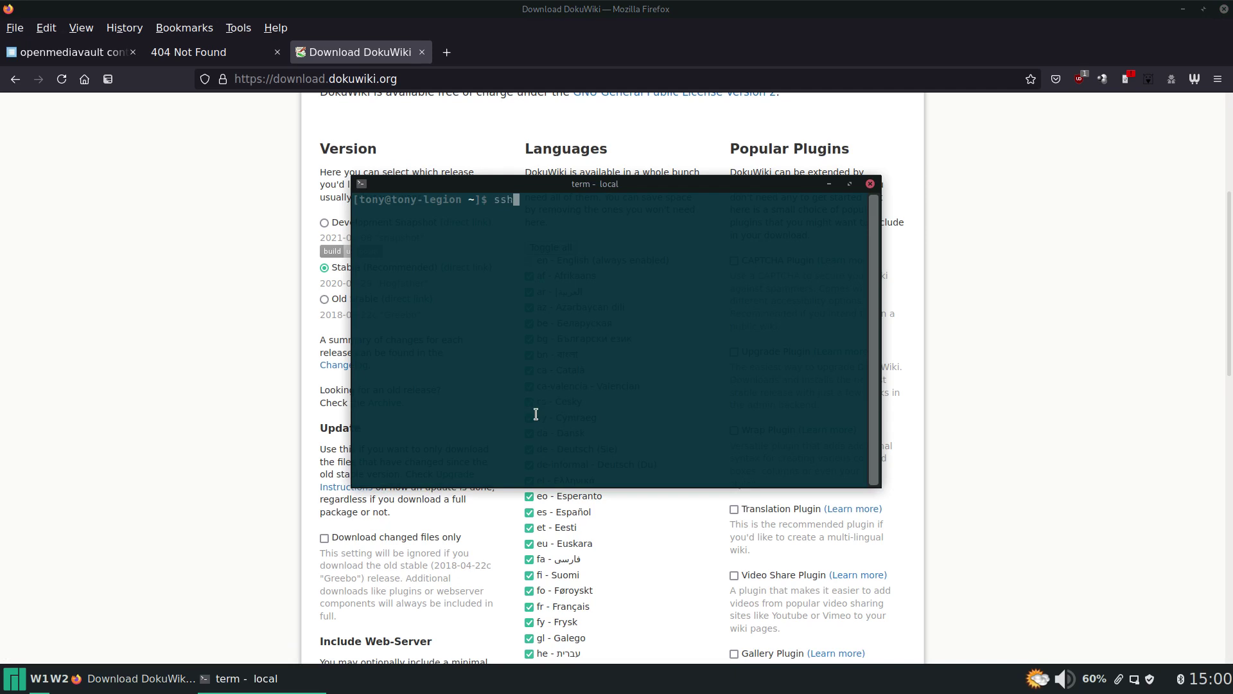
type("mv")
key("Return")
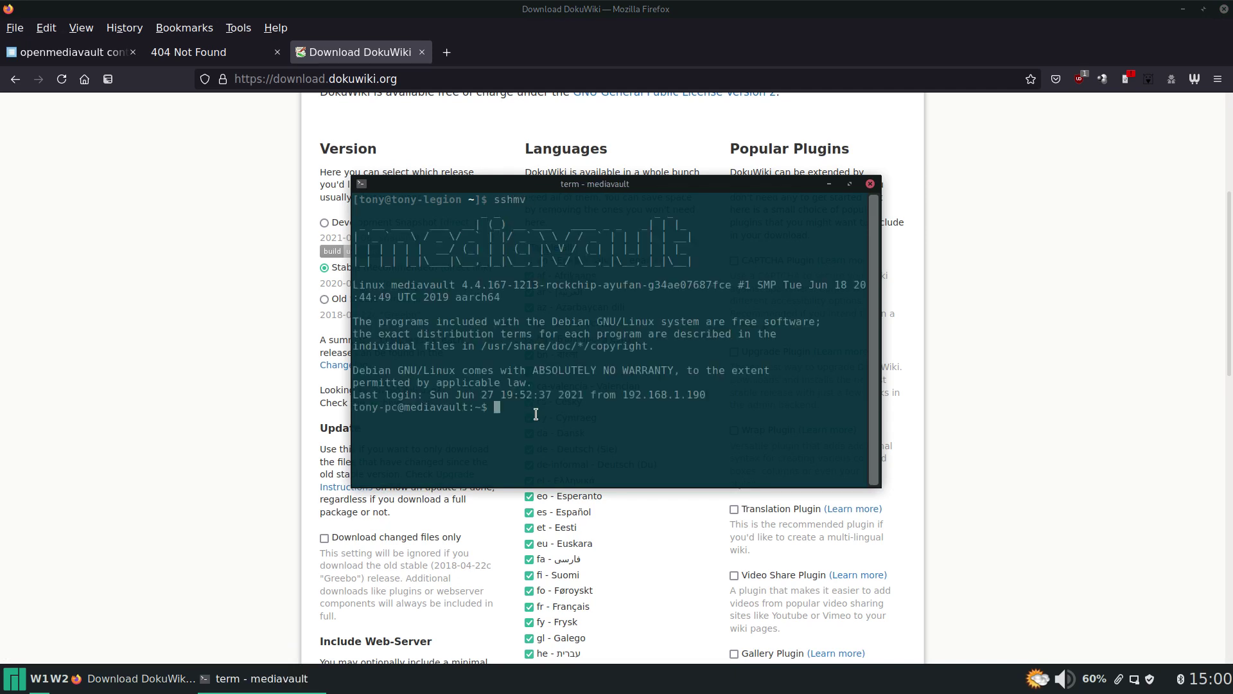
type("cd /sharedfolders/nginx/")
key("Return")
type("wget")
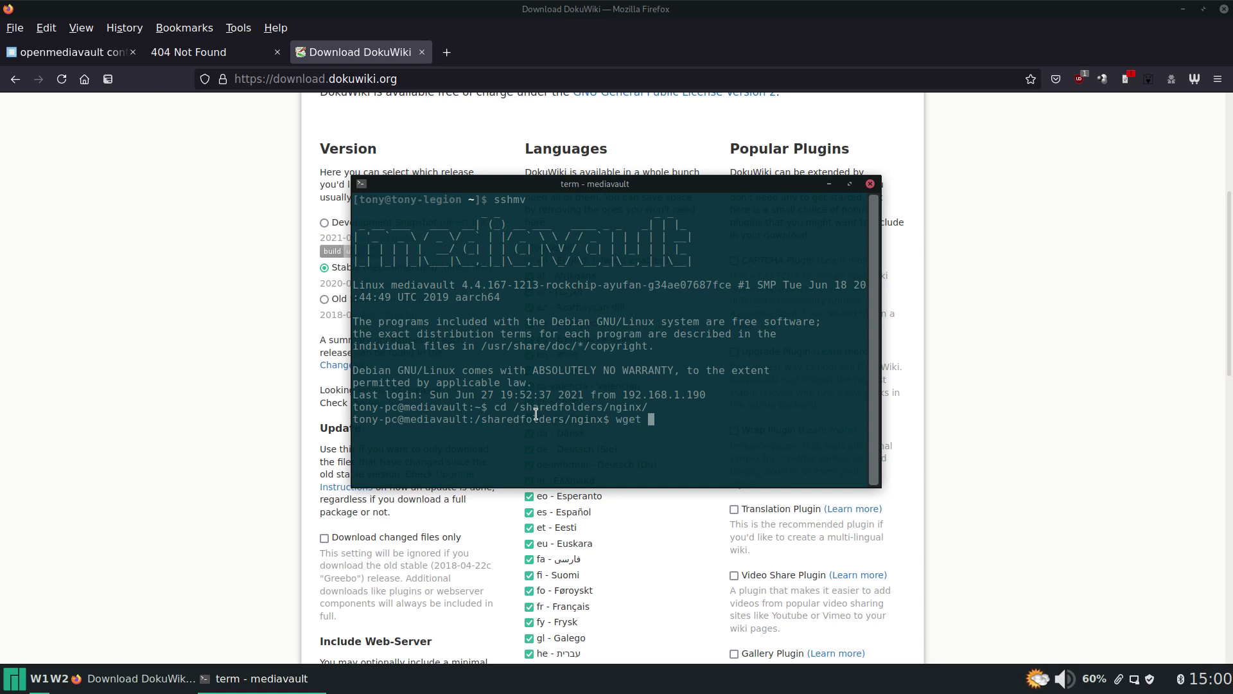
type("https://download.dokuwiki.org/src/dokuwiki/dokuwiki-stable.tgz")
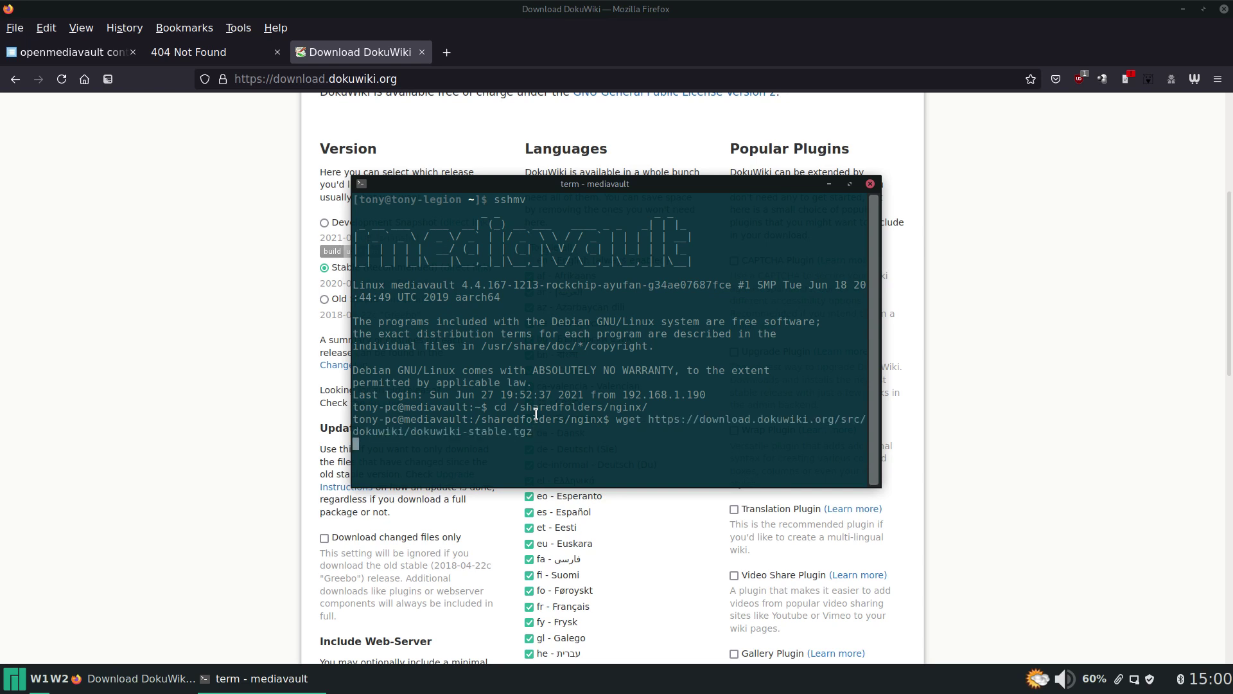
key("Return")
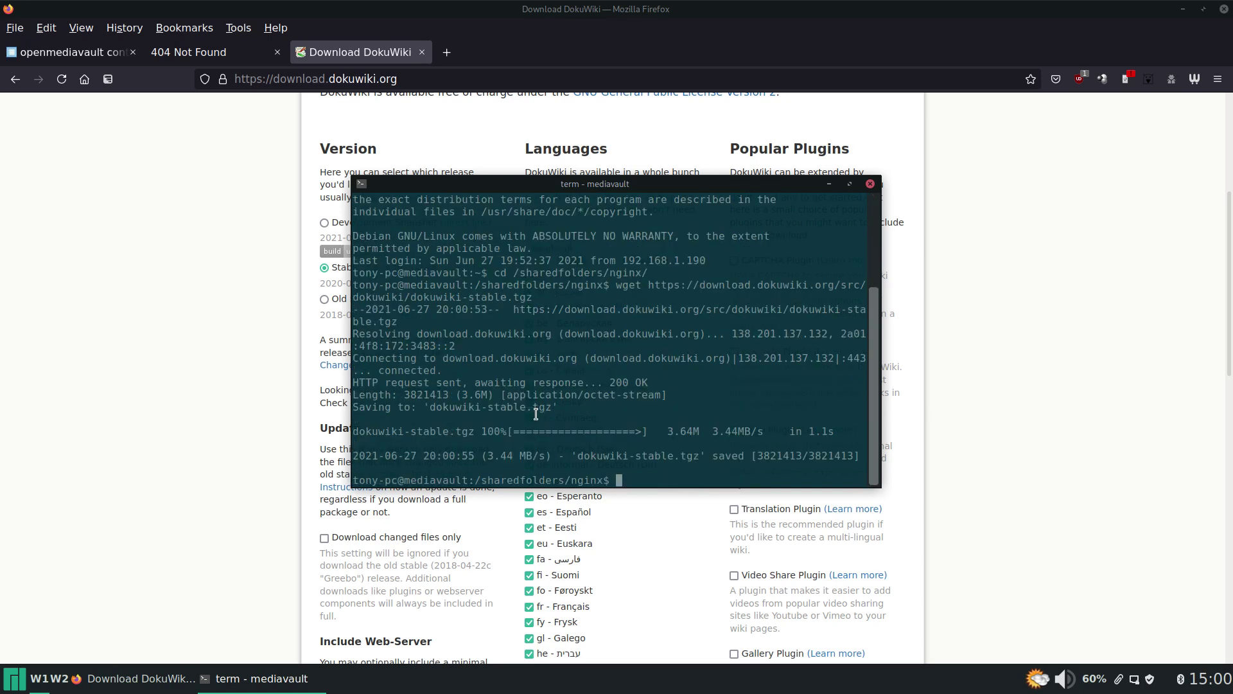
Clear the screen, list the folder, and type 'tar zxfv dokuwiki-stable.tgz' without running it.
key("ctrl+l")
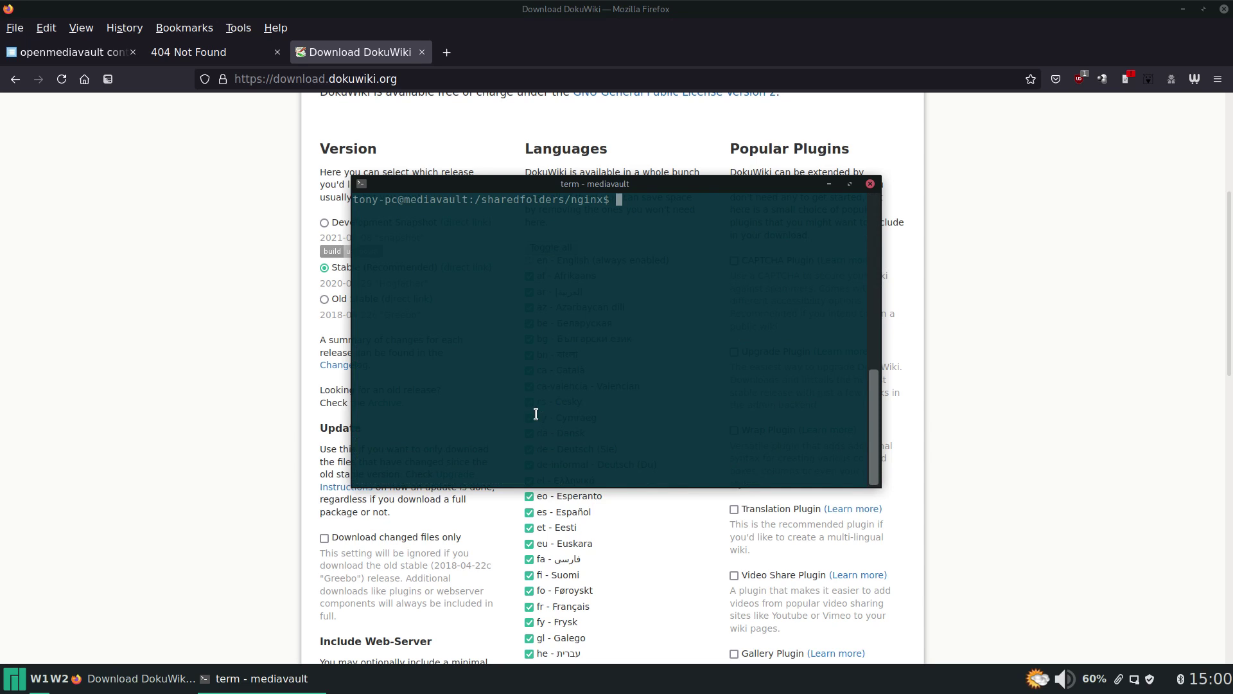
type("ls")
key("Return")
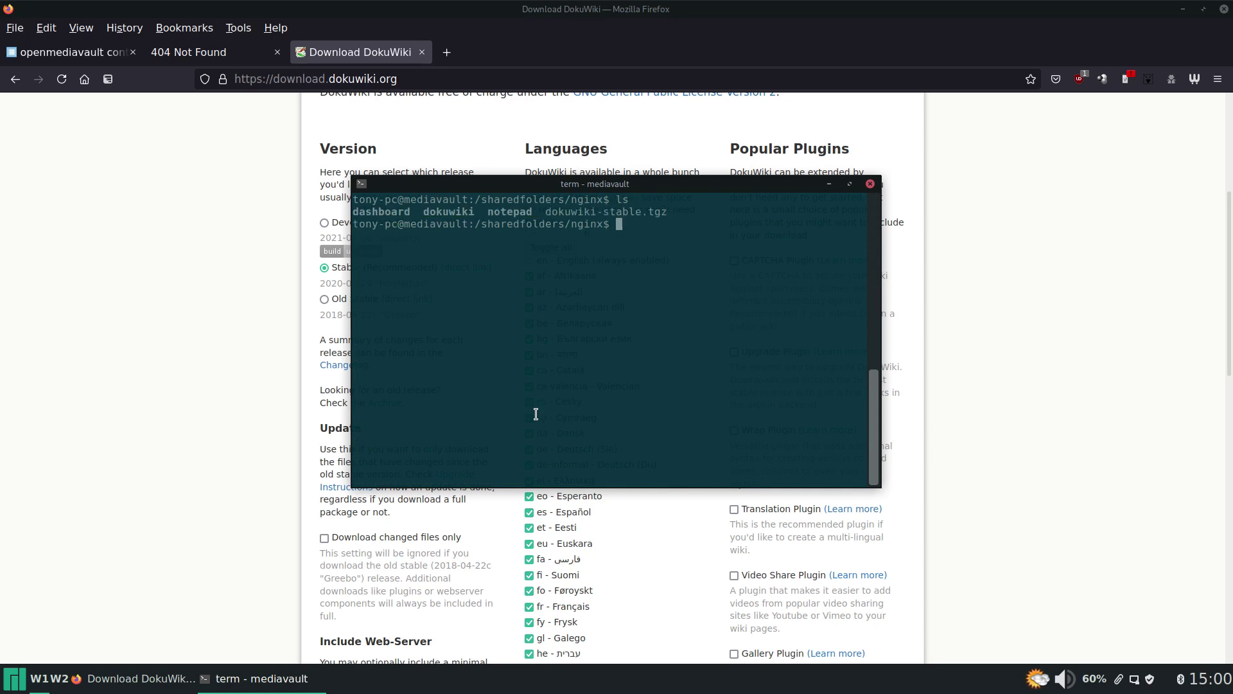
type("tar d")
type("ok")
key("BackSpace")
key("BackSpace")
key("BackSpace")
type("zxfv dok")
key("Tab")
type("-")
key("Tab")
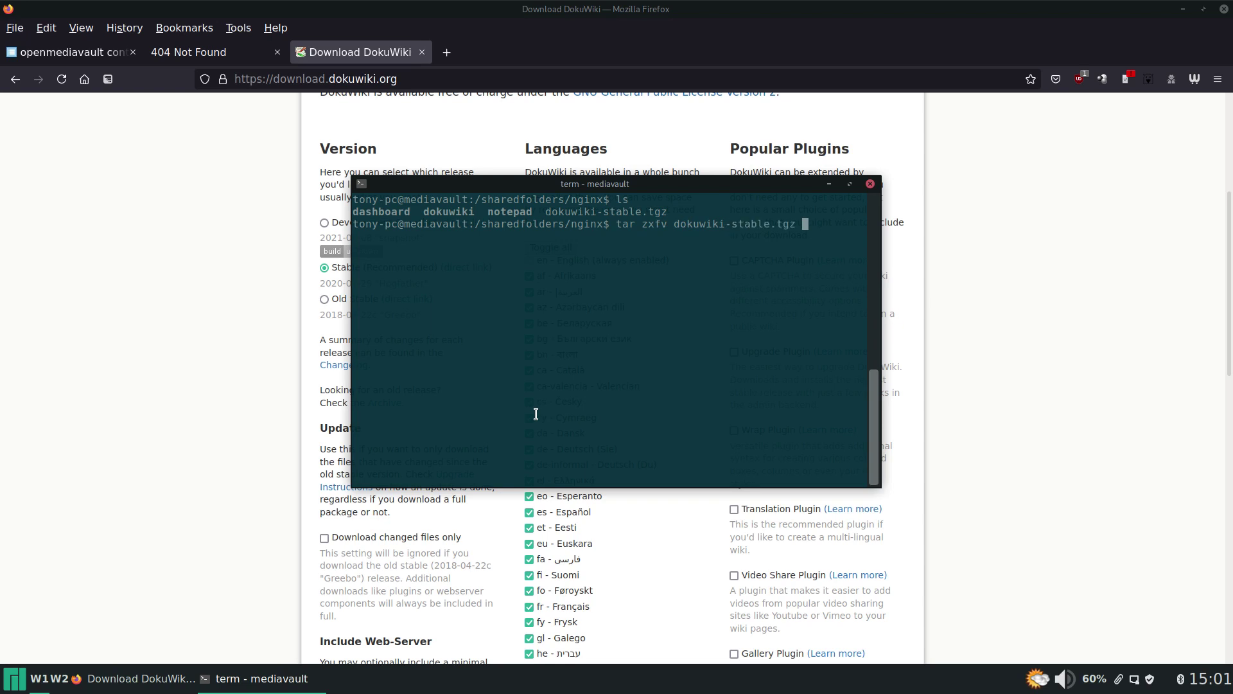
Extract dokuwiki-stable.tgz, list the folder, and delete the archive.
key("Return")
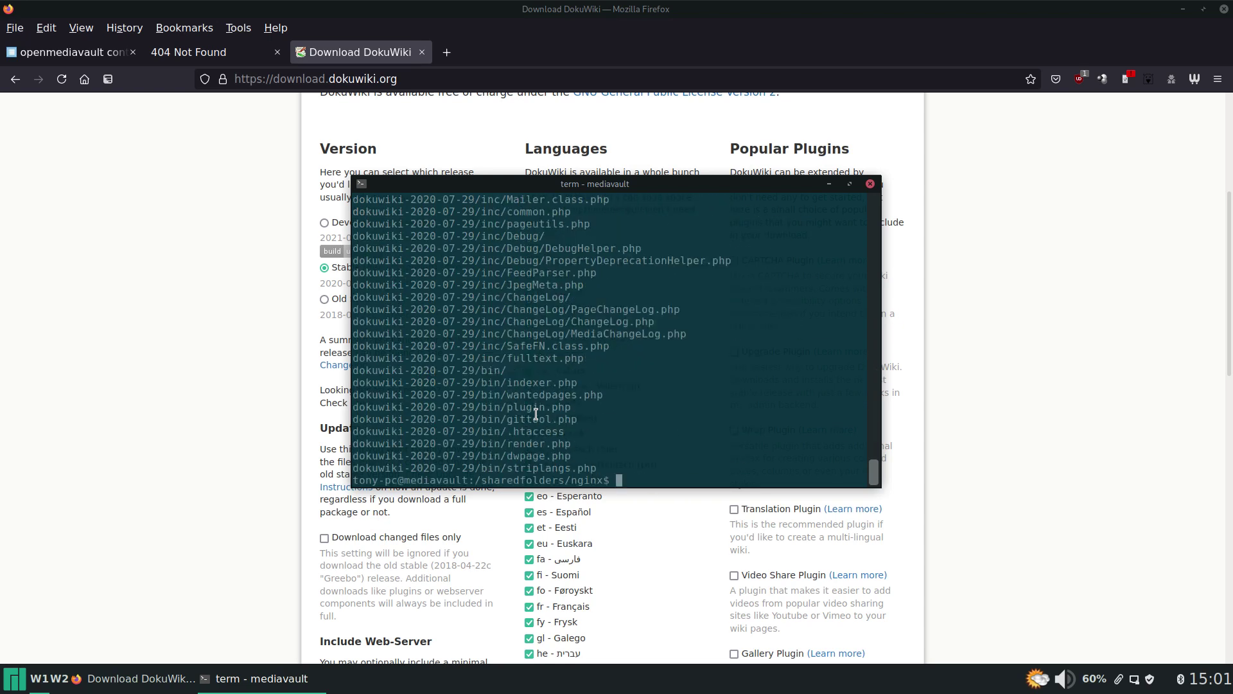
type("ls")
key("Return")
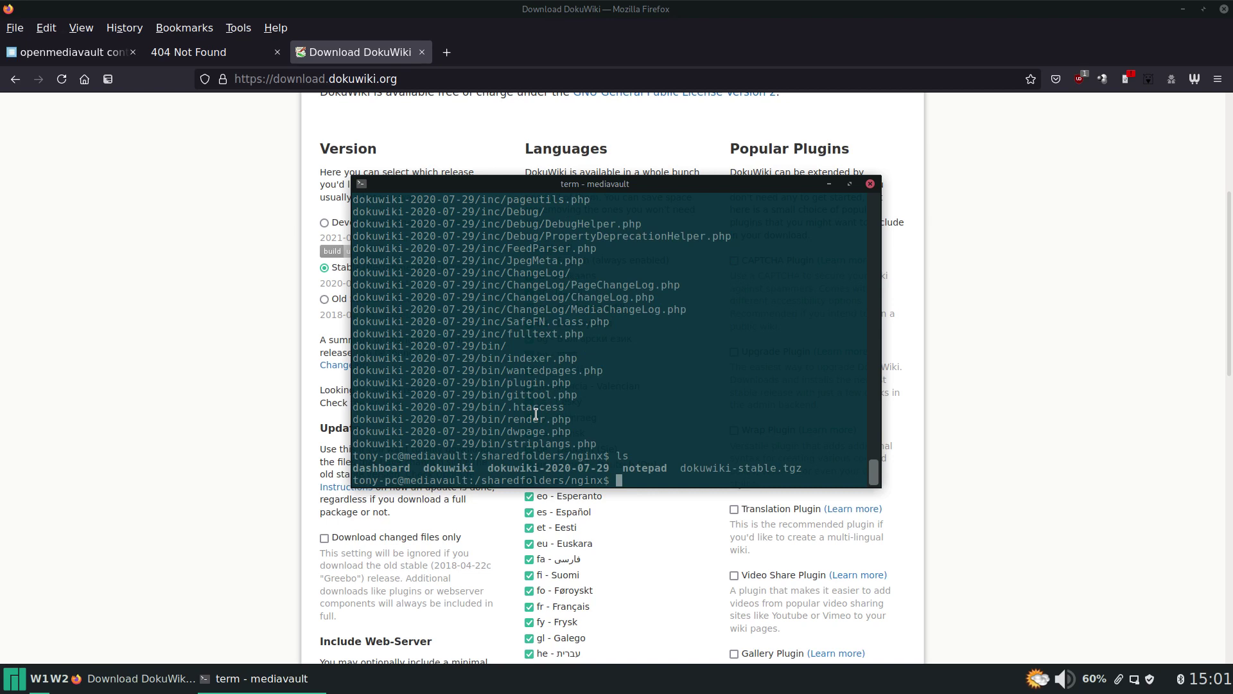
type("rm dokuwiki-s")
key("Tab")
key("Return")
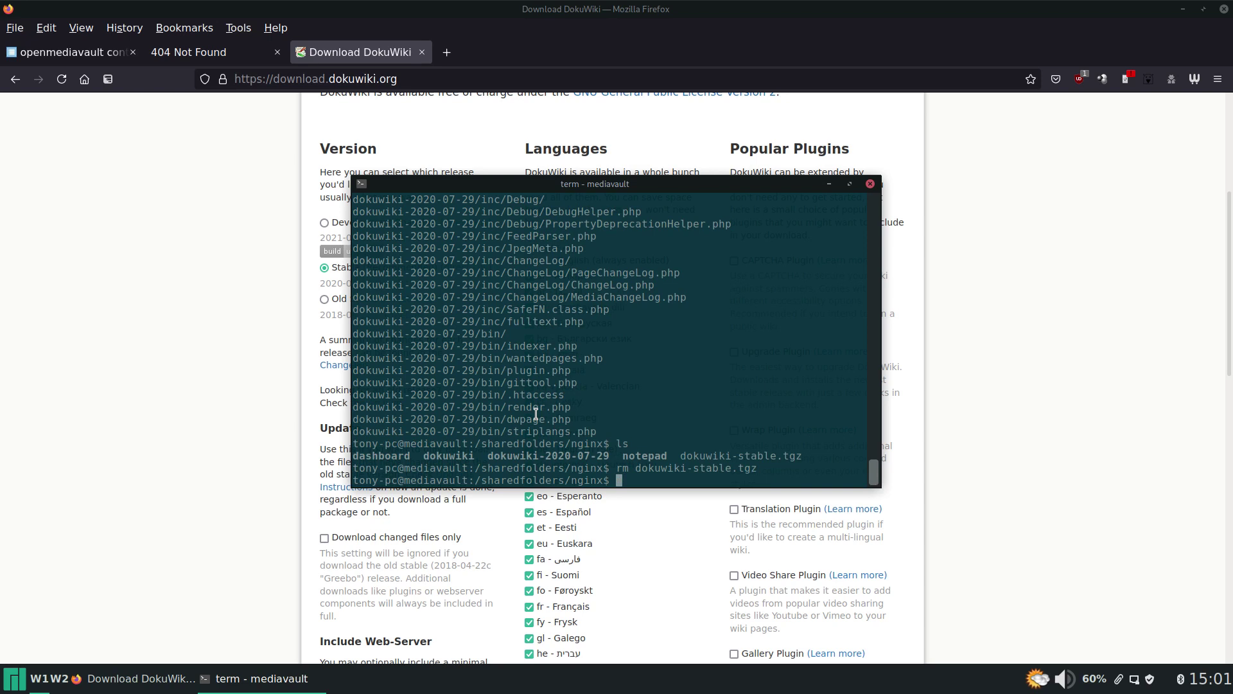
Rename the dokuwiki-2020-07-29 folder to test with mv.
type("dokuwiki")
type("-")
key("Tab")
type("test")
key("Return")
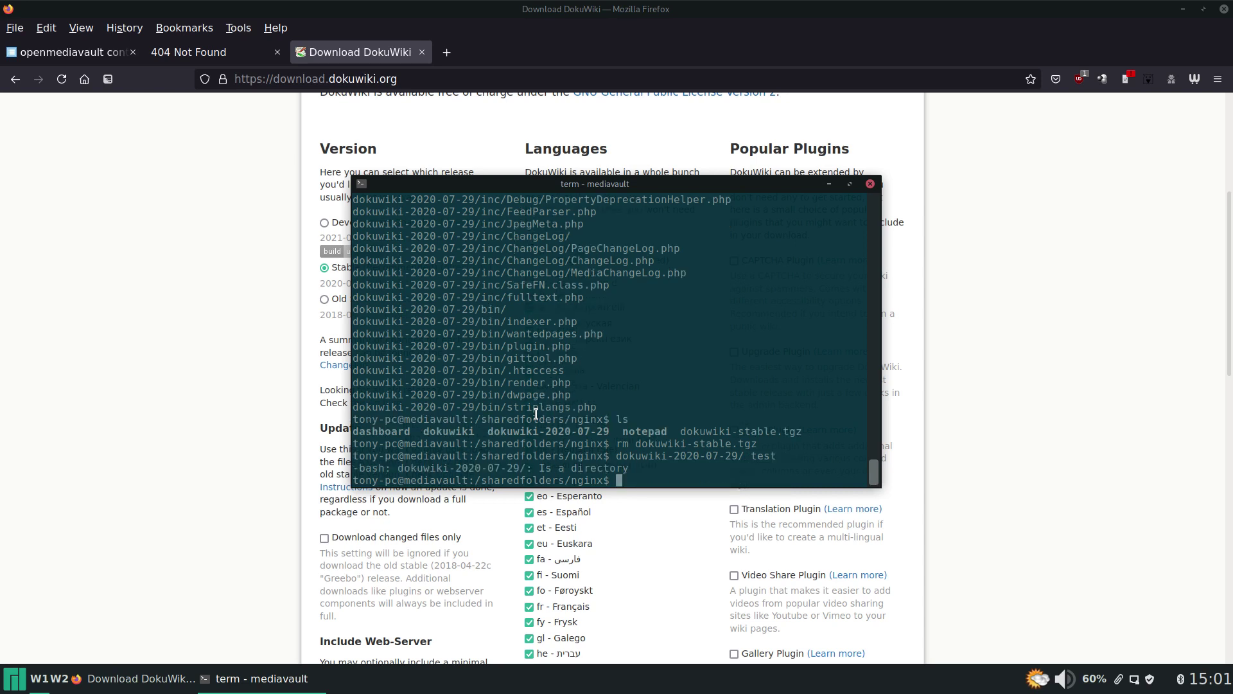
key("Up")
key("ctrl+Left")
key("ctrl+Left")
key("ctrl+Left")
key("ctrl+Left")
key("ctrl+Left")
type("mv")
key("Return")
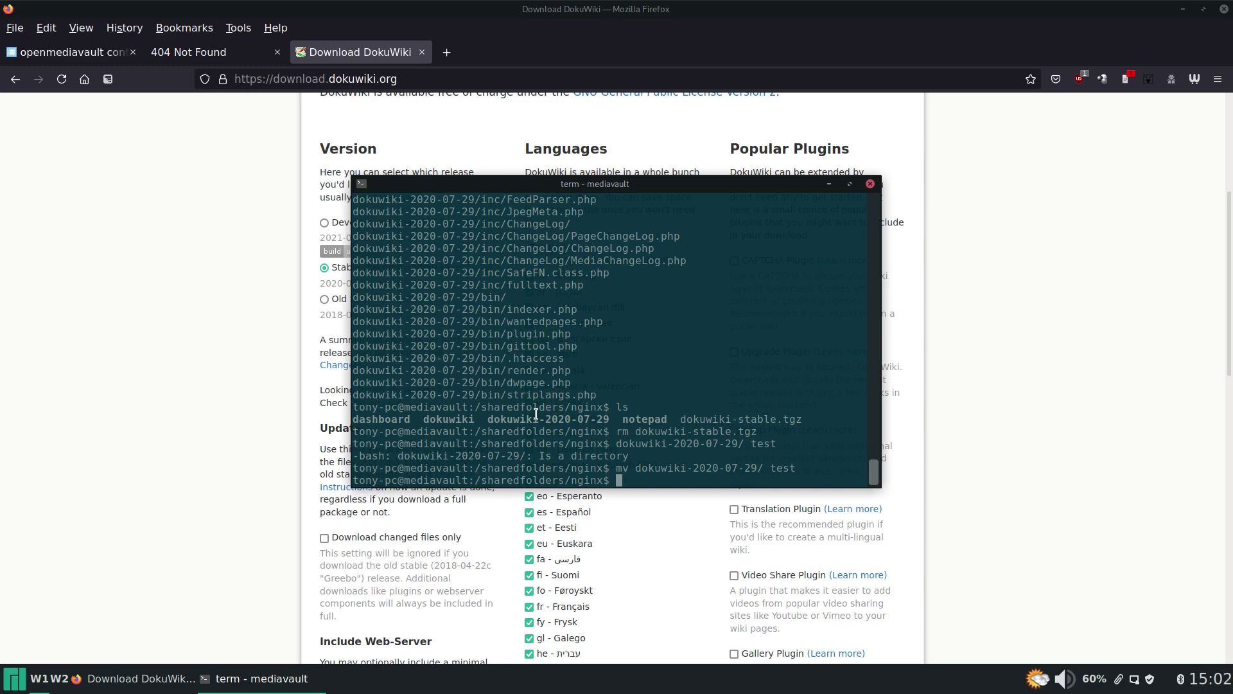
Reload the port 6446 site and review DokuWiki's installation instructions.
left_click(225, 54)
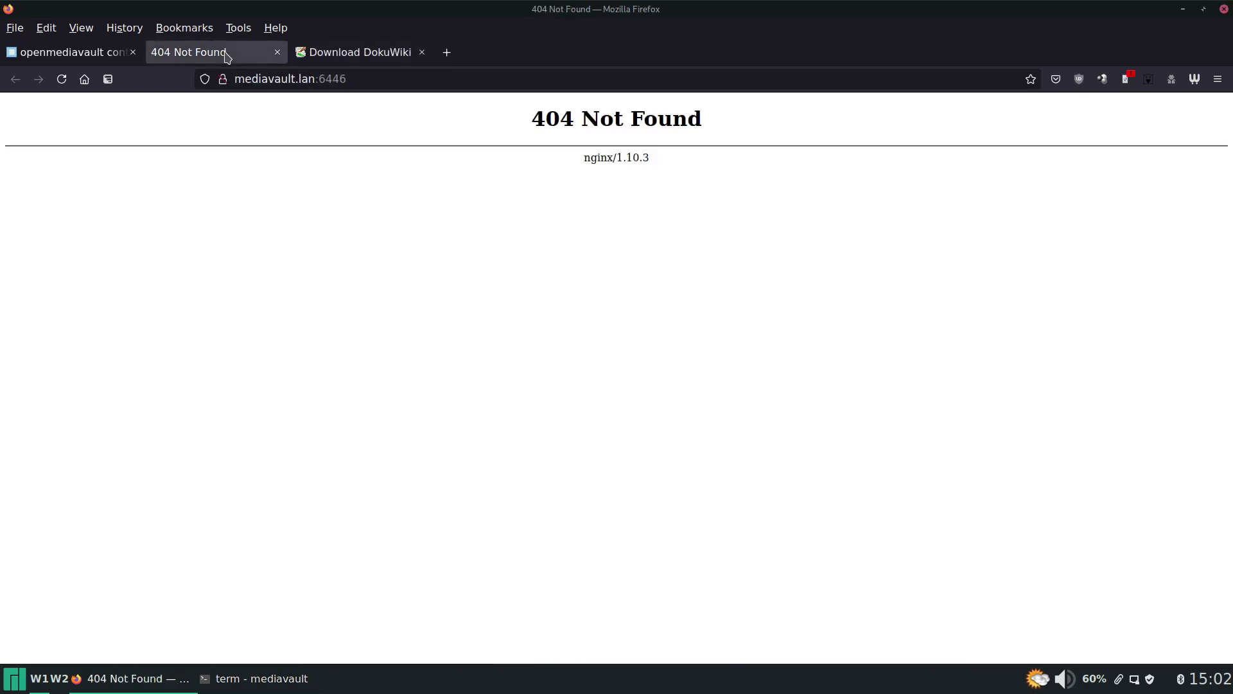
left_click(65, 79)
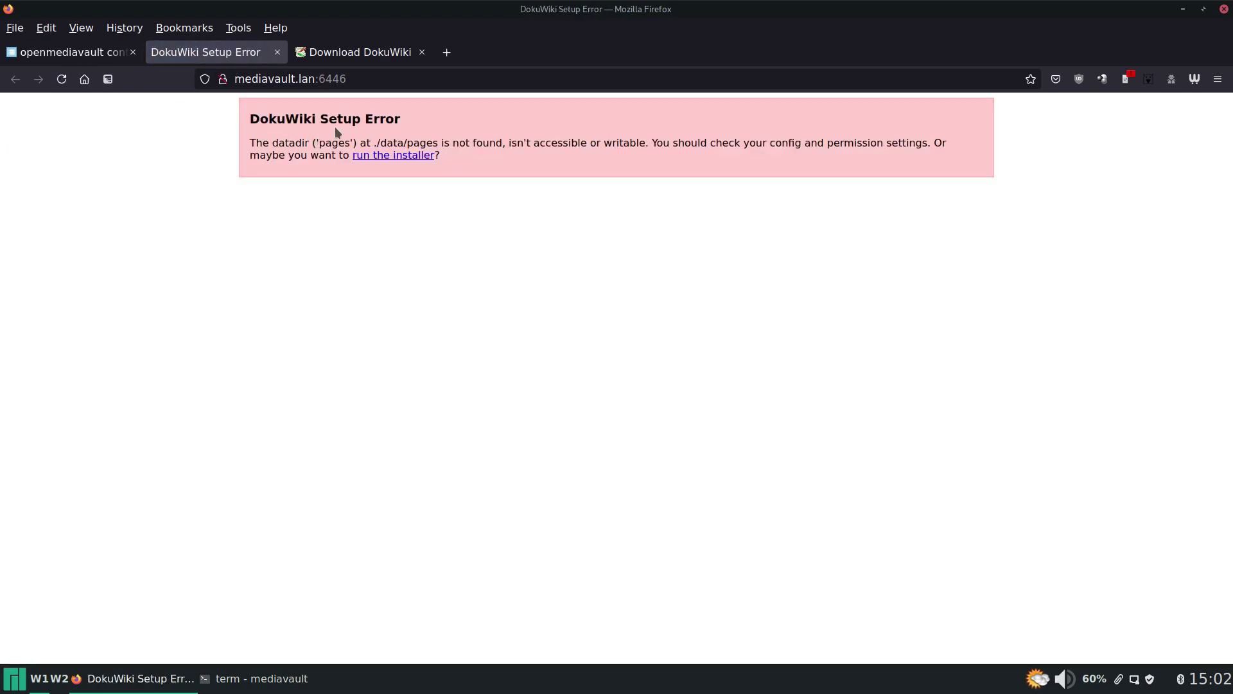
left_click(360, 59)
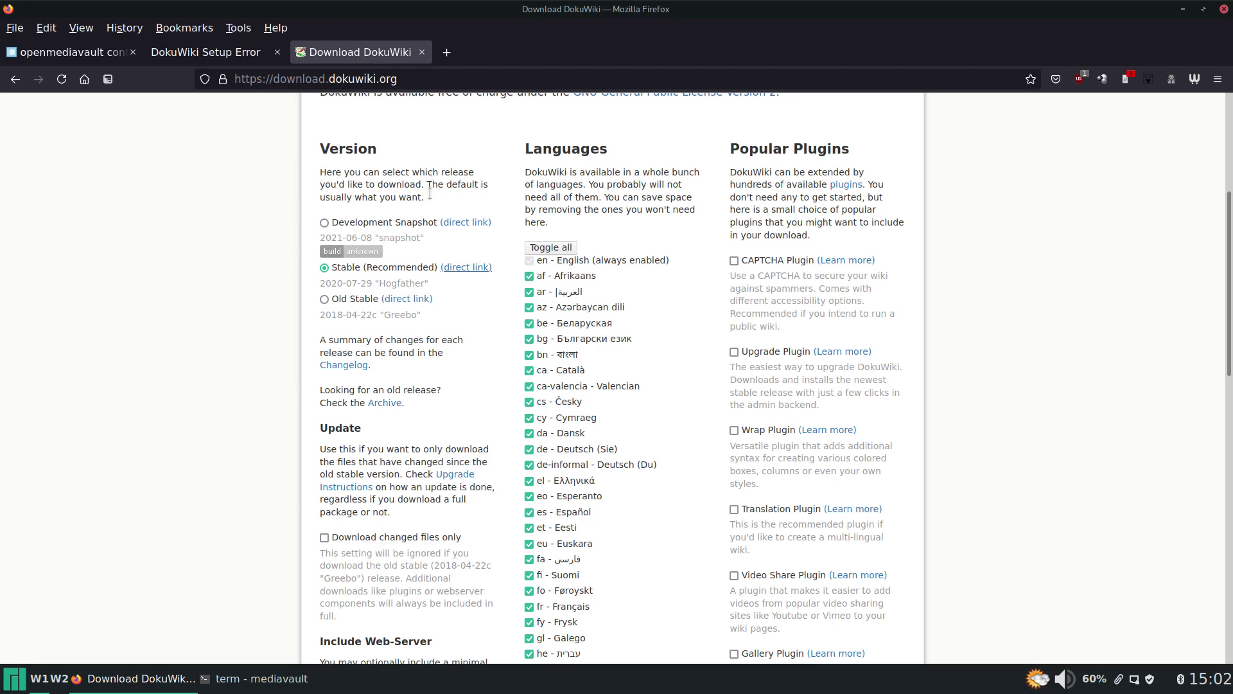
scroll(423, 223, "up", 5)
left_click(423, 219)
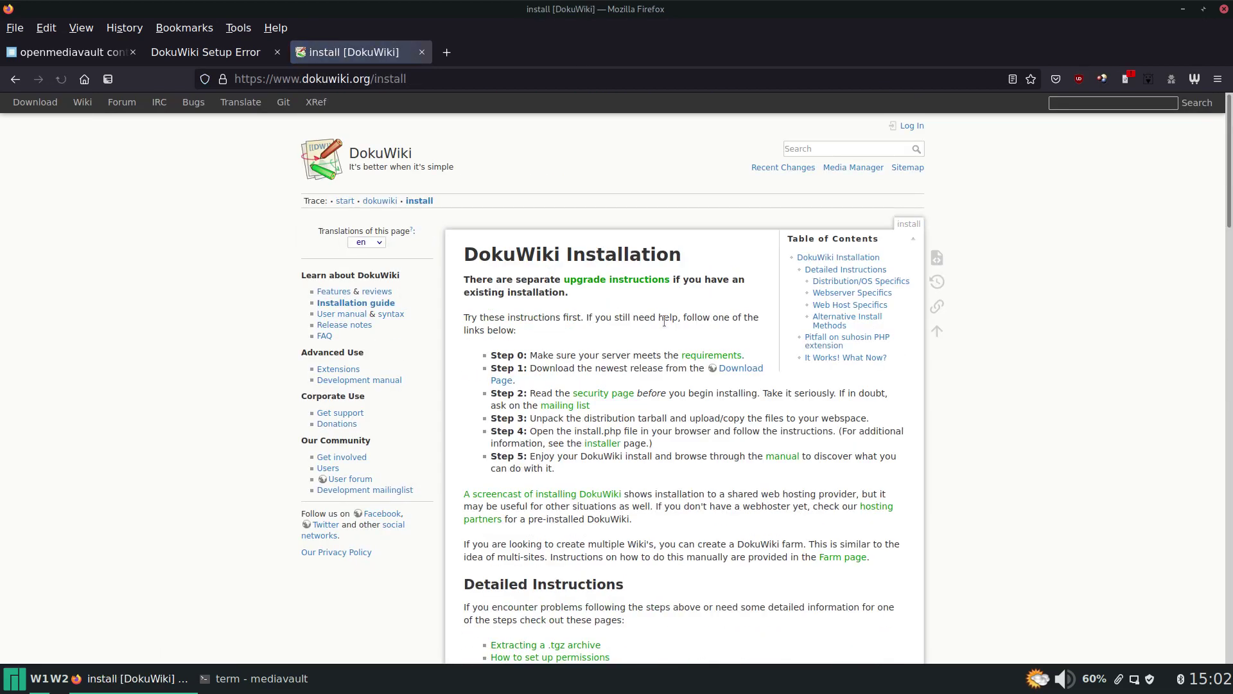
scroll(545, 337, "down", 2)
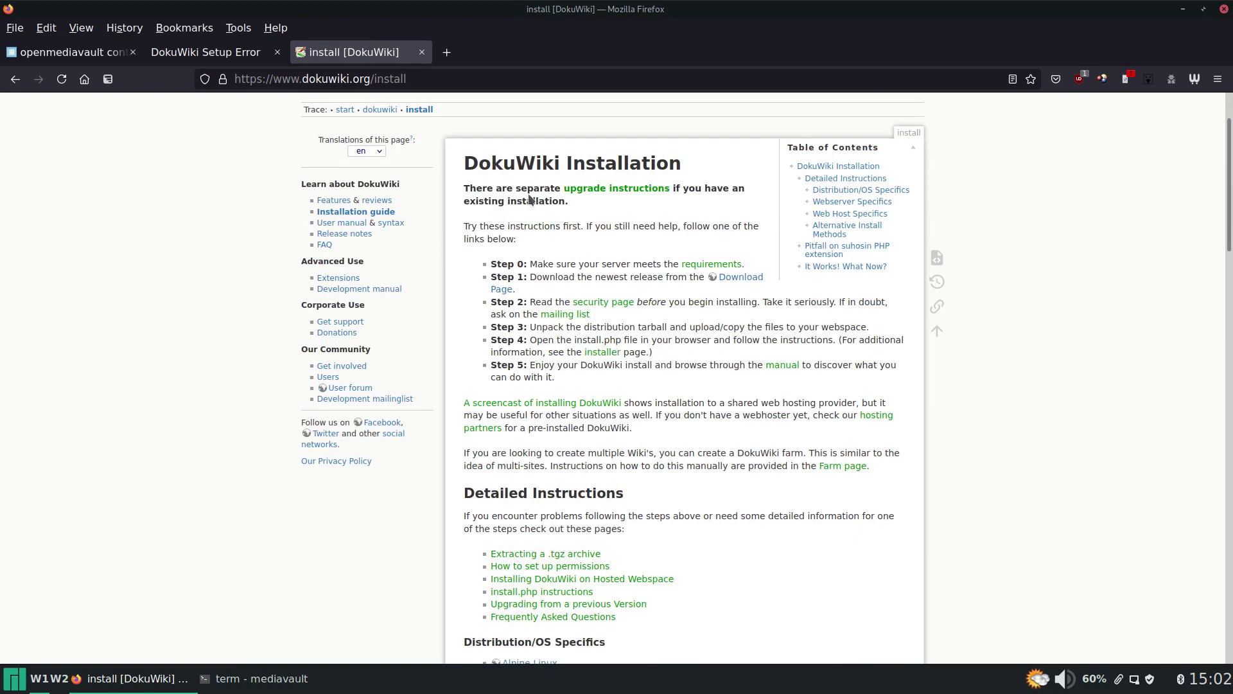
Load mediavault.lan:6446/install.php, which shows the data directory setup error.
key("ctrl+Page_Up")
left_click(448, 85)
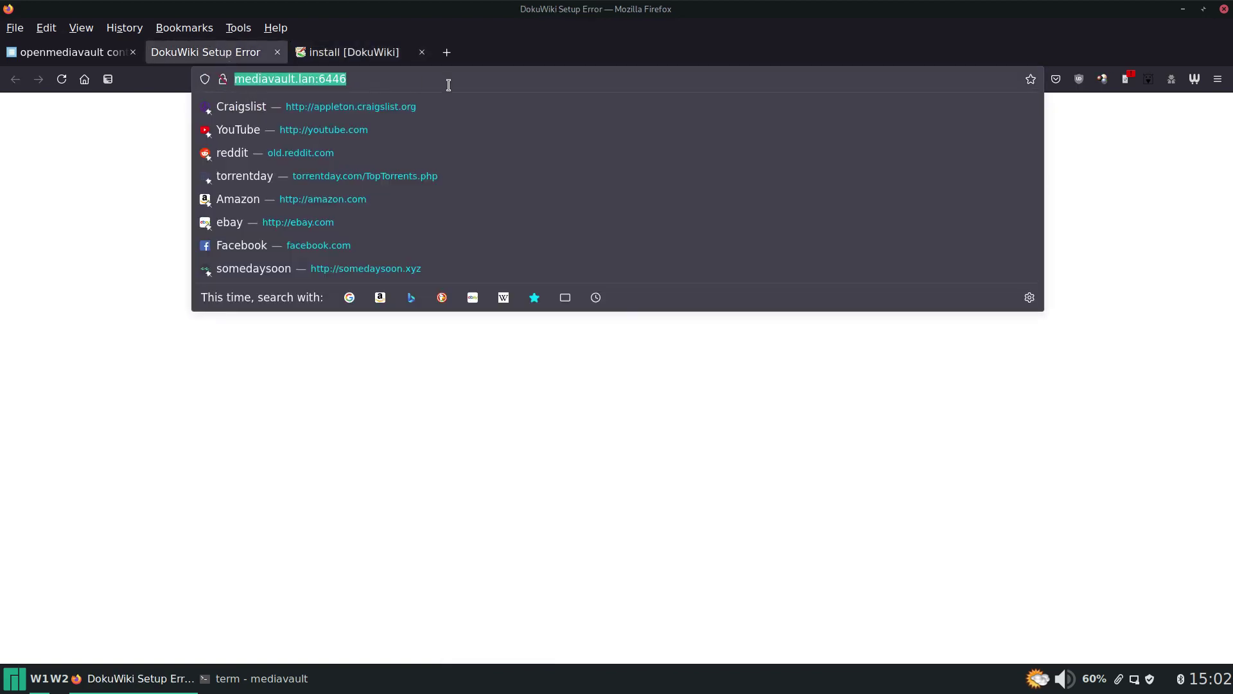
left_click(448, 85)
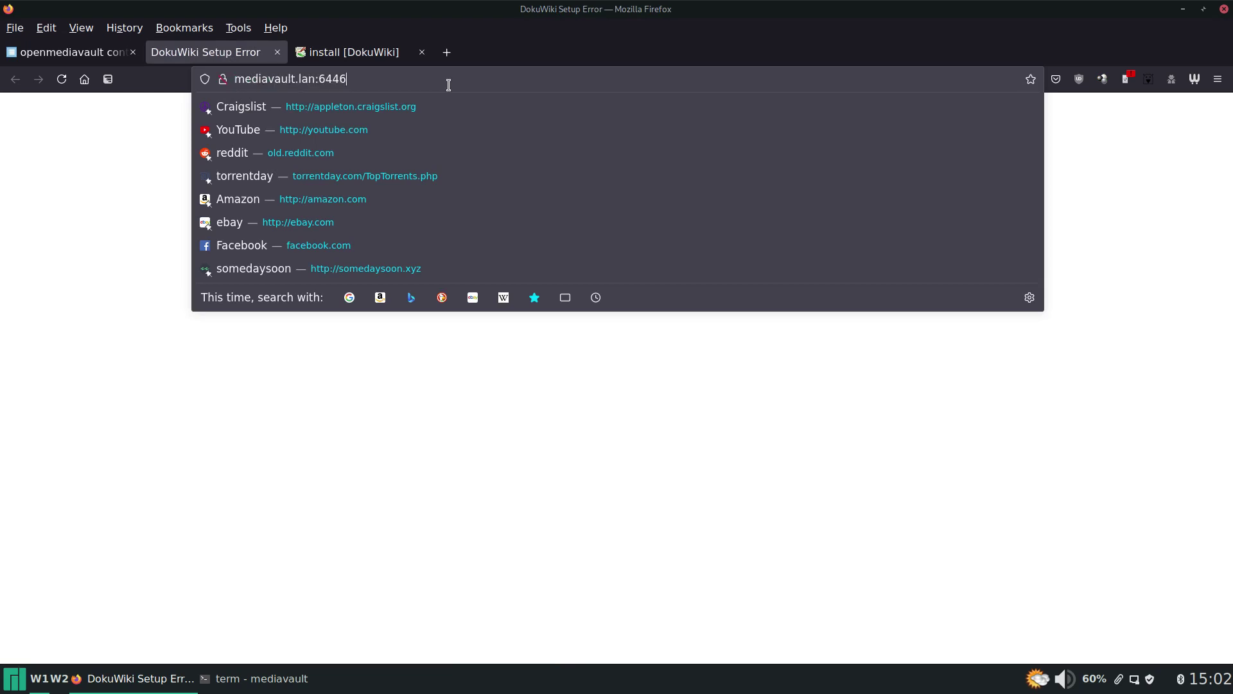
type("/install.php")
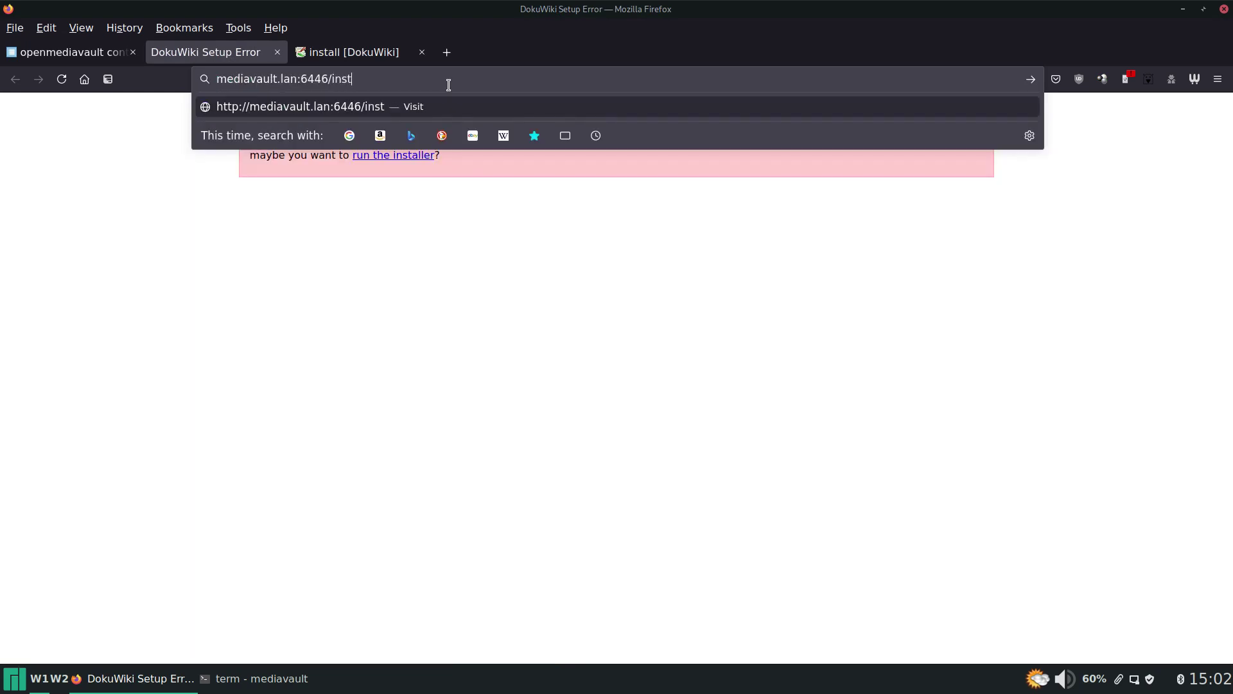
key("Return")
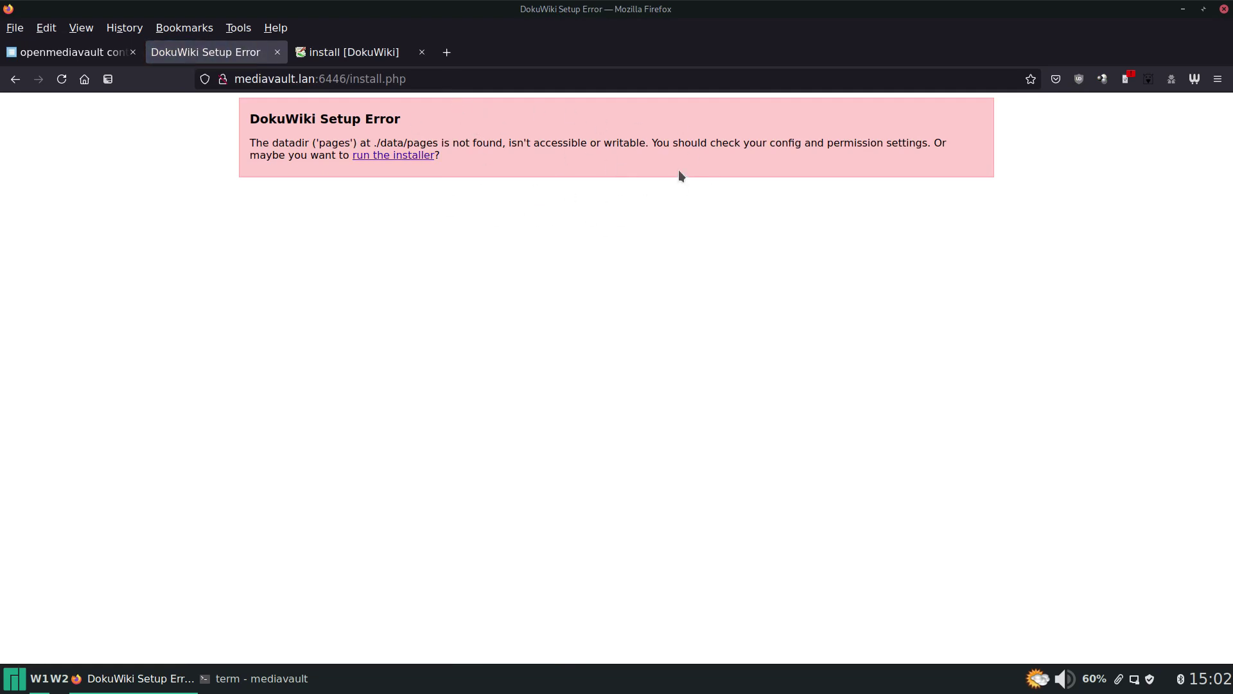
List the nginx folder with ll in the terminal to check ownership.
left_click(257, 679)
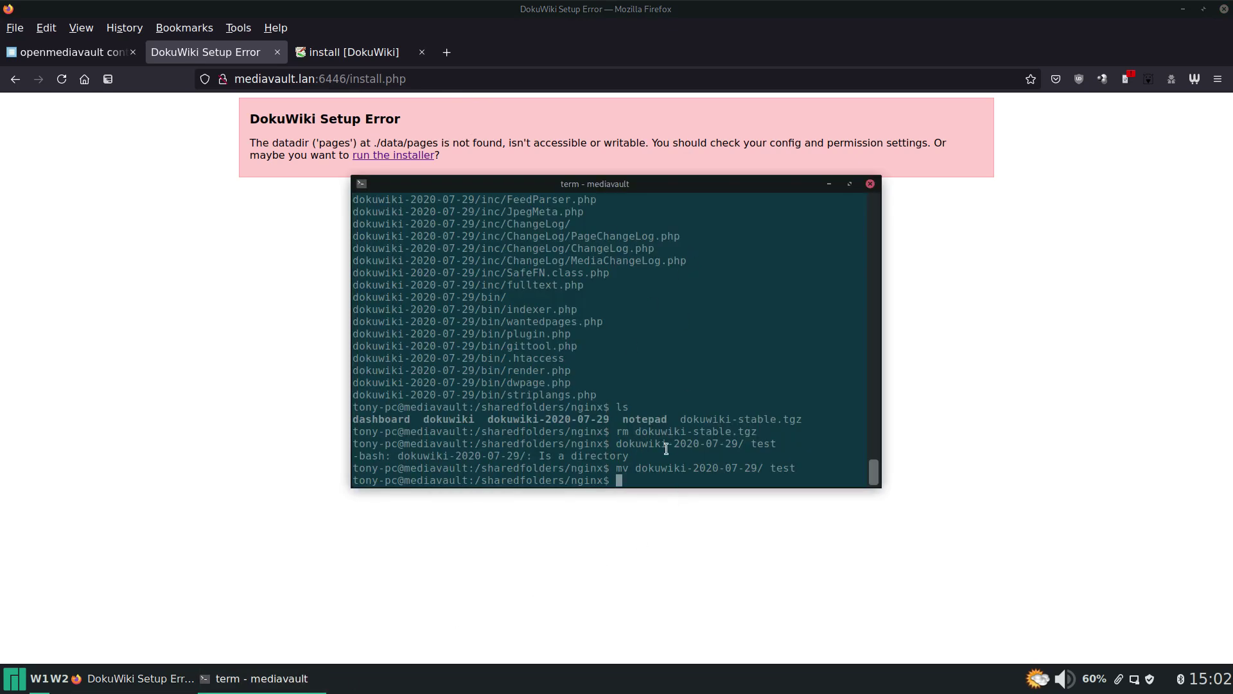
type("ll")
key("Return")
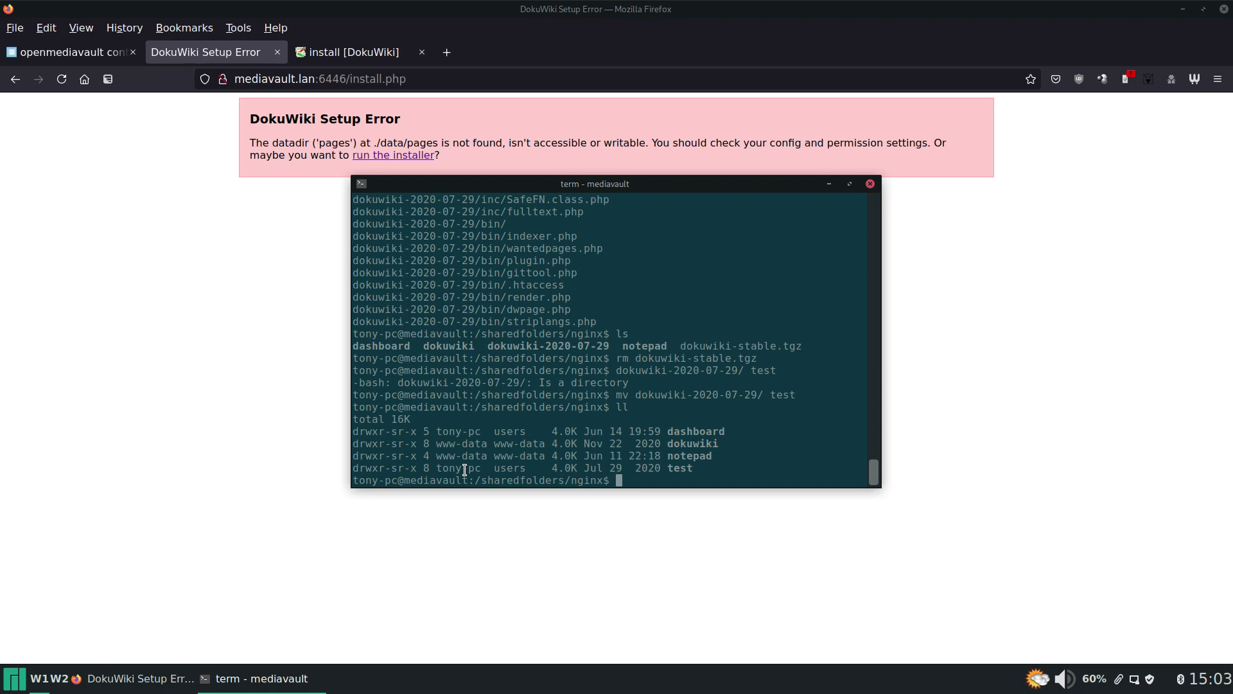
Run 'sudo chown -R www-data:www-data test/', verify with ll, and reload install.php.
type("sudo chown -R www-data:www-data res")
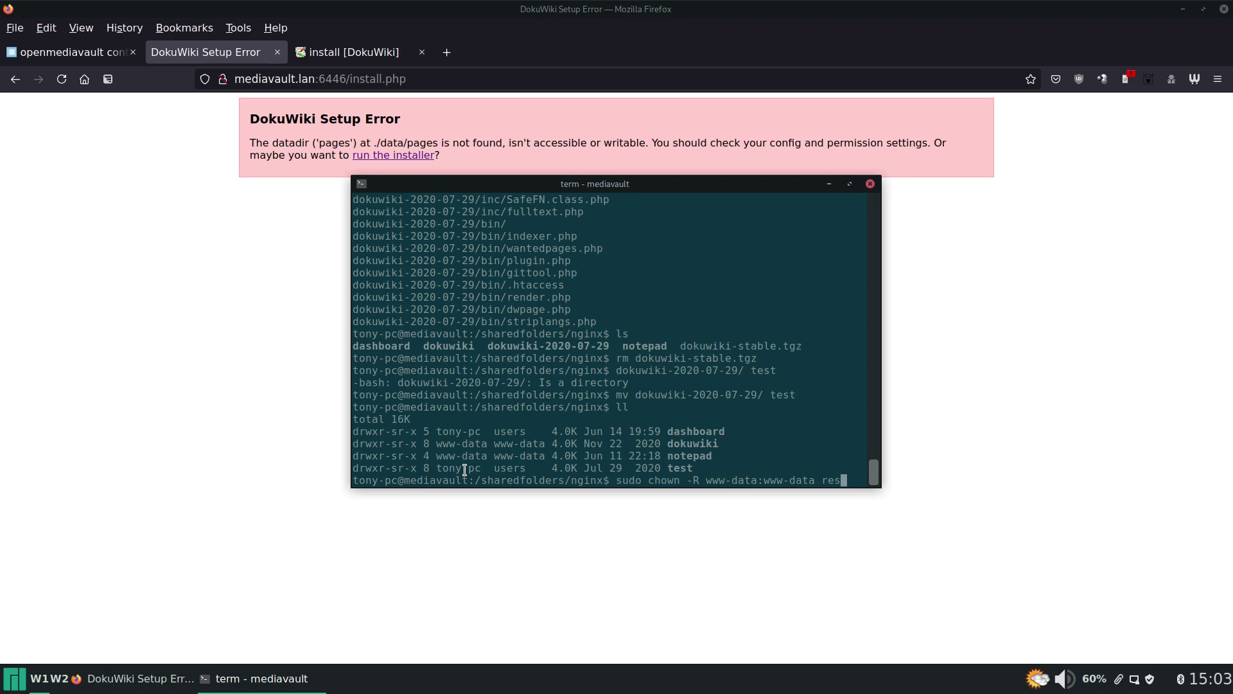
key("BackSpace")
key("BackSpace")
key("BackSpace")
type("test/")
key("Return")
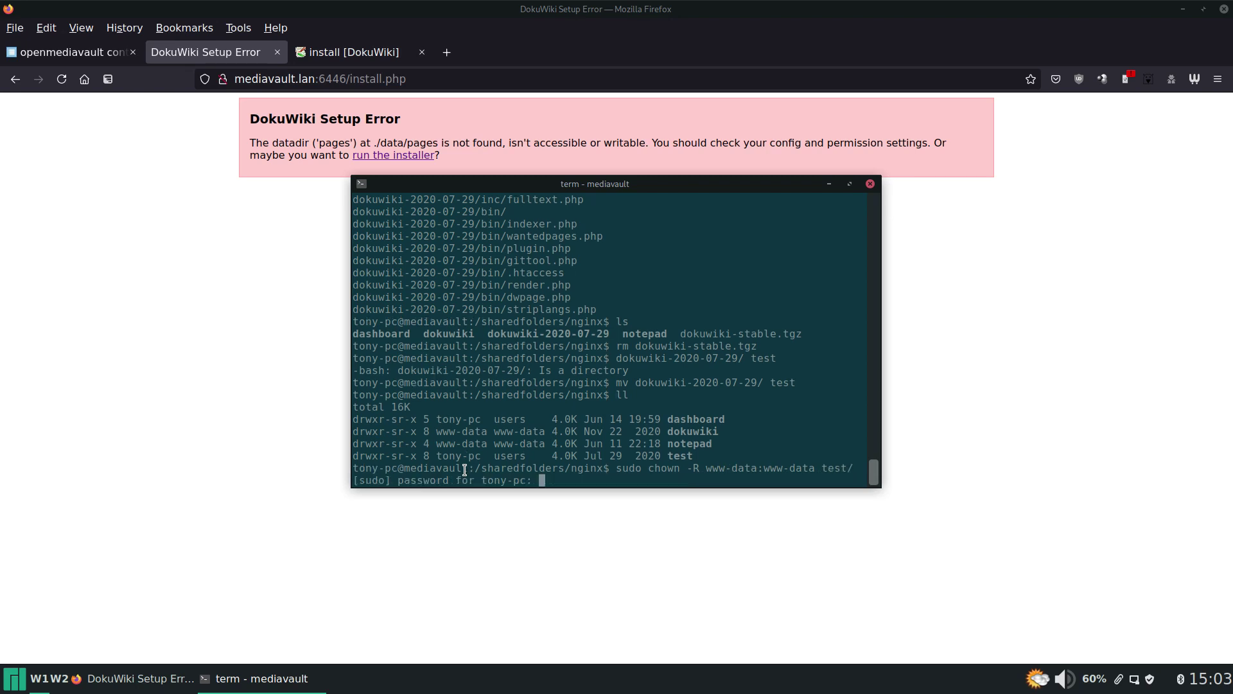
key("Return")
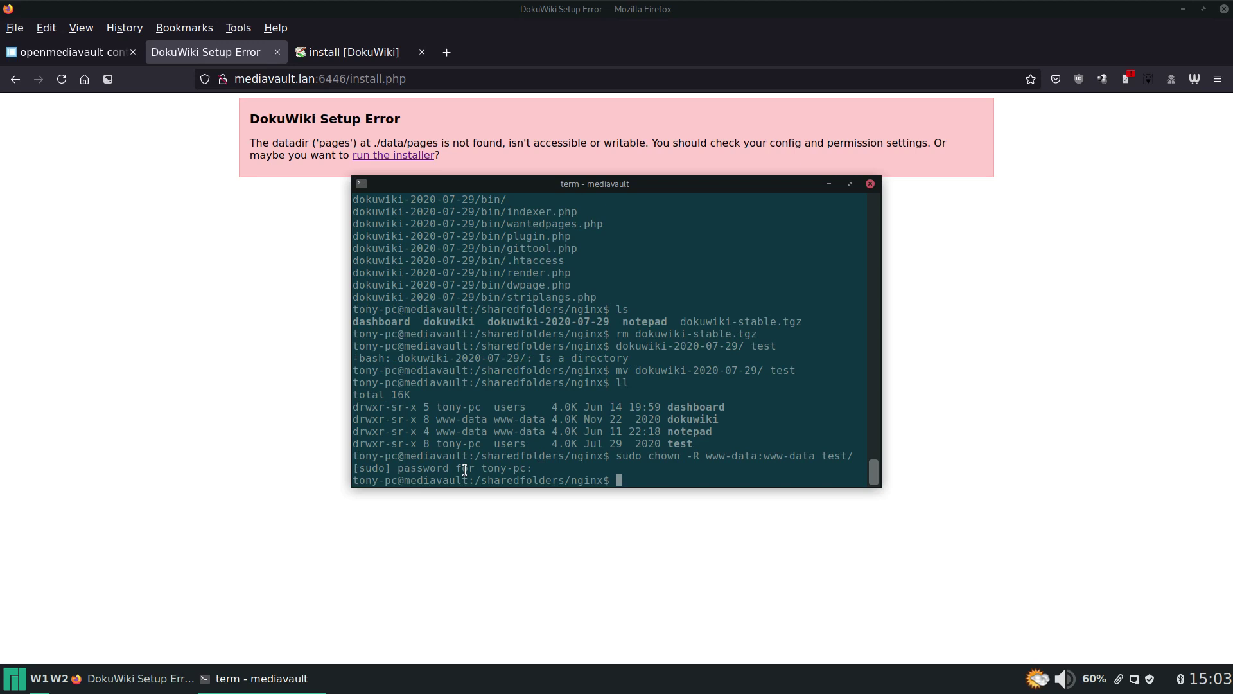
type("ll")
key("Return")
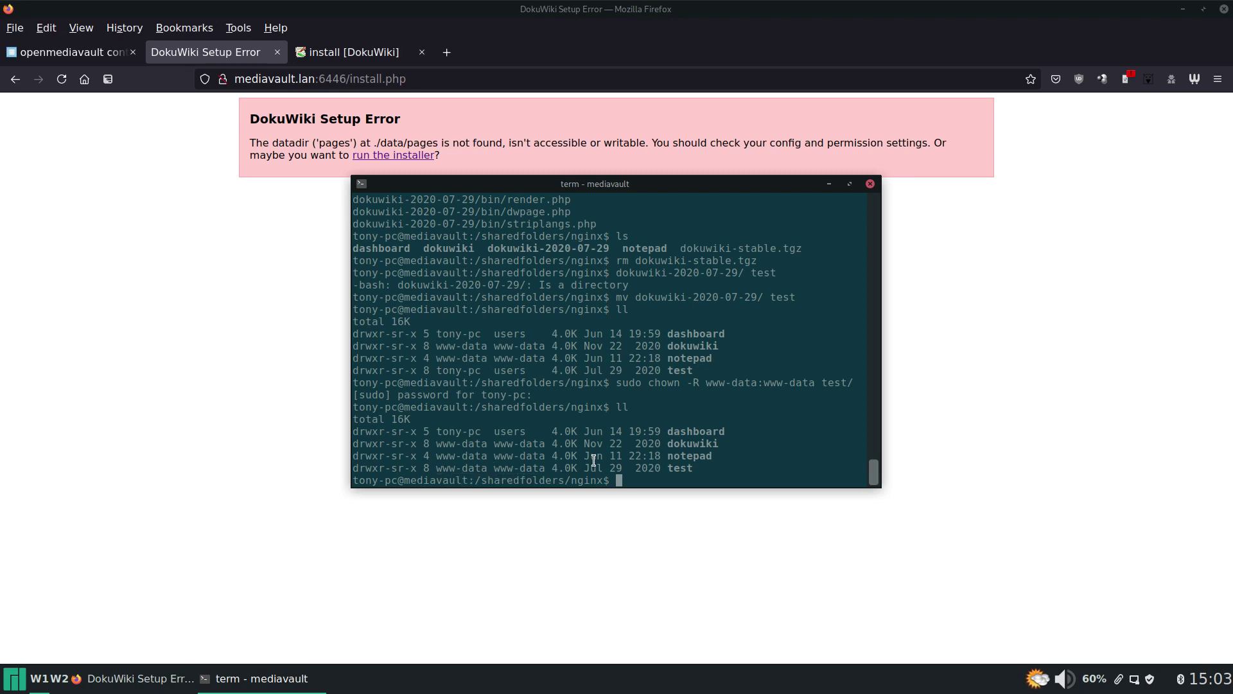
left_click(271, 307)
left_click(62, 79)
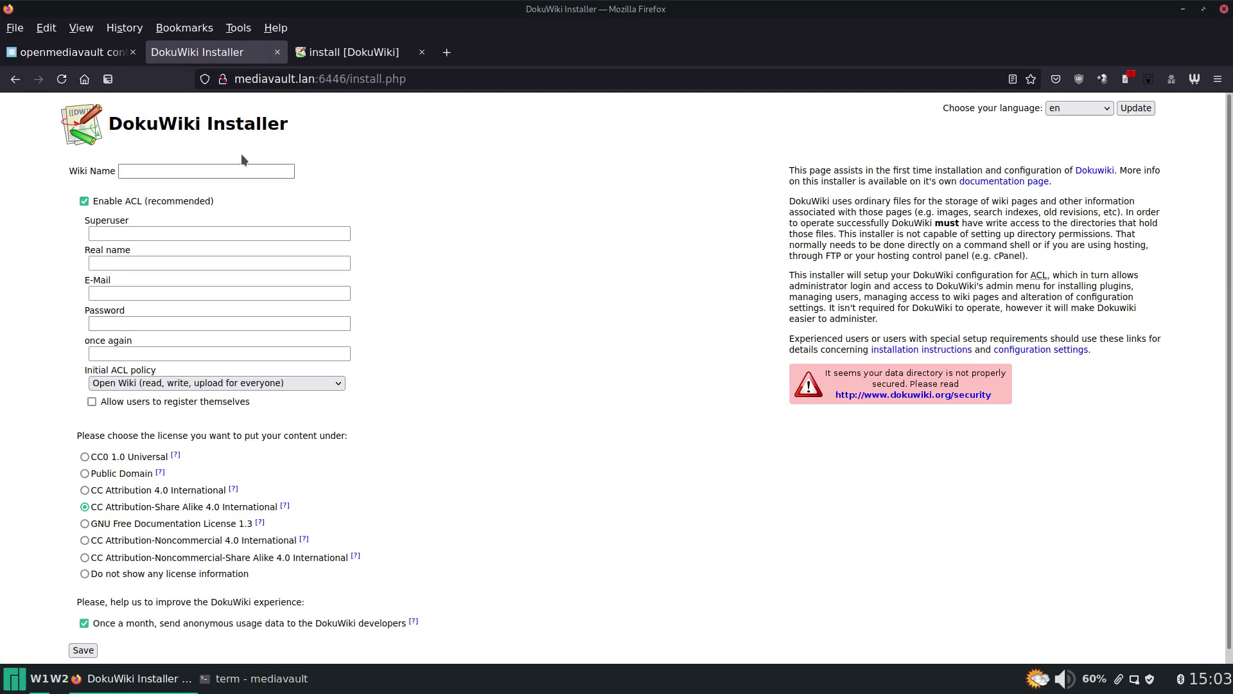
Enter wiki name 'test' plus the superuser's username, real name, e-mail and password, then save.
left_click(237, 171)
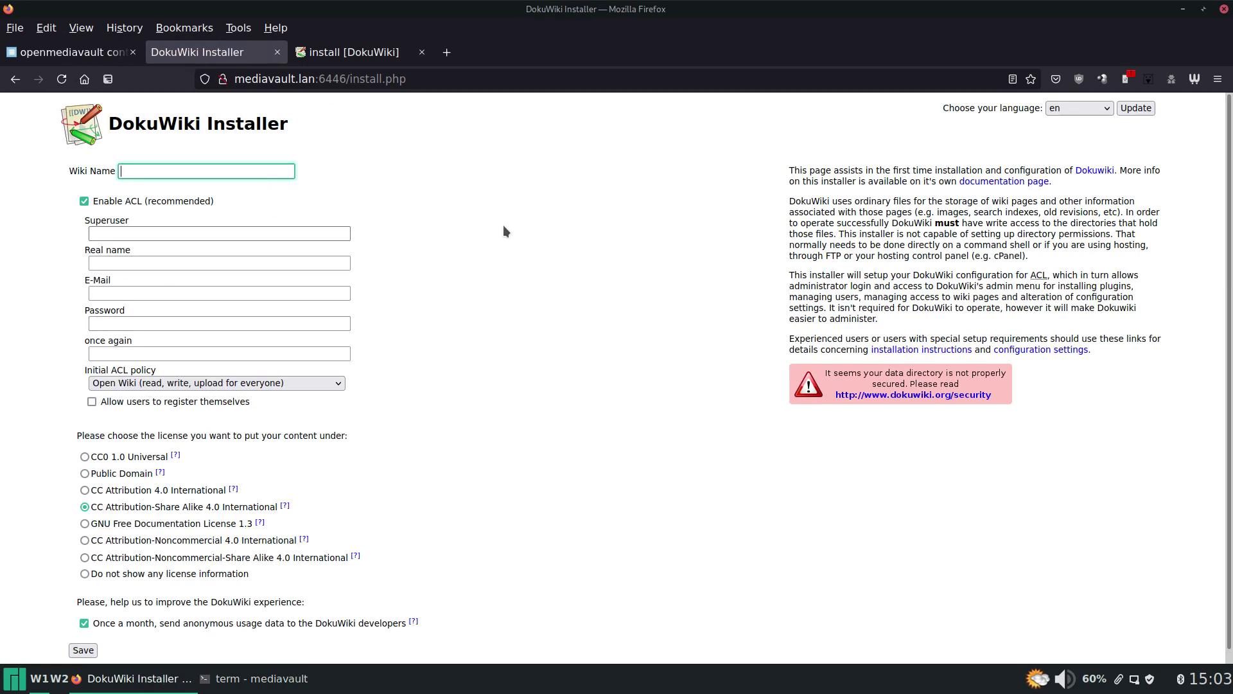
type("test")
key("Tab")
key("Tab")
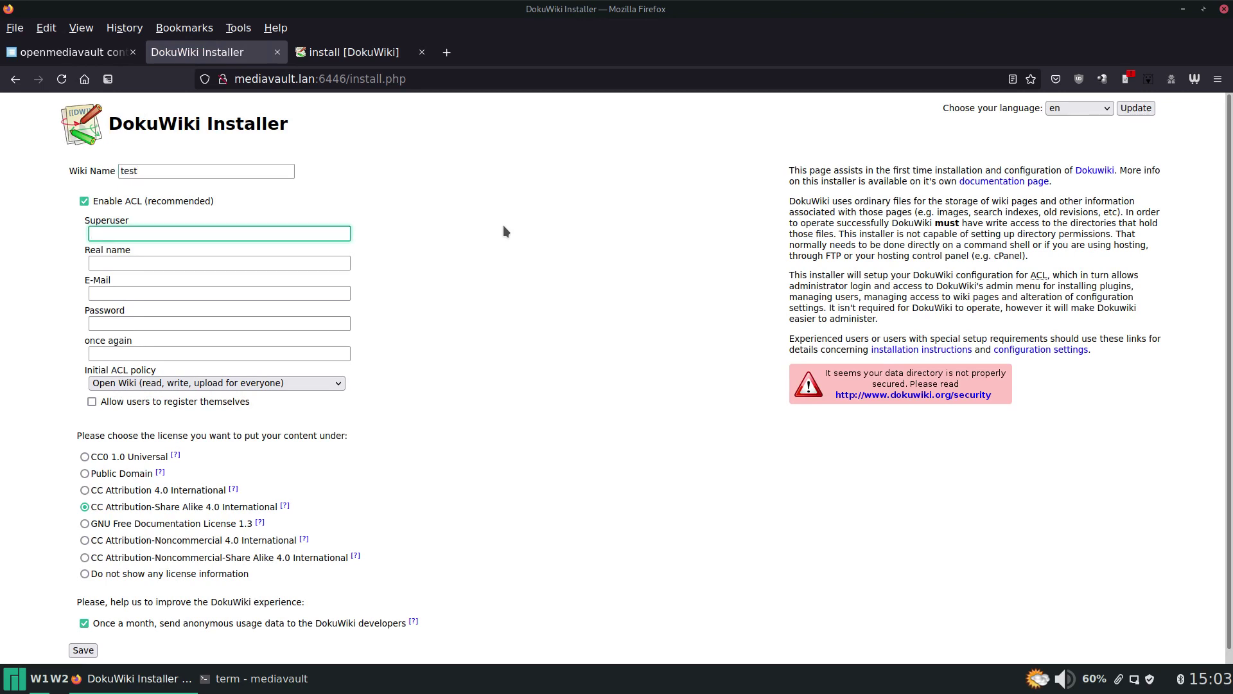
type("tony")
key("Tab")
type("tony")
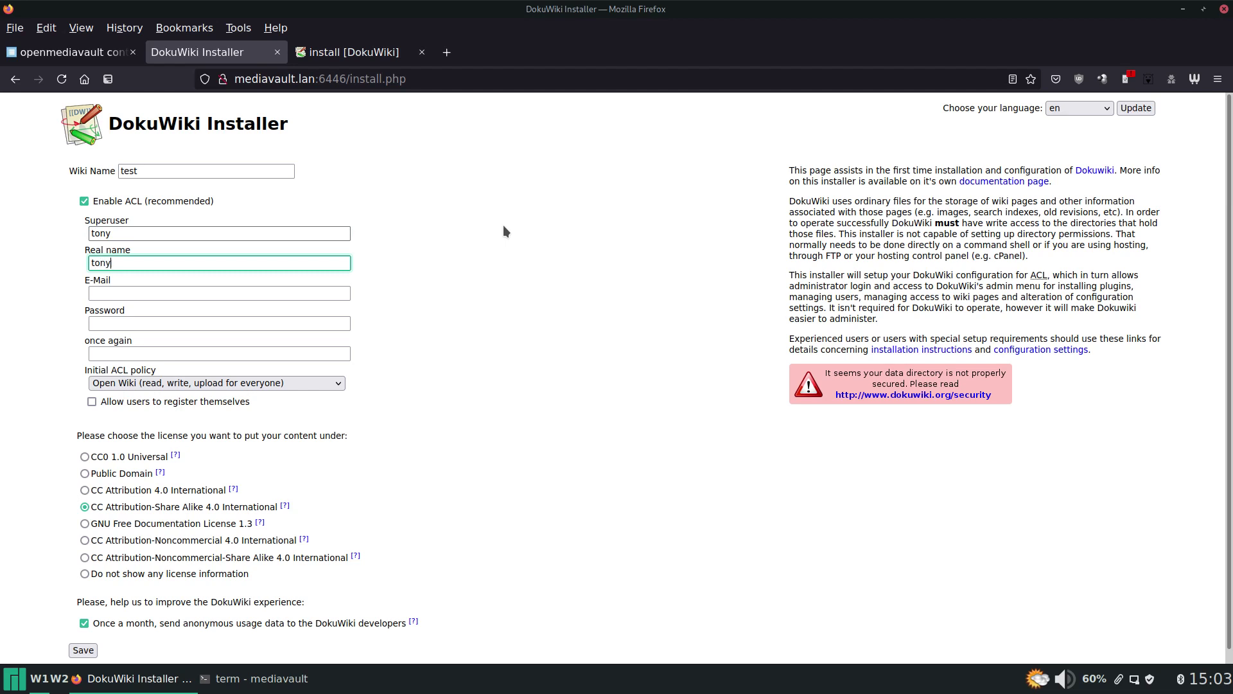
key("Tab")
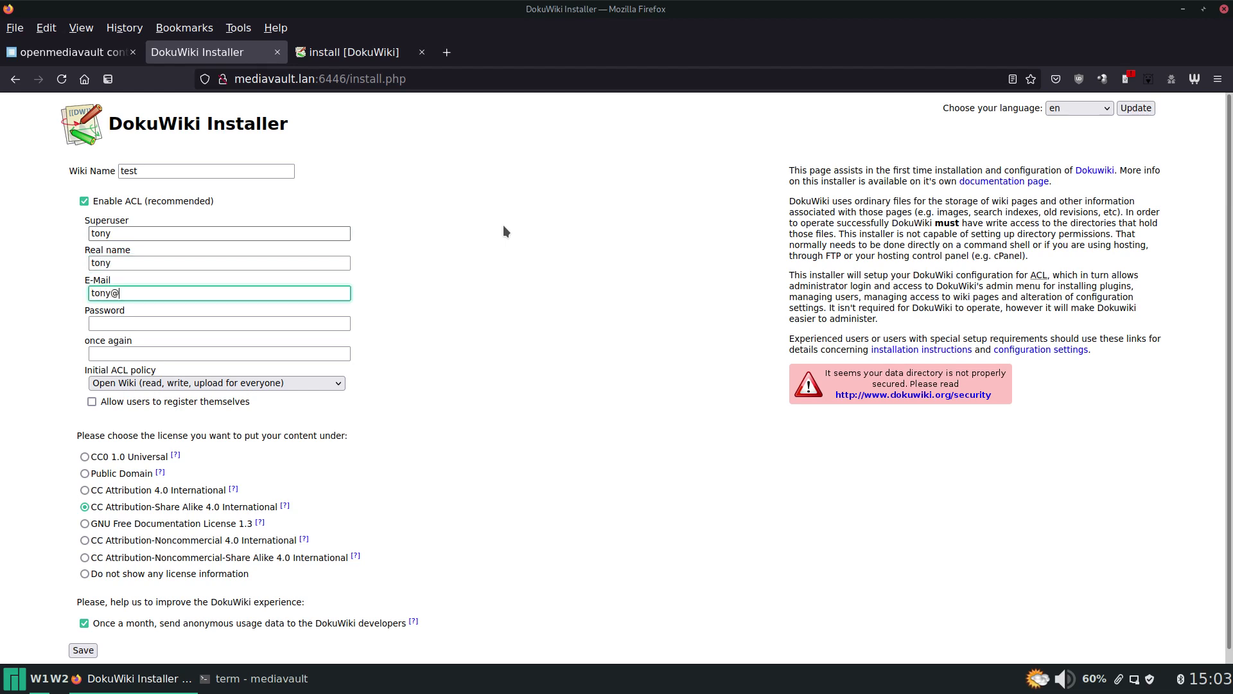
key("Tab")
type("********")
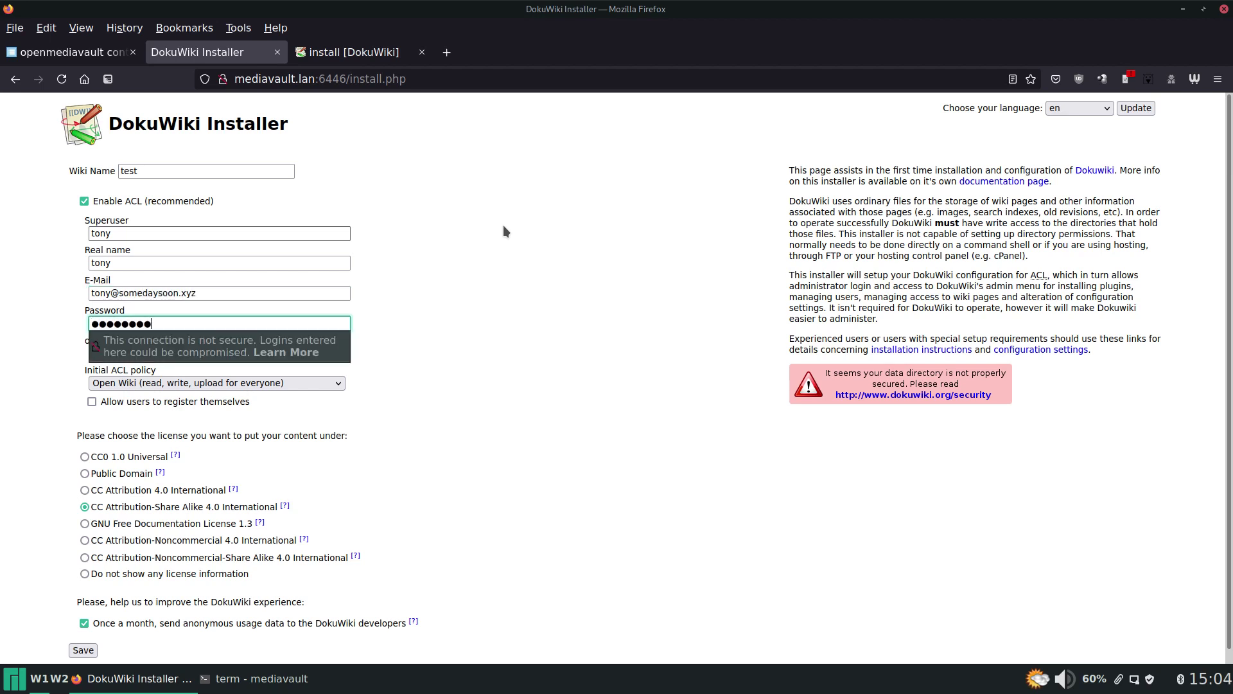
key("Tab")
type("********")
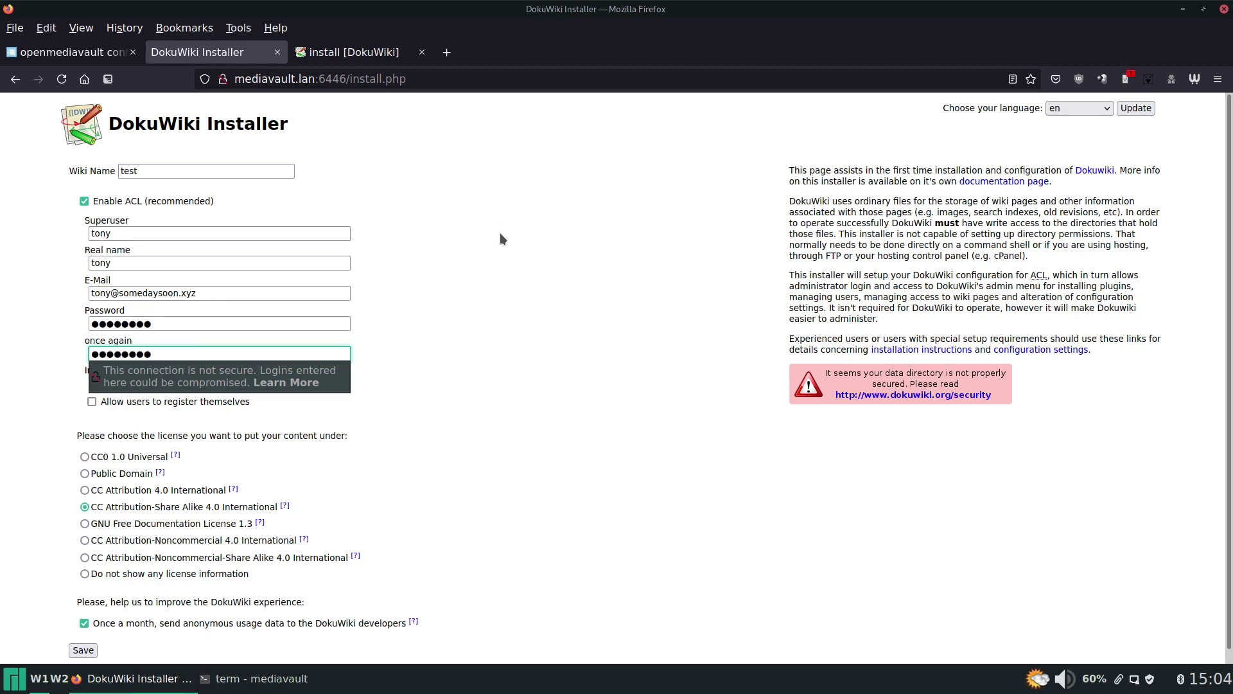
scroll(488, 244, "down", 1)
left_click(73, 641)
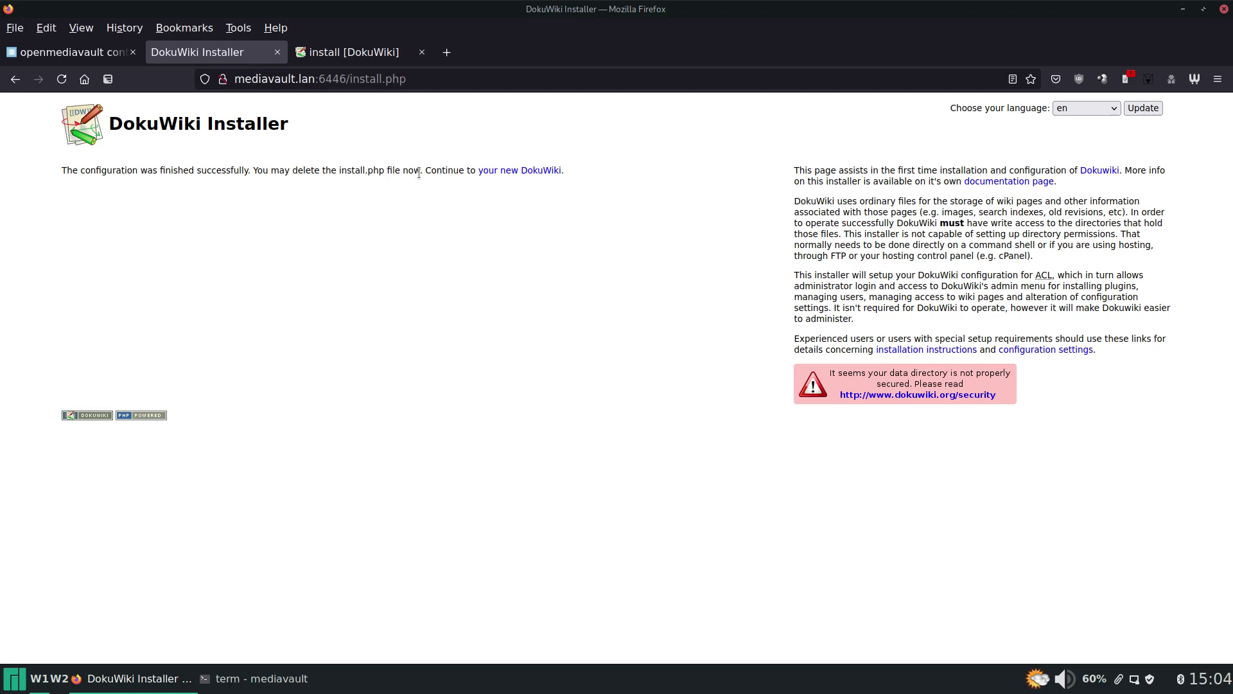
Open the new test wiki's welcome page, then return to the server terminal.
left_click(532, 177)
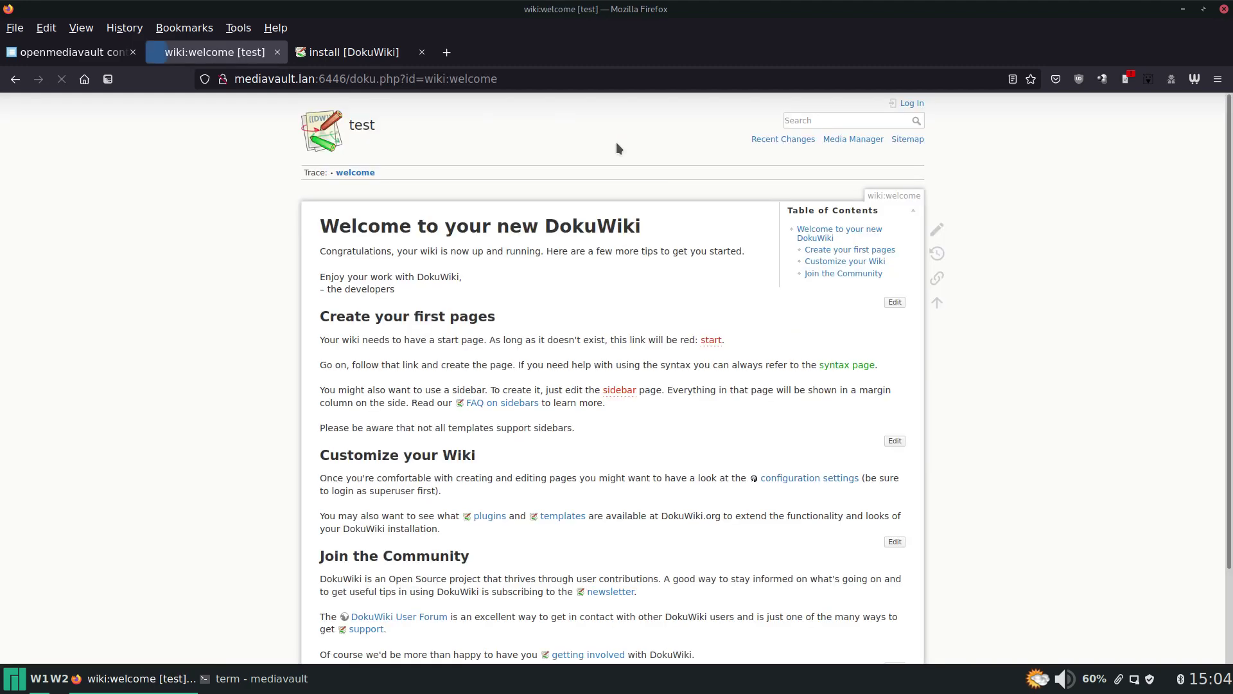
scroll(468, 226, "down", 2)
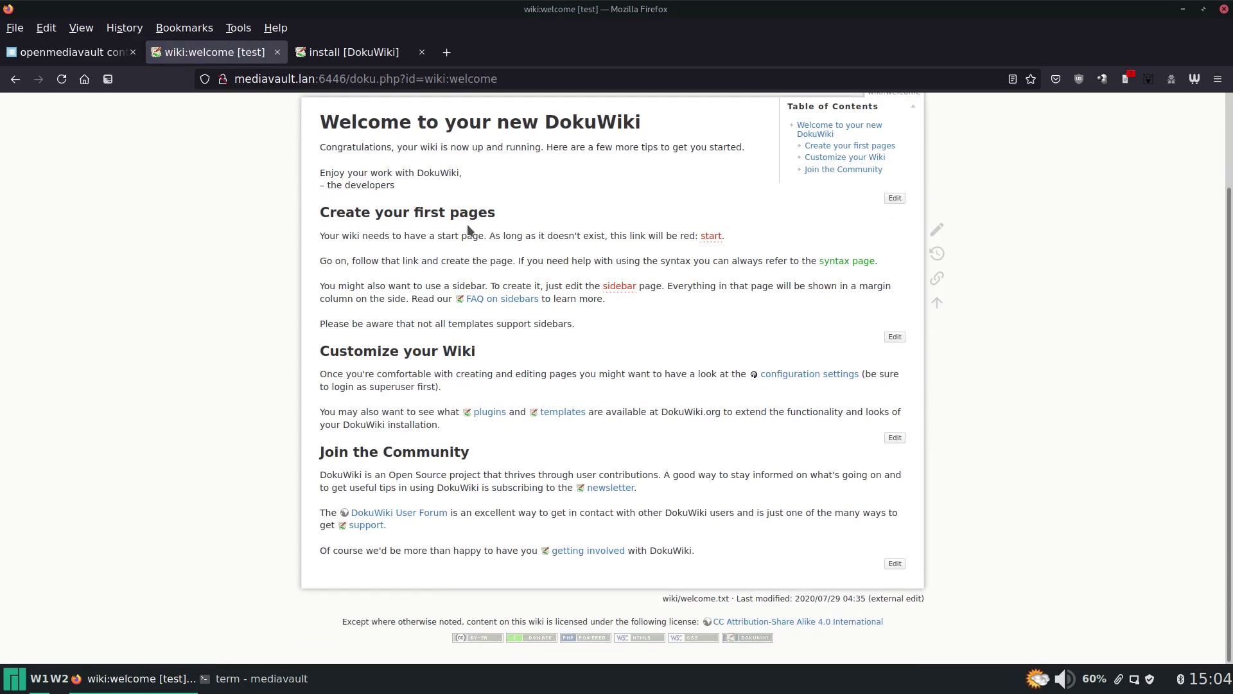
scroll(472, 226, "up", 2)
key("alt+Tab")
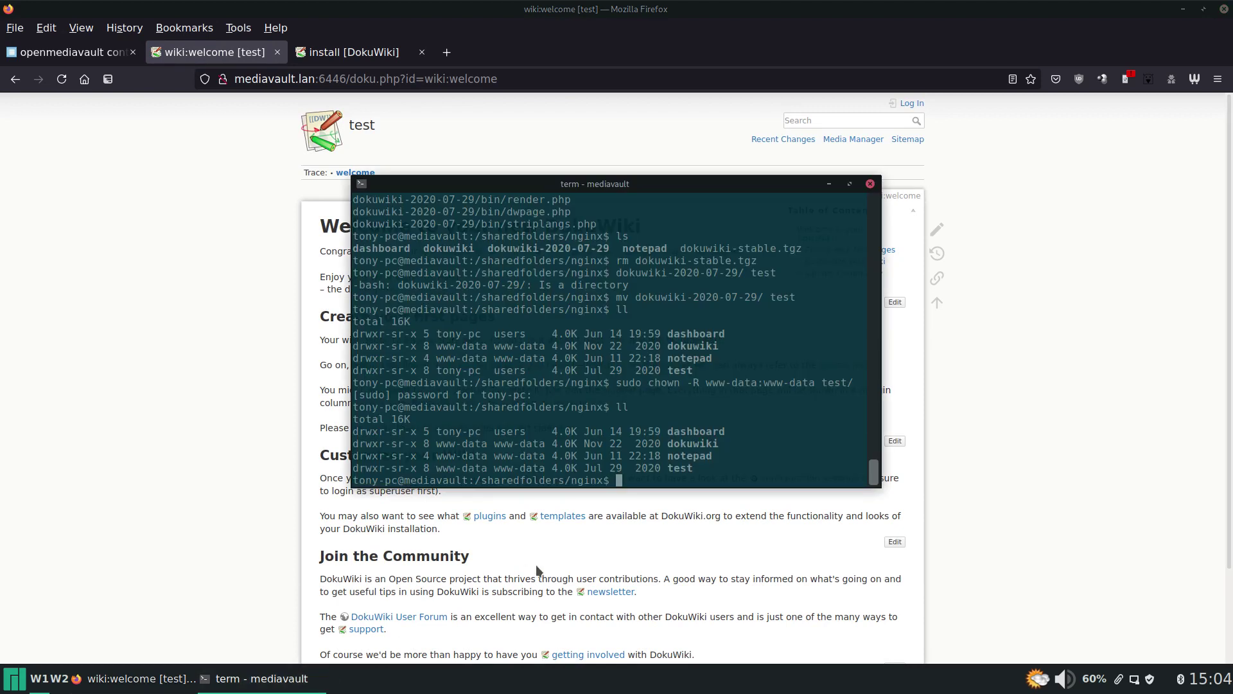
In the test folder, delete the write-protected install.php with sudo and list the files to confirm.
type("cd test/")
key("Return")
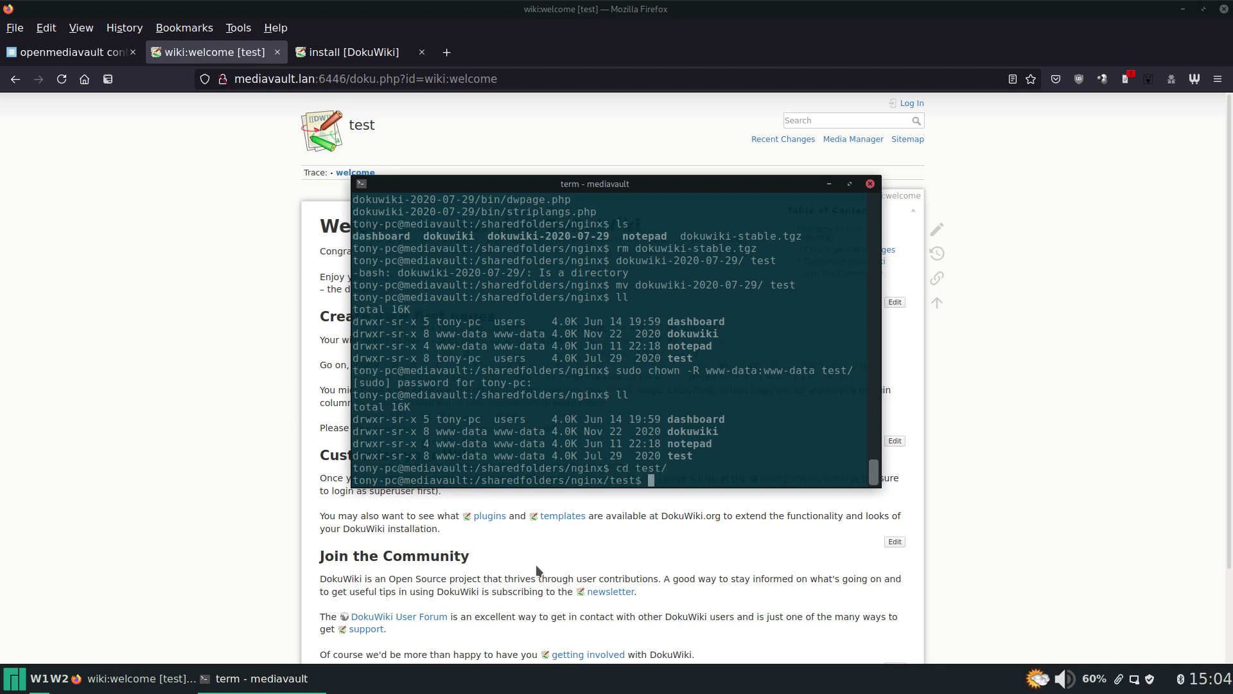
type("rm install.php")
key("Return")
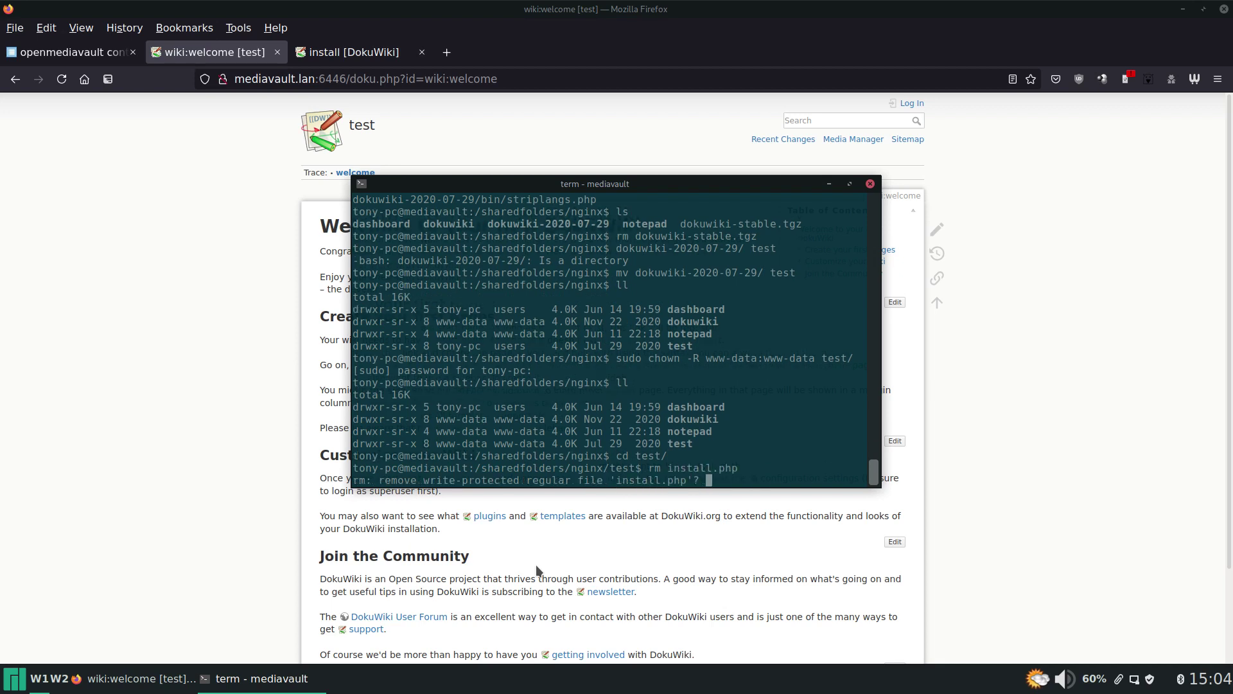
type("n")
key("Return")
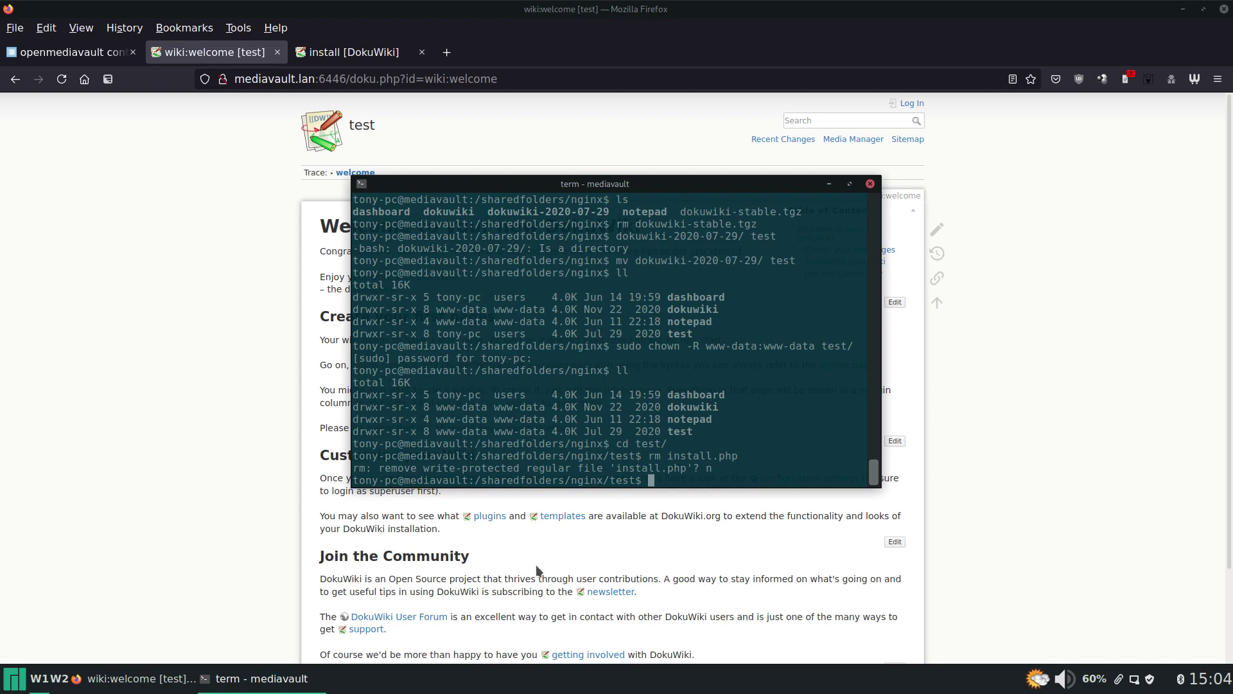
type("sudo !!")
key("Return")
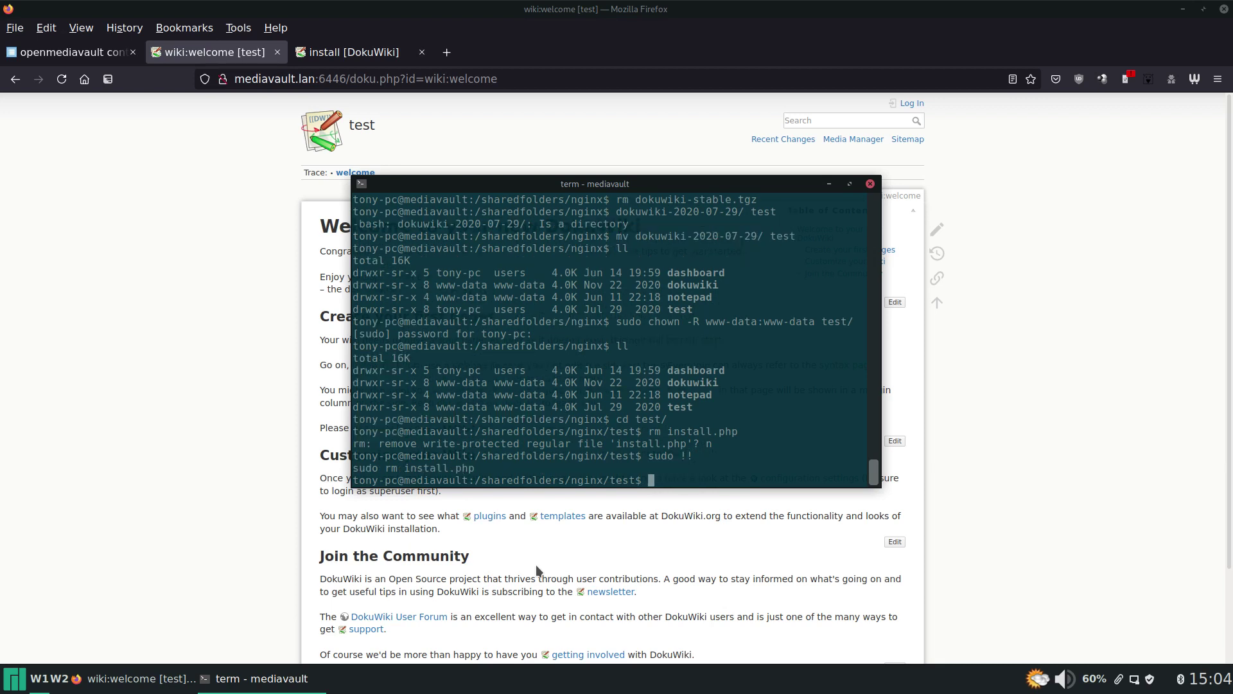
type("ls")
key("Return")
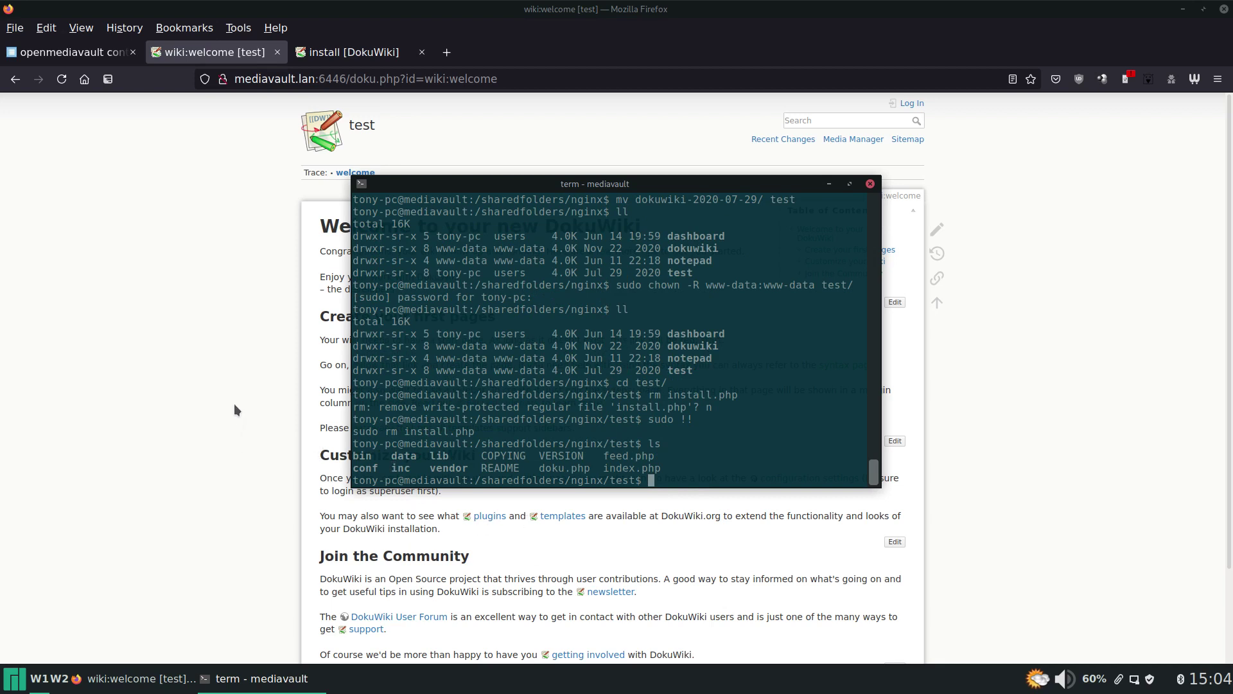
Log in as the superuser, open Admin, and open the data-directory security advice in a new tab.
left_click(242, 306)
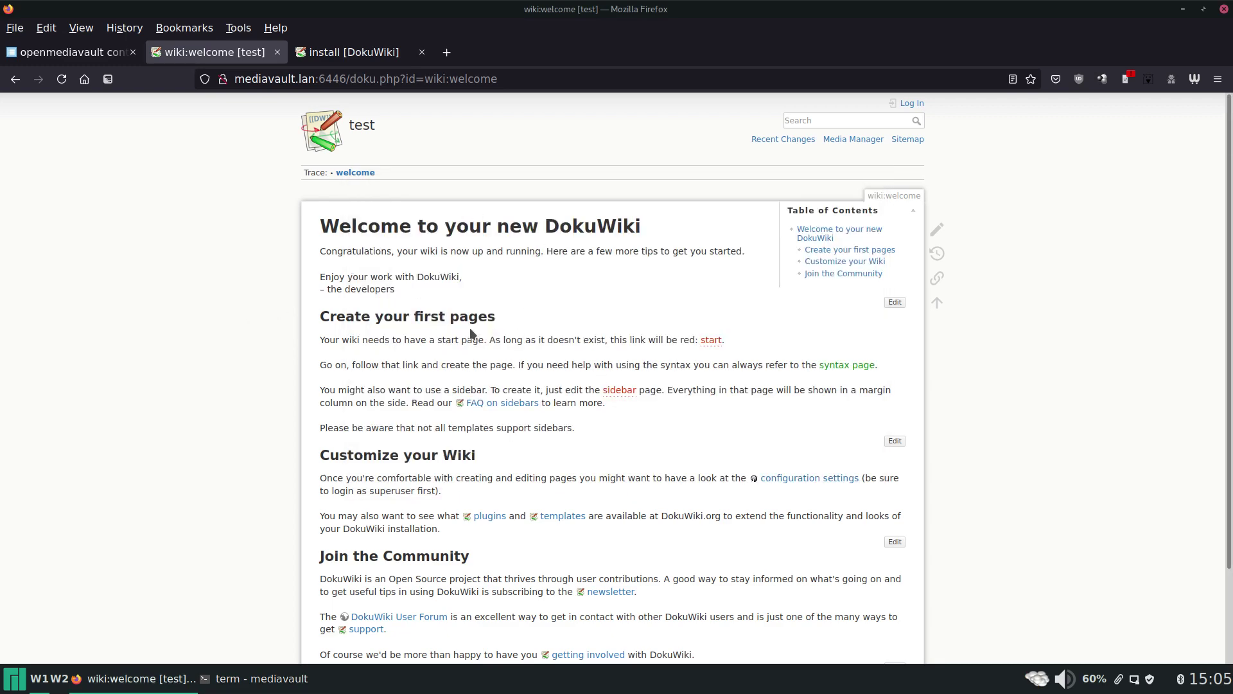
left_click(912, 103)
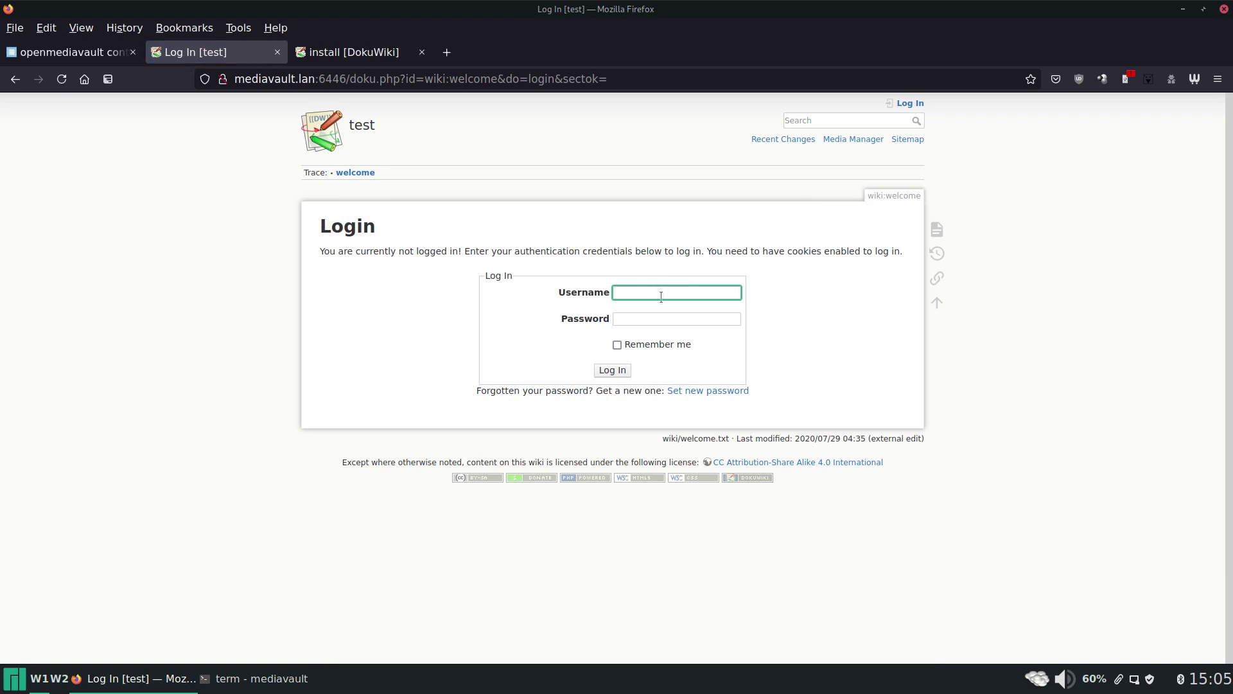
type("tony")
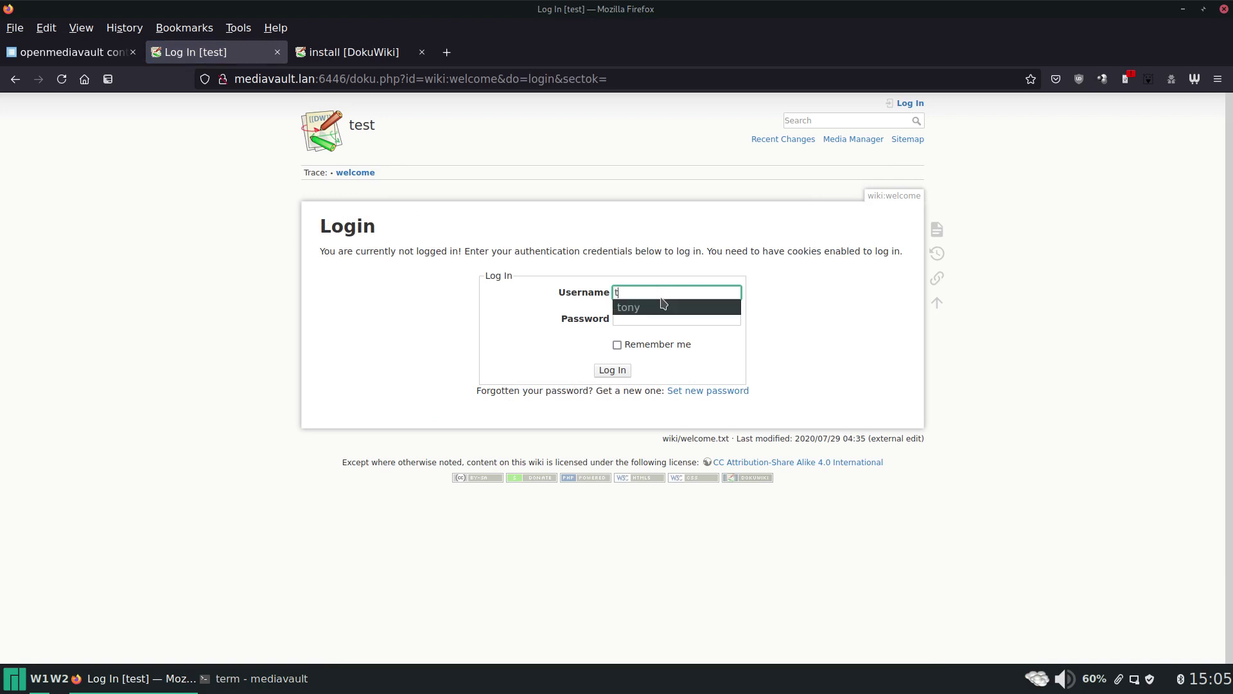
key("Tab")
type("••••••••")
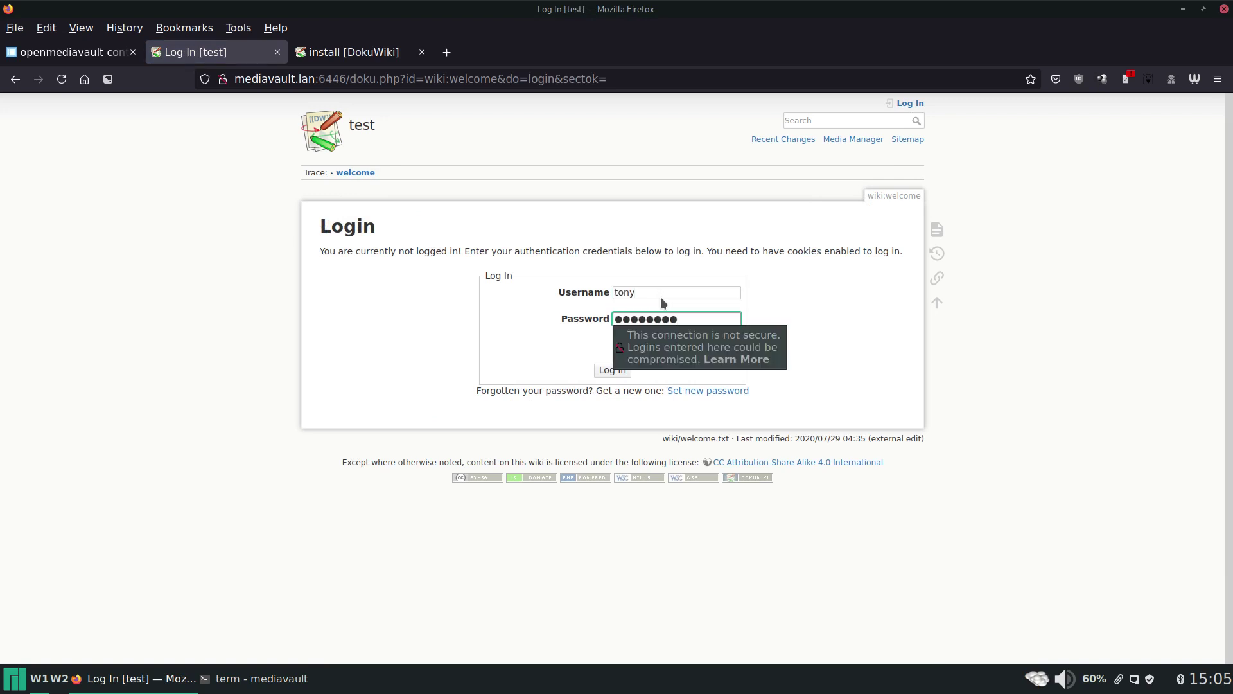
key("Return")
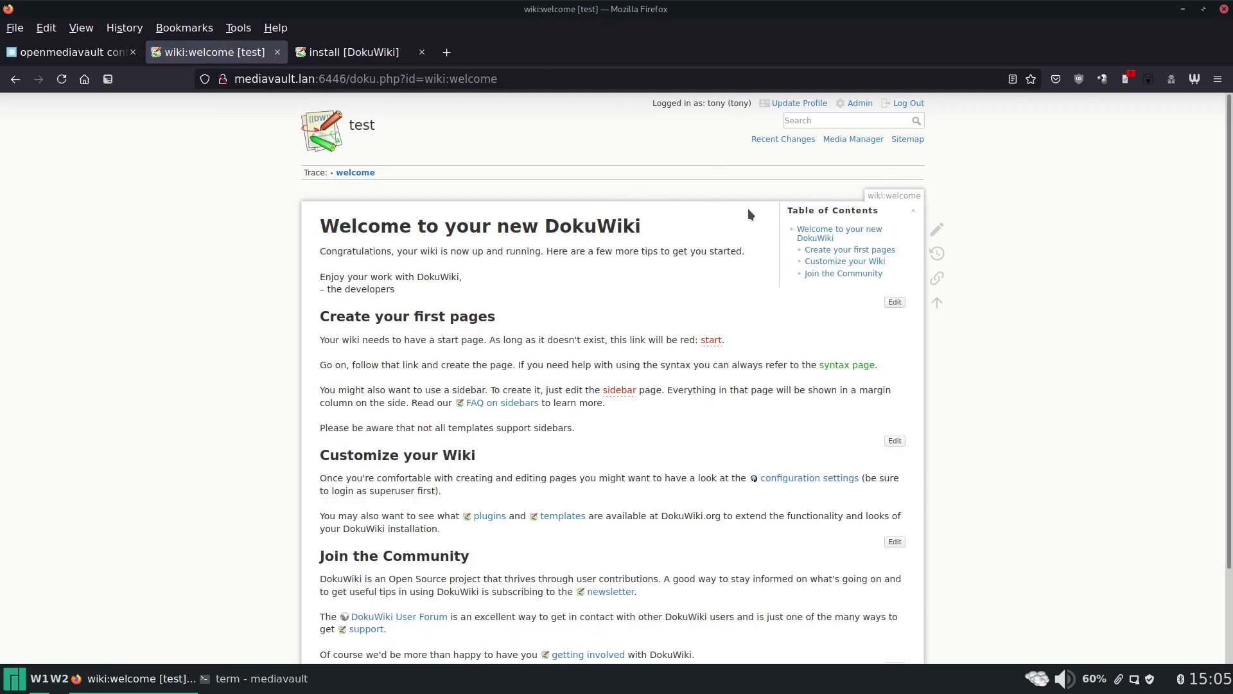
left_click(869, 105)
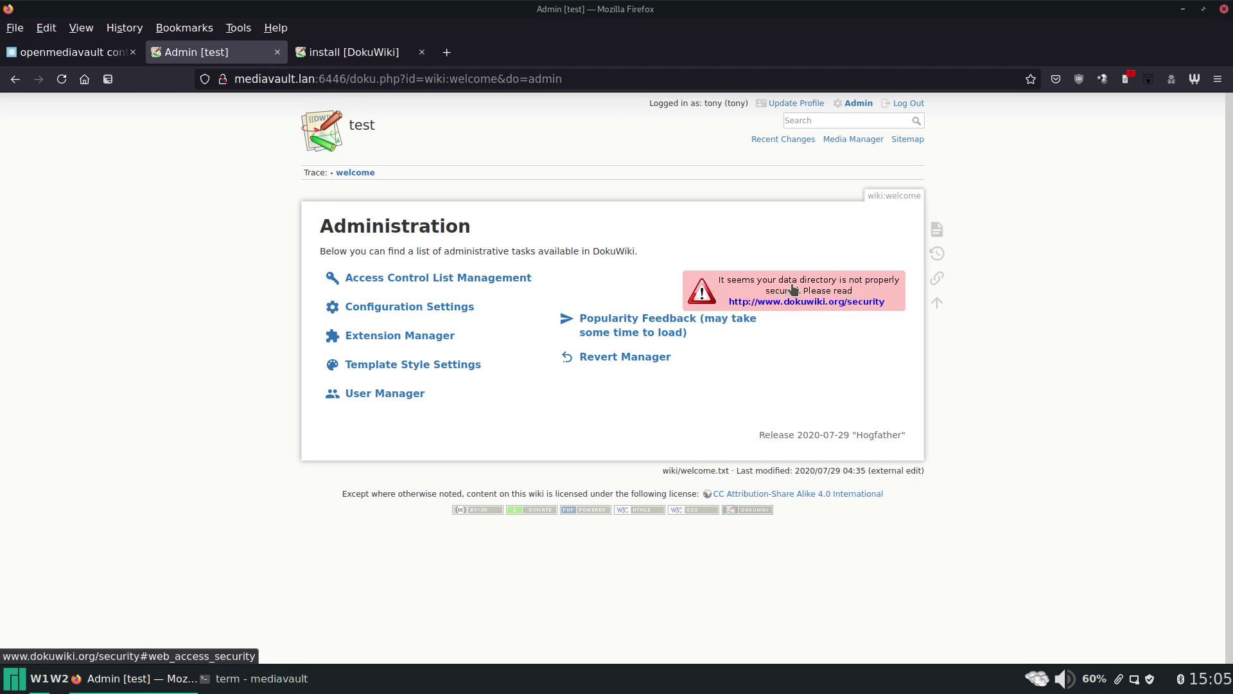
middle_click(856, 302)
Copy the Nginx rule location ~ /(data|conf|bin|inc|vendor)/ { deny all; } from the security page.
left_click(360, 52)
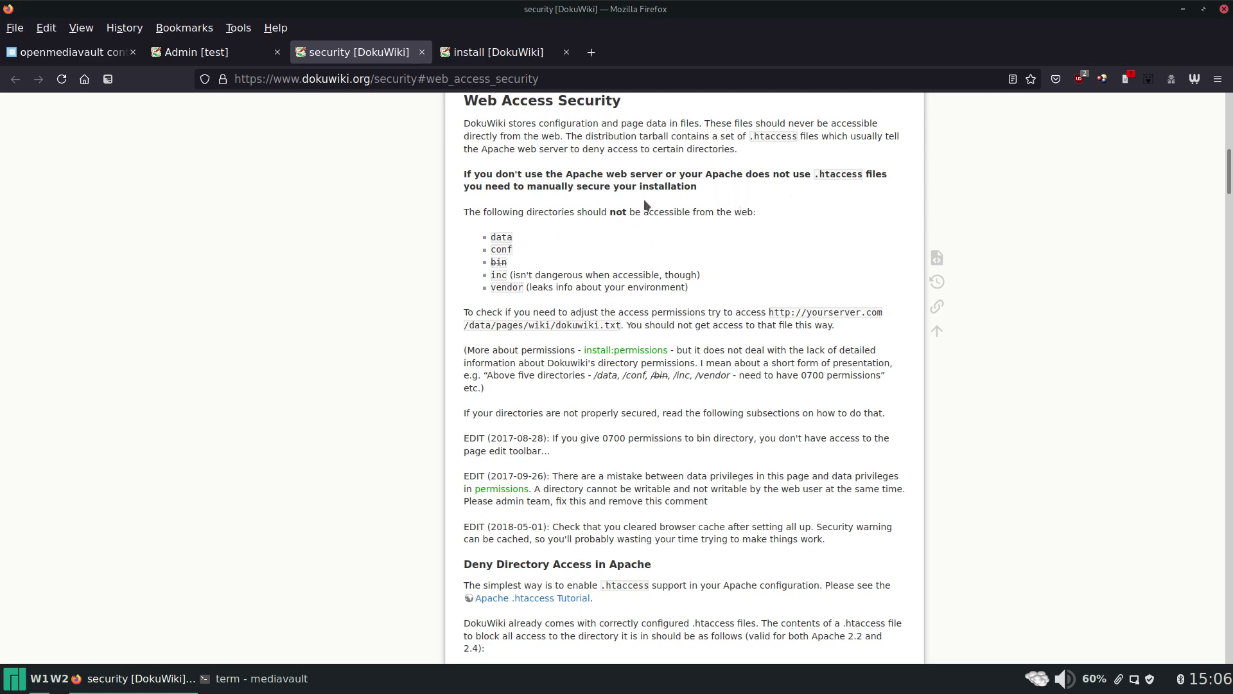
scroll(646, 209, "down", 6)
scroll(647, 212, "down", 15)
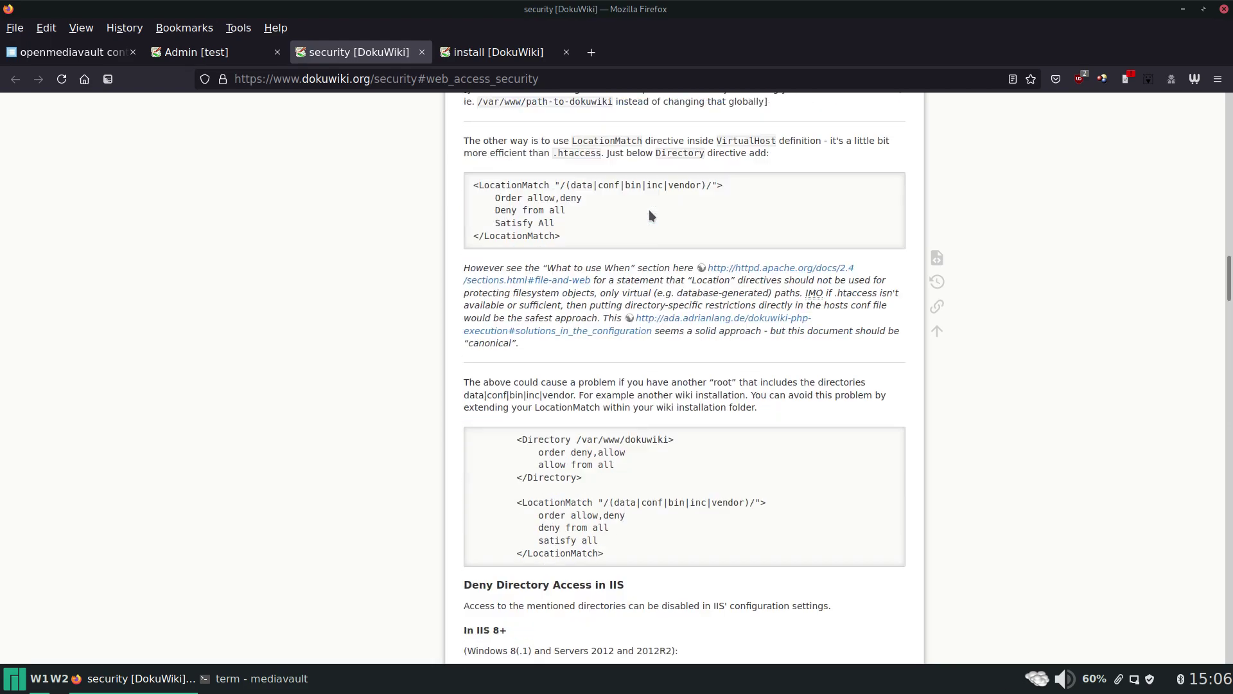
scroll(650, 211, "down", 15)
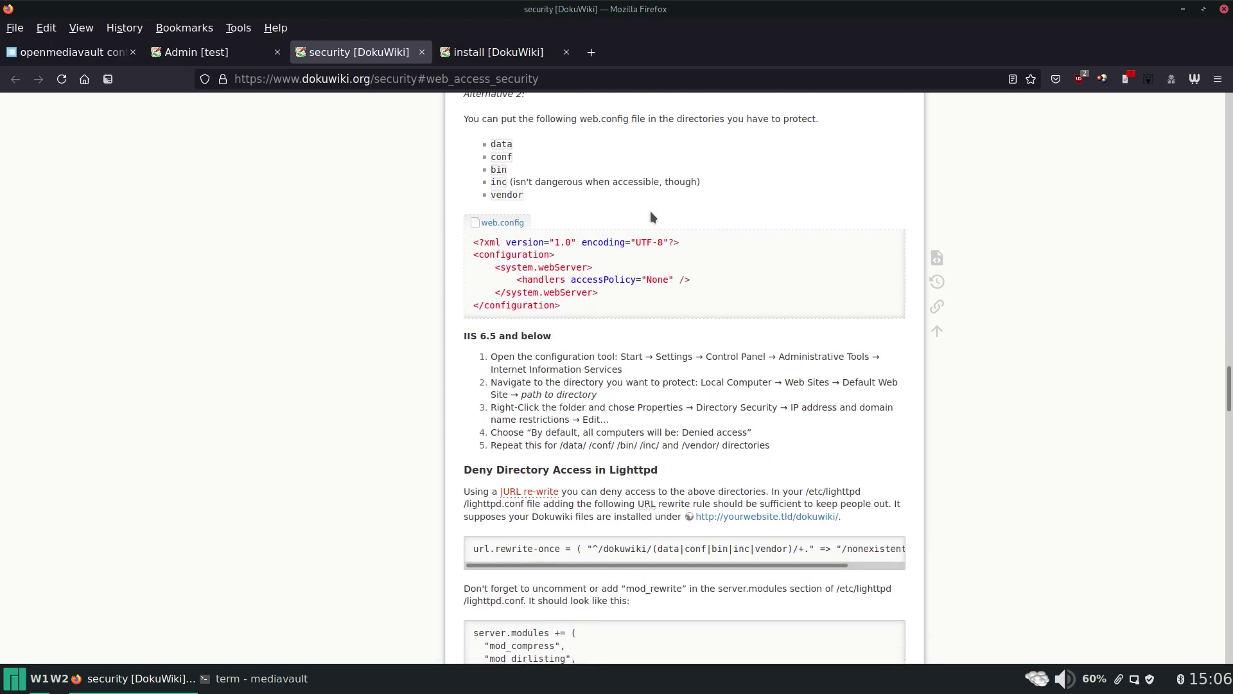
scroll(650, 210, "down", 7)
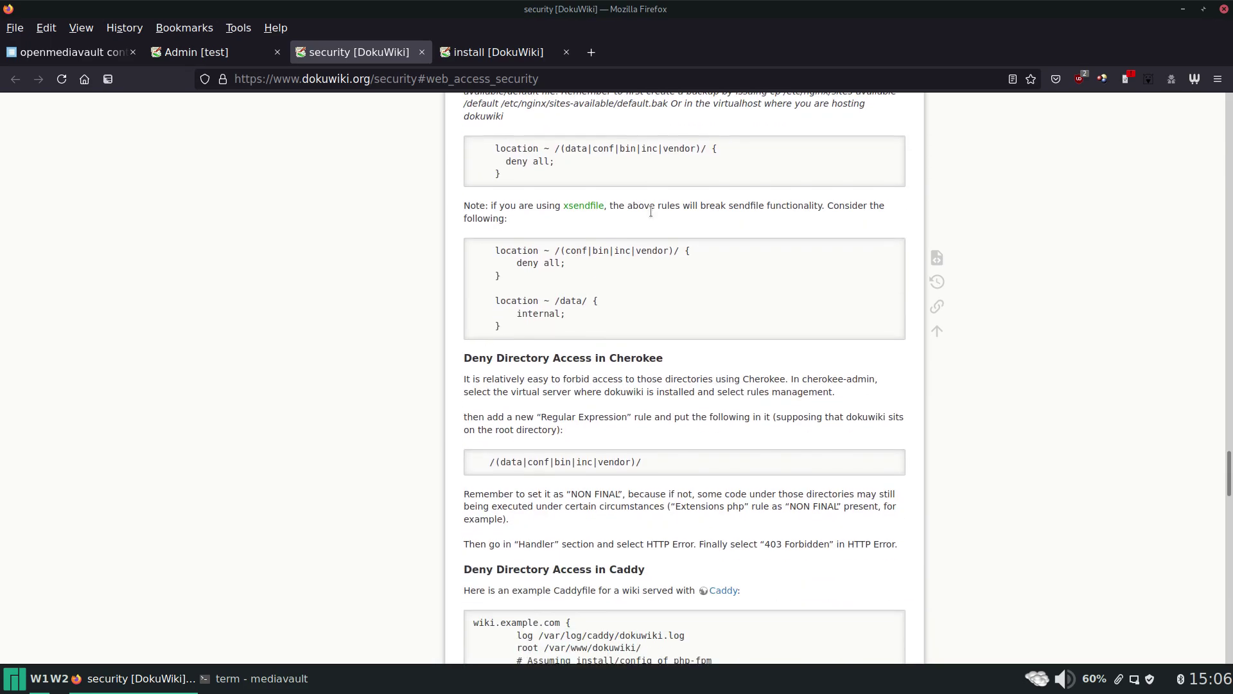
scroll(650, 210, "up", 4)
scroll(660, 246, "down", 3)
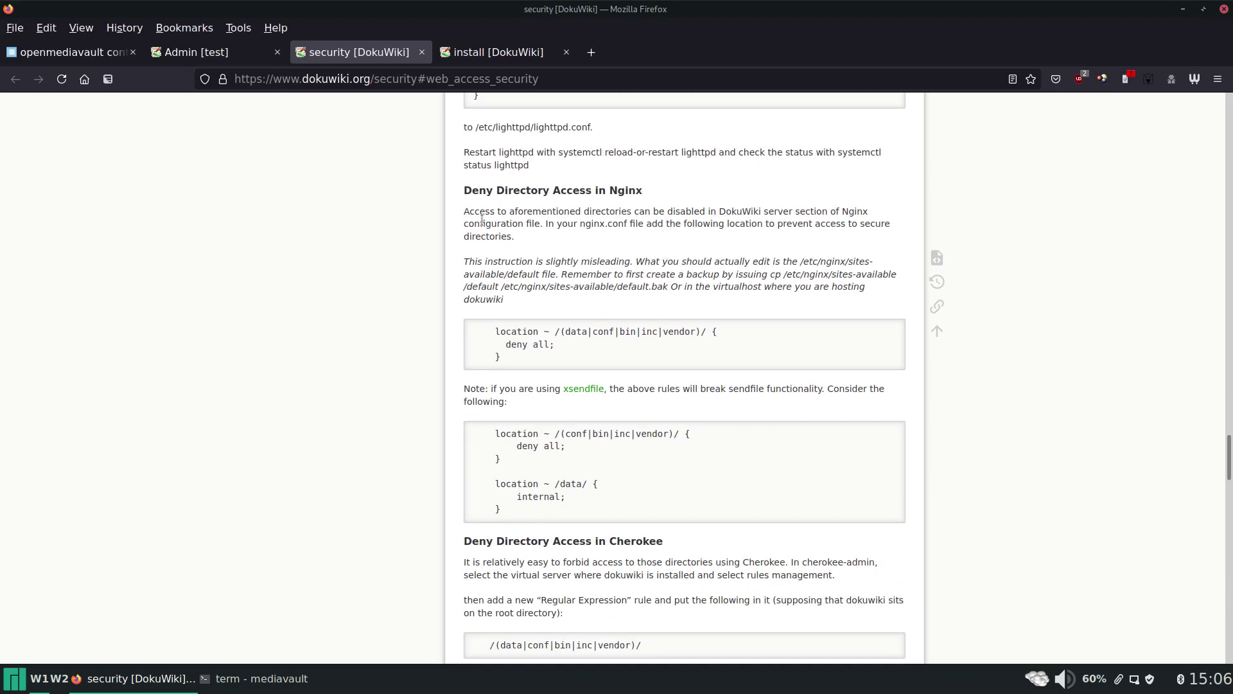
left_click_drag(519, 359, 496, 328)
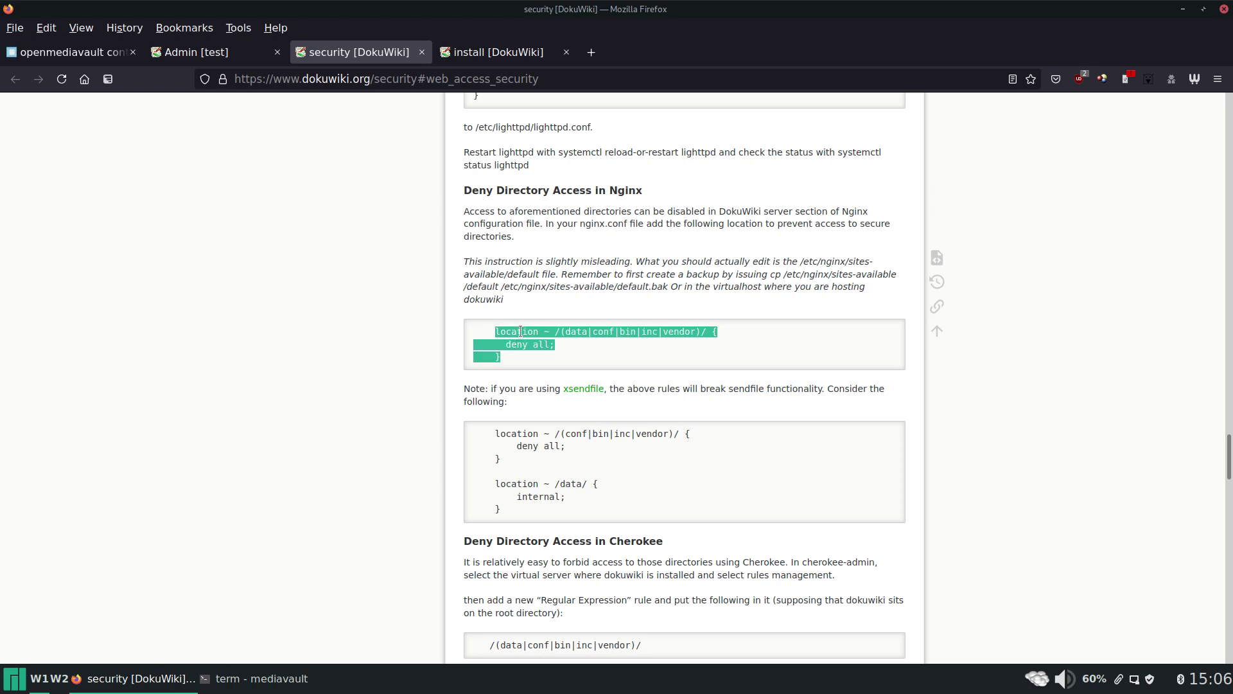
right_click(520, 332)
left_click(541, 340)
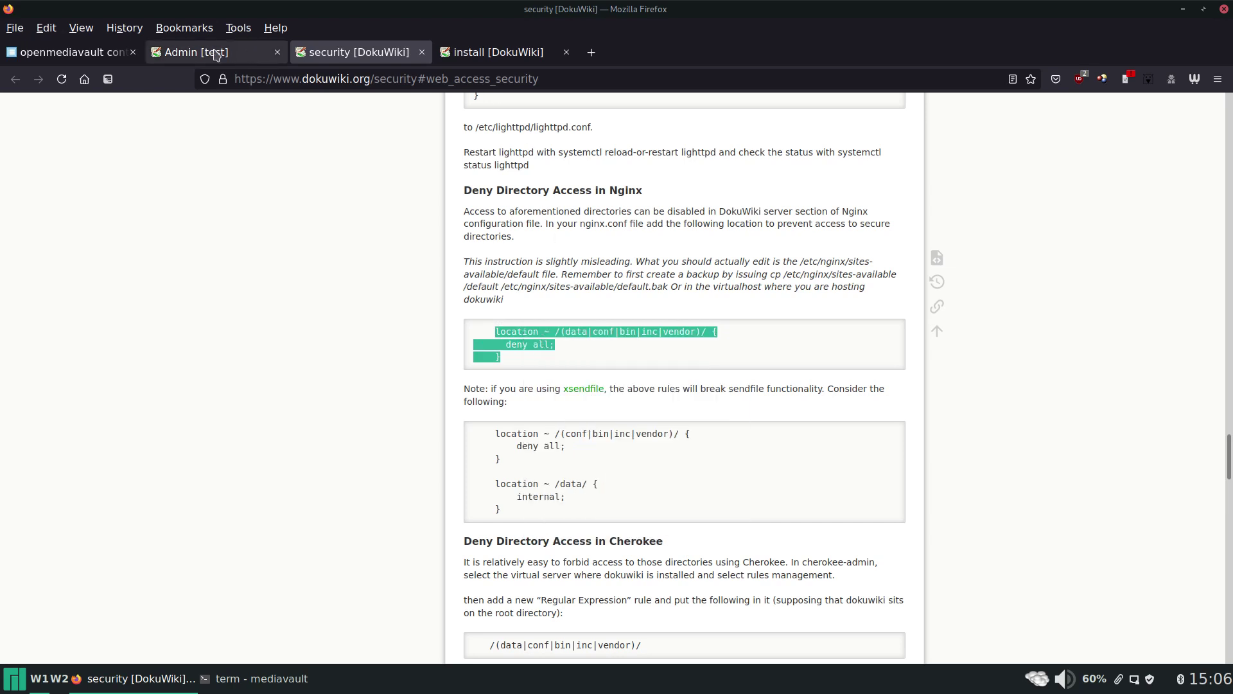
Paste the deny-all rule into the port 6446 test server's Extra options, save, and apply the changes.
left_click(93, 57)
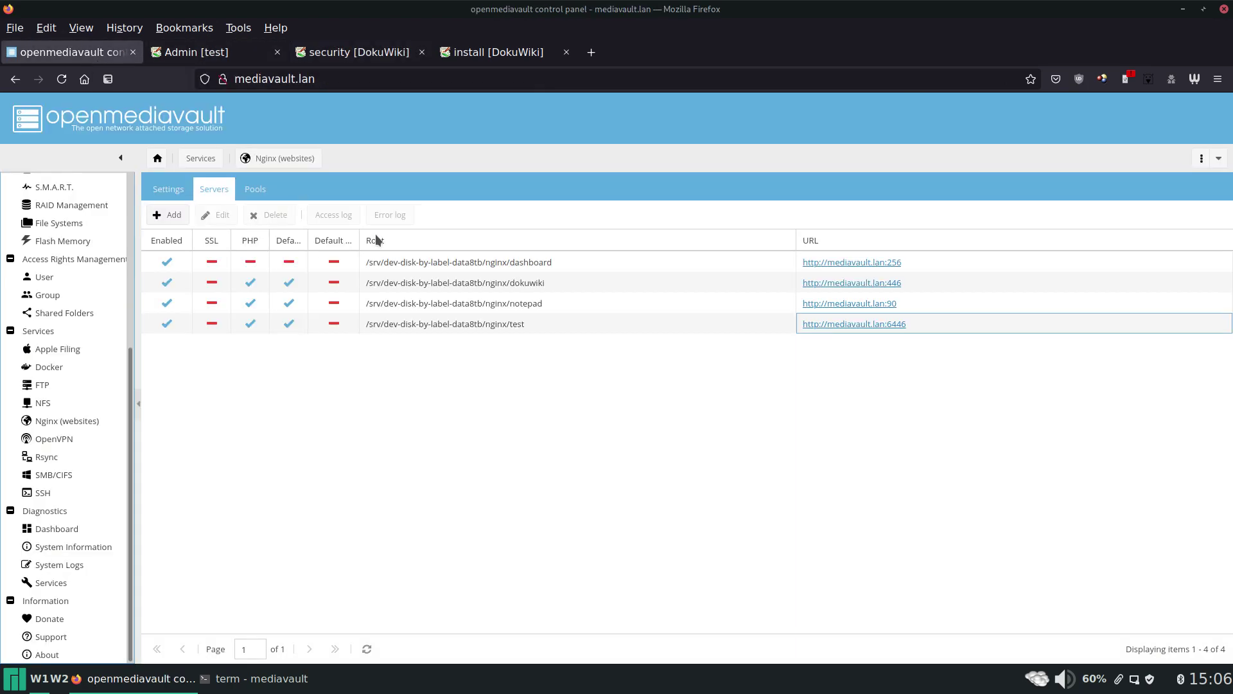
left_click(450, 325)
left_click(216, 218)
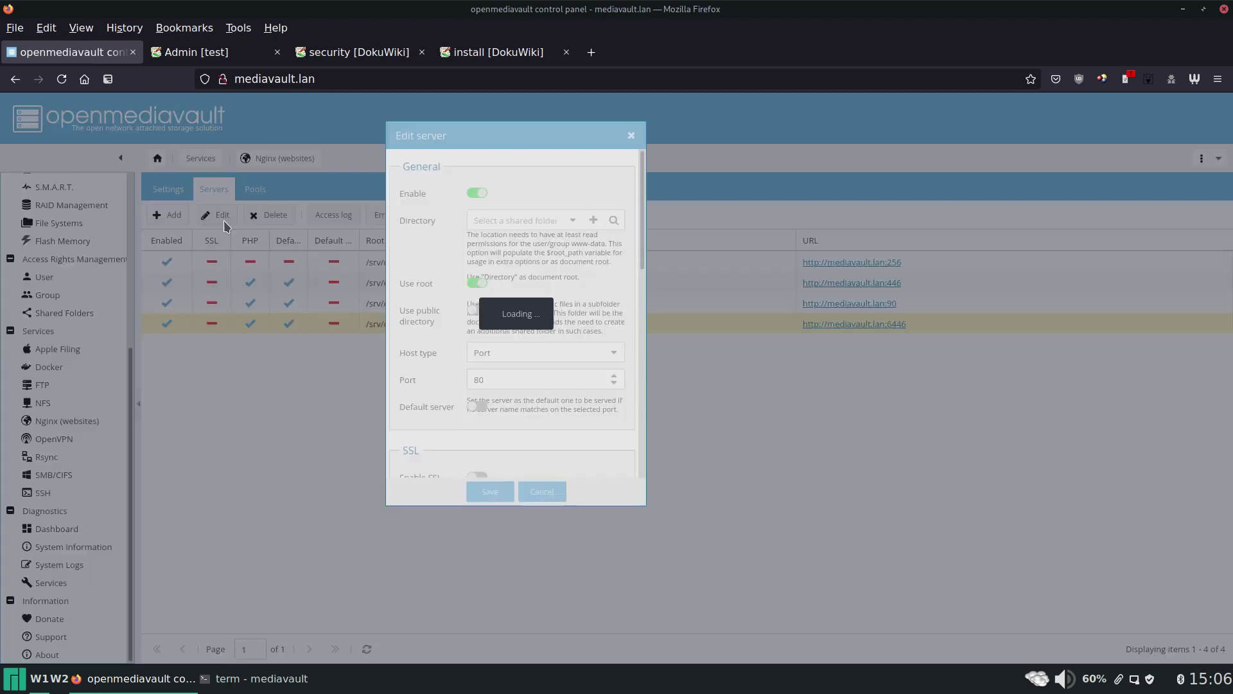
scroll(584, 284, "down", 10)
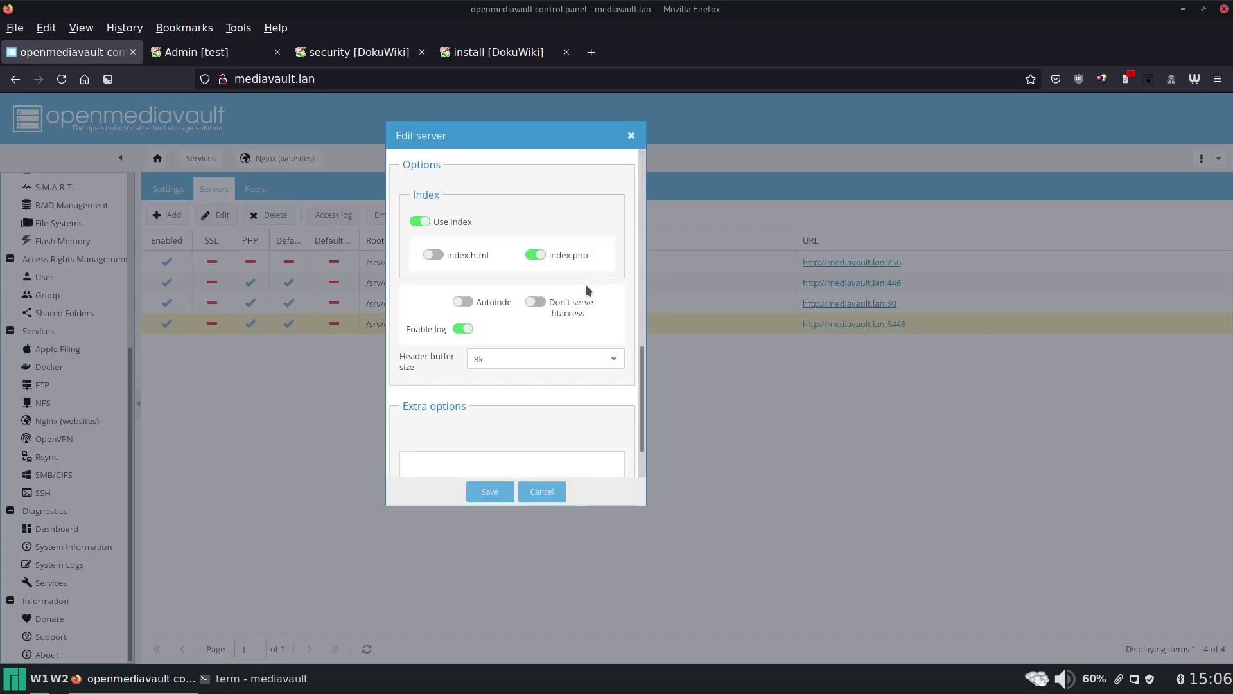
right_click(509, 404)
left_click(574, 490)
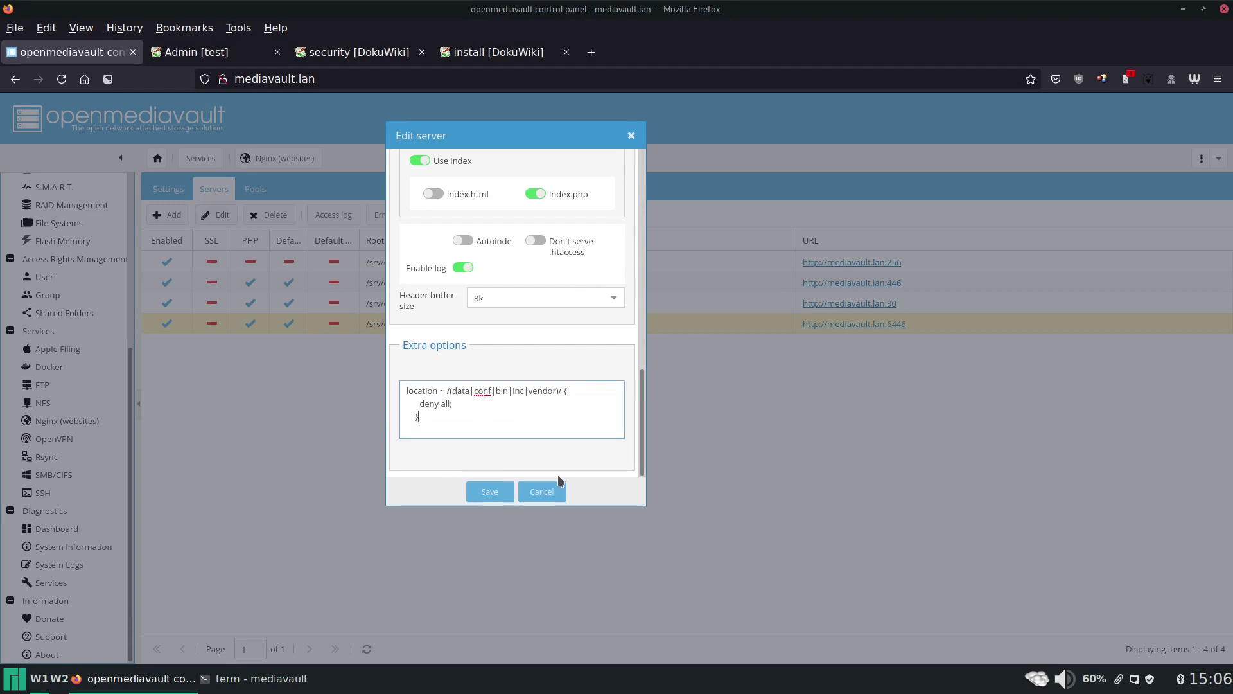
left_click(490, 492)
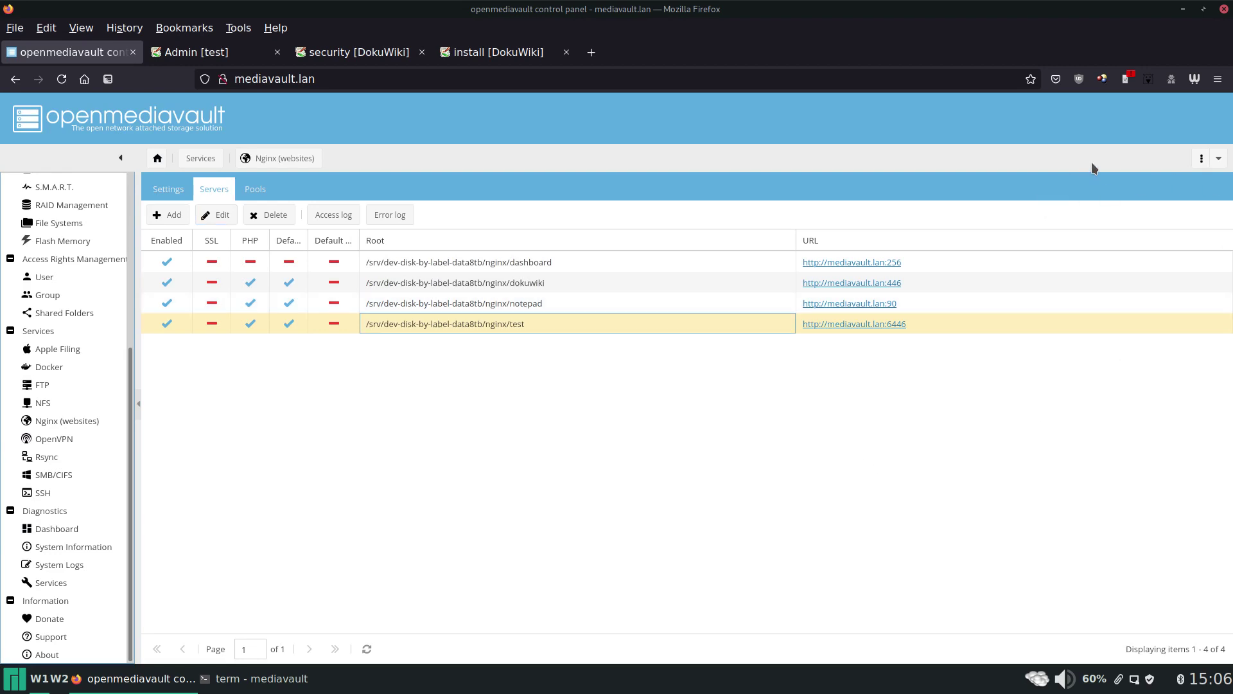
left_click(1136, 190)
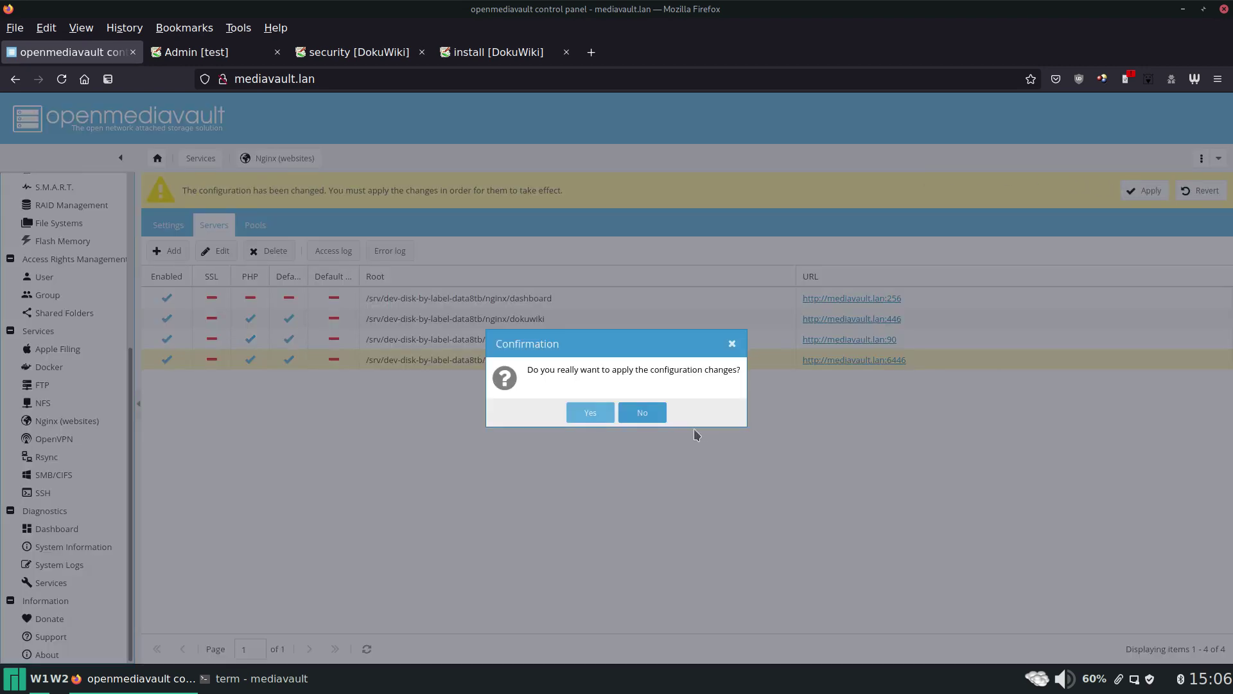
left_click(603, 414)
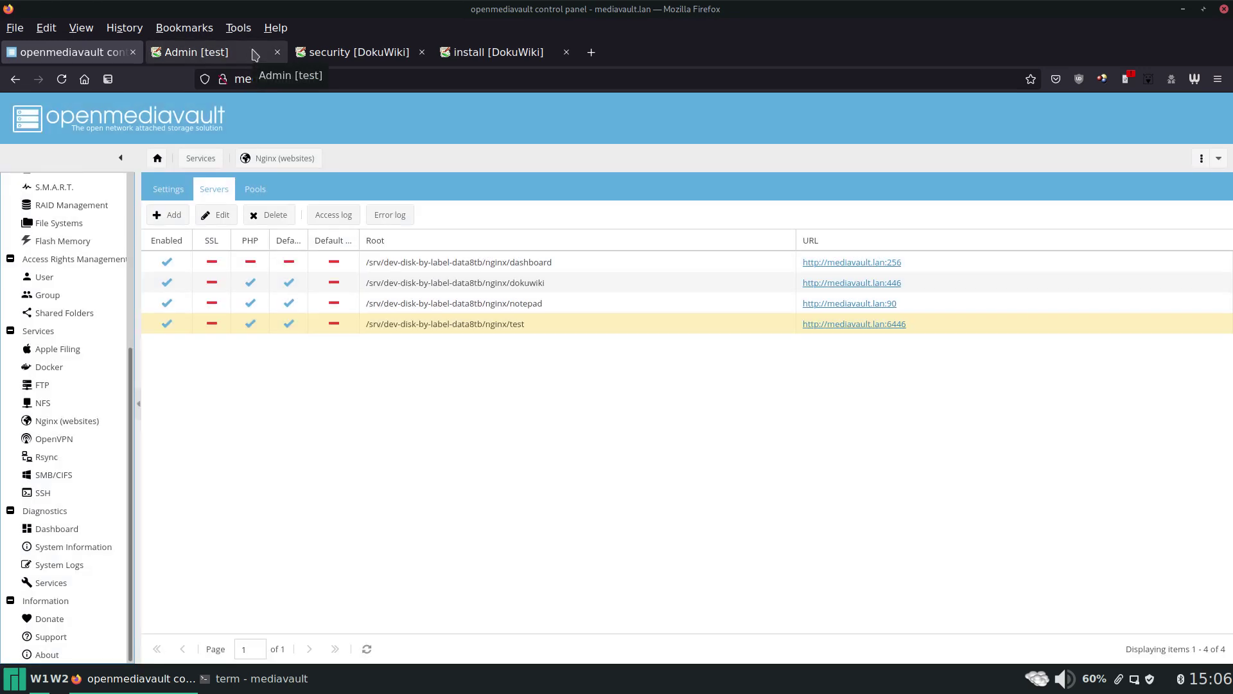
Reload the Admin [test] page to confirm the data-directory security warning is gone.
left_click(255, 55)
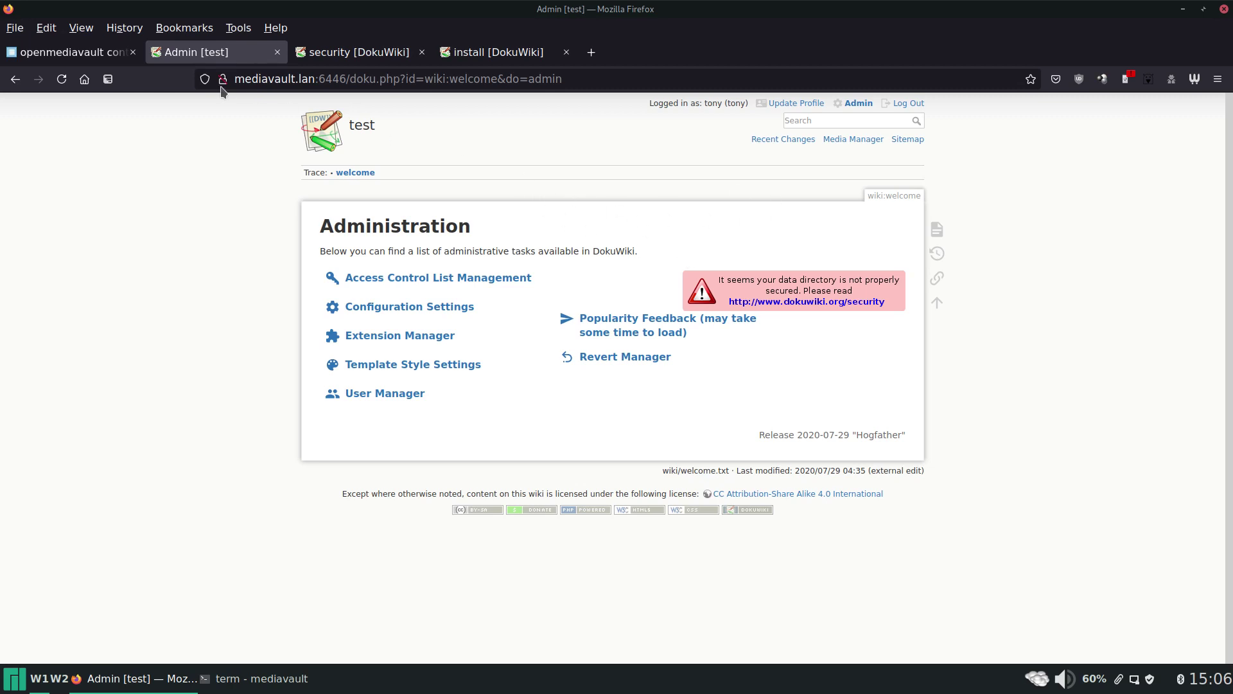
left_click(59, 82)
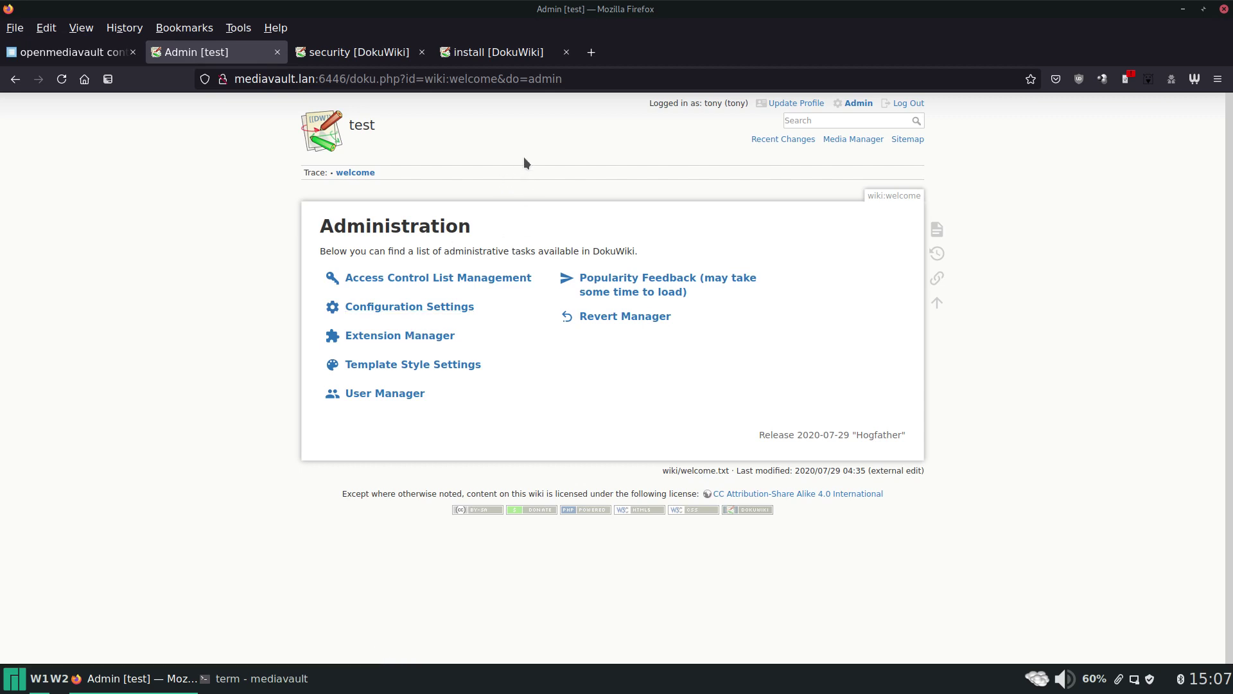
From the home dashboard in a new tab, open the personal wiki's Extension Manager.
left_click(591, 52)
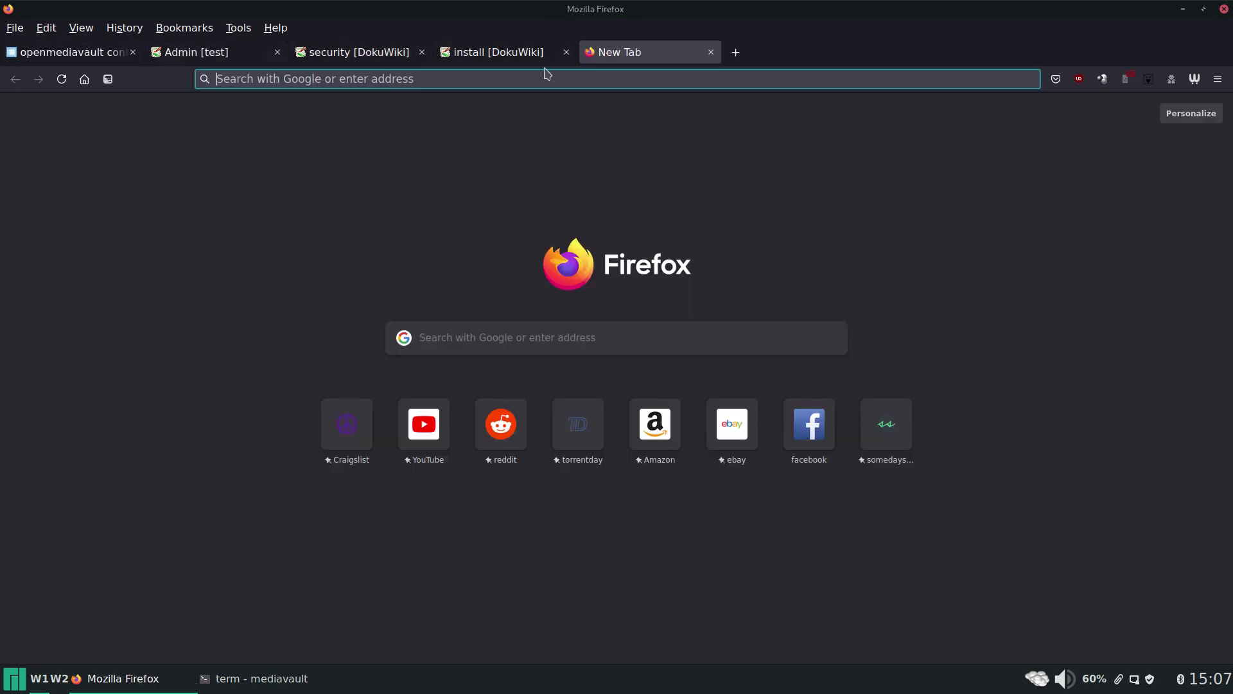
left_click(84, 78)
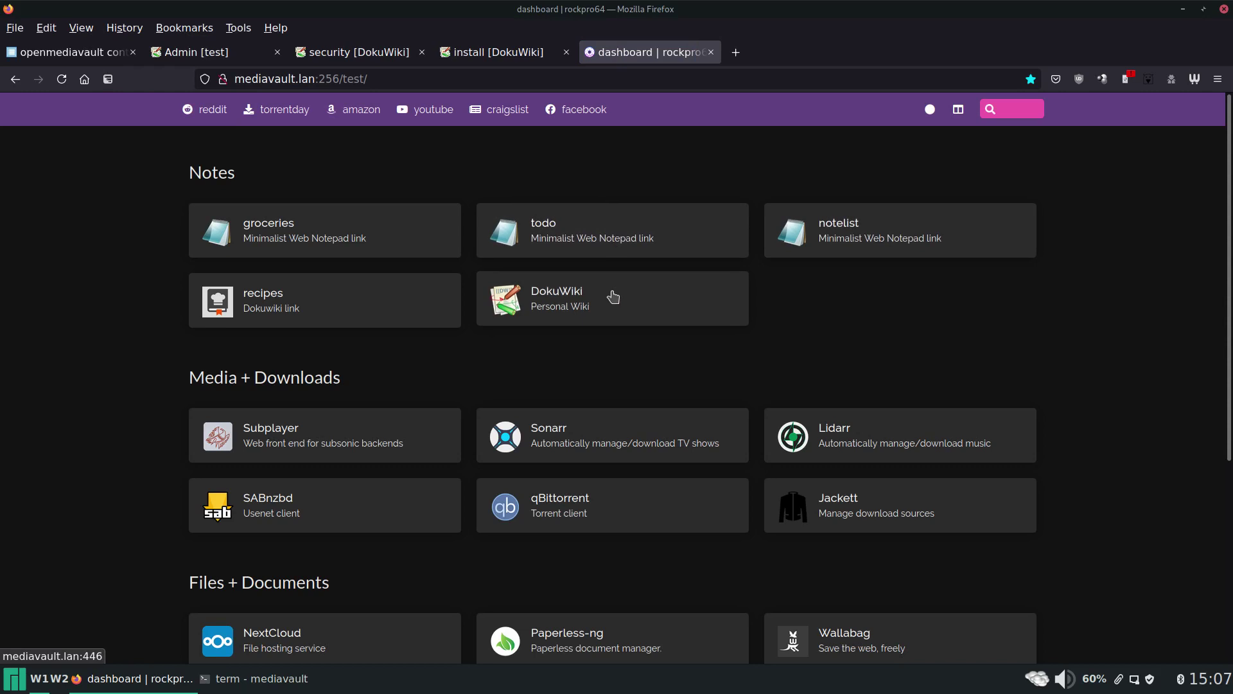
left_click(614, 297)
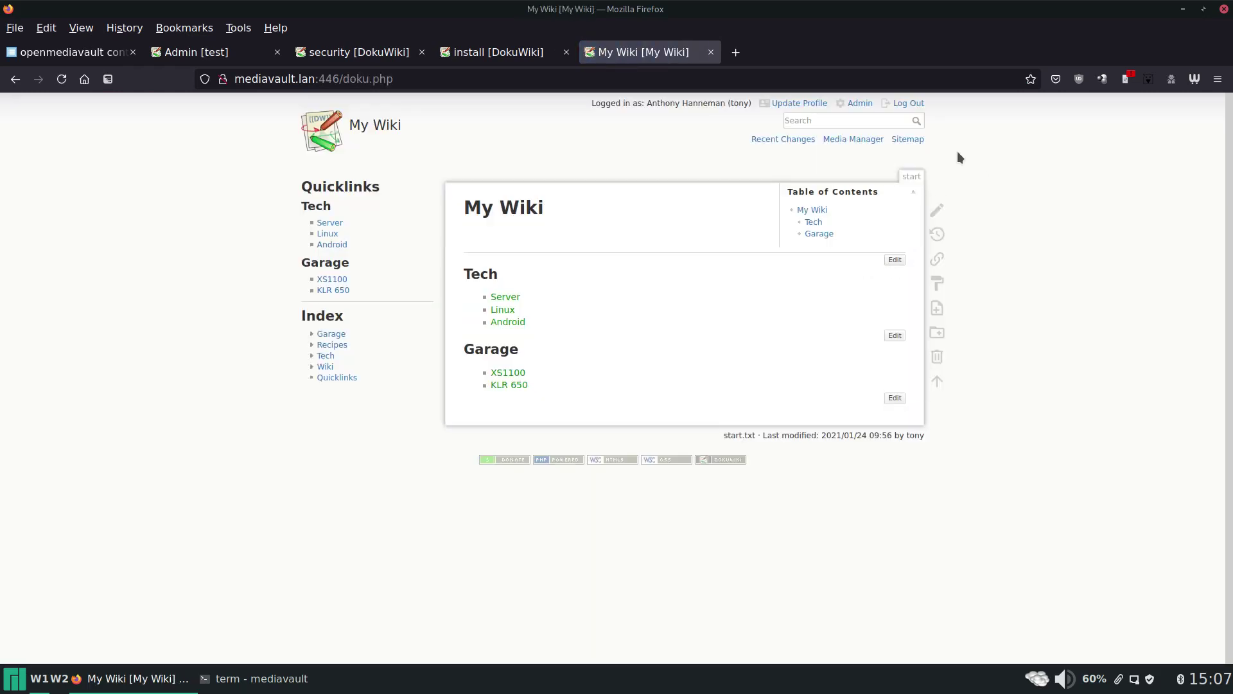
left_click(860, 104)
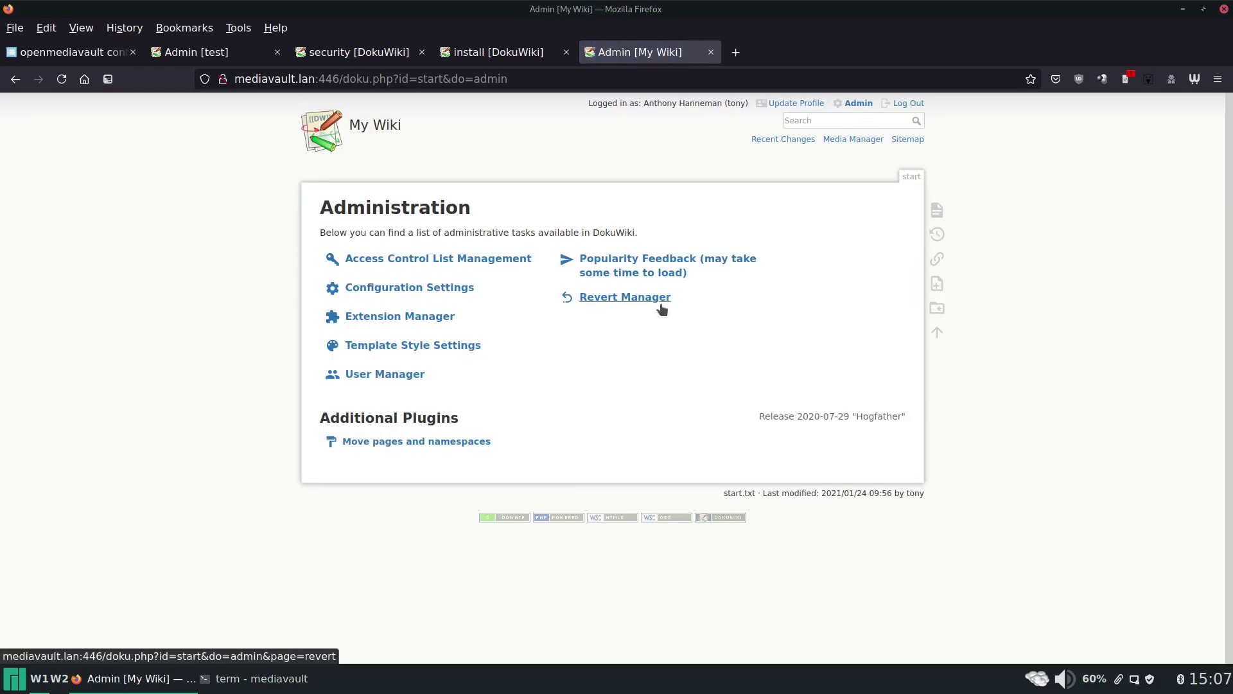
left_click(417, 317)
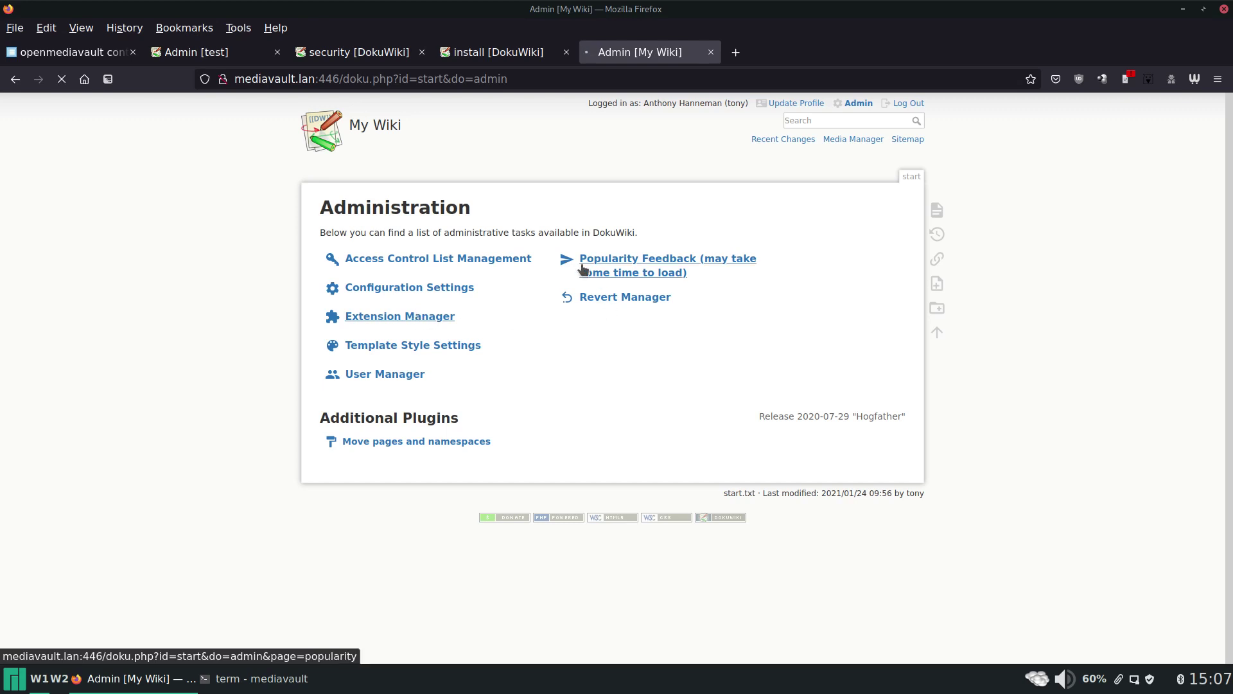
Scroll through the Installed Plugins list, looking at the dir, EditTable and Move plugins.
scroll(585, 270, "down", 2)
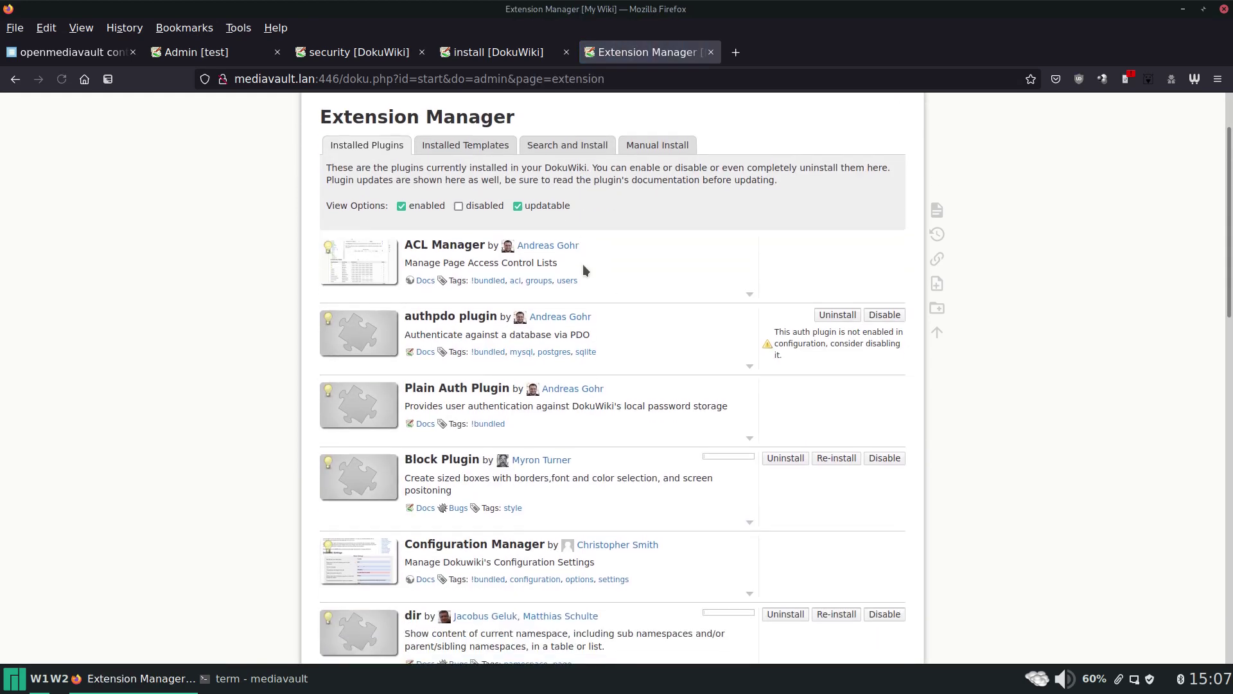
scroll(583, 264, "down", 5)
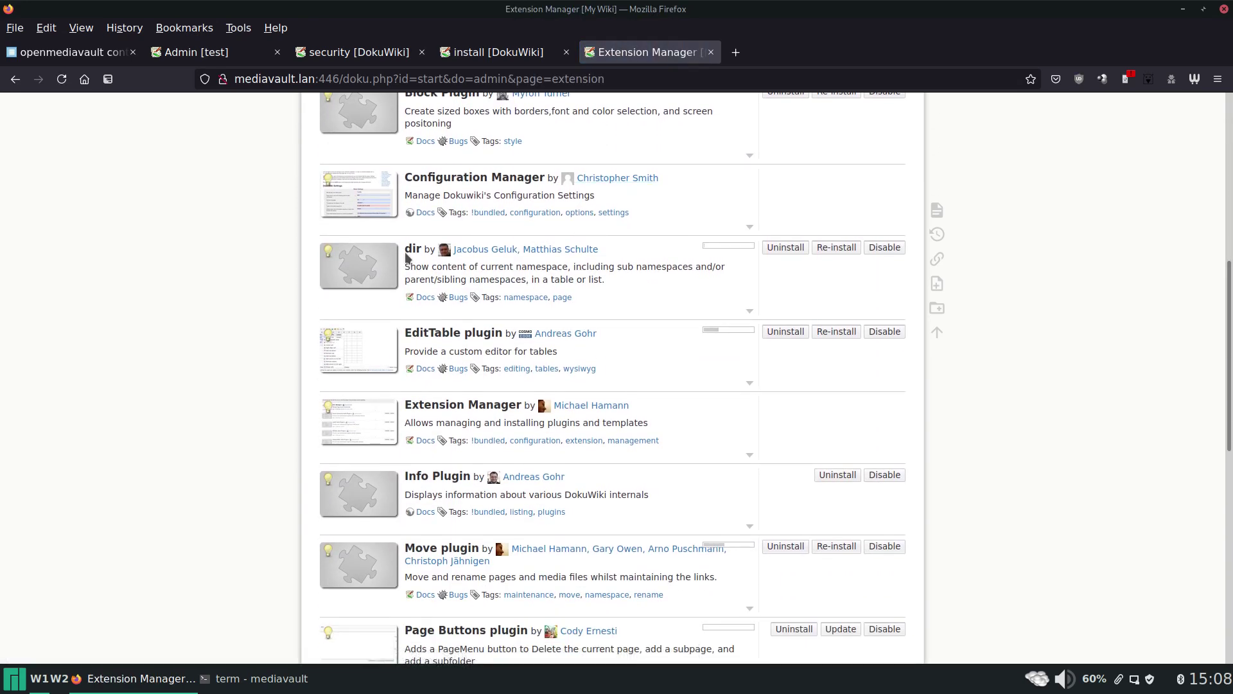
left_click_drag(404, 249, 424, 249)
left_click_drag(405, 249, 425, 247)
left_click(425, 248)
scroll(657, 279, "down", 2)
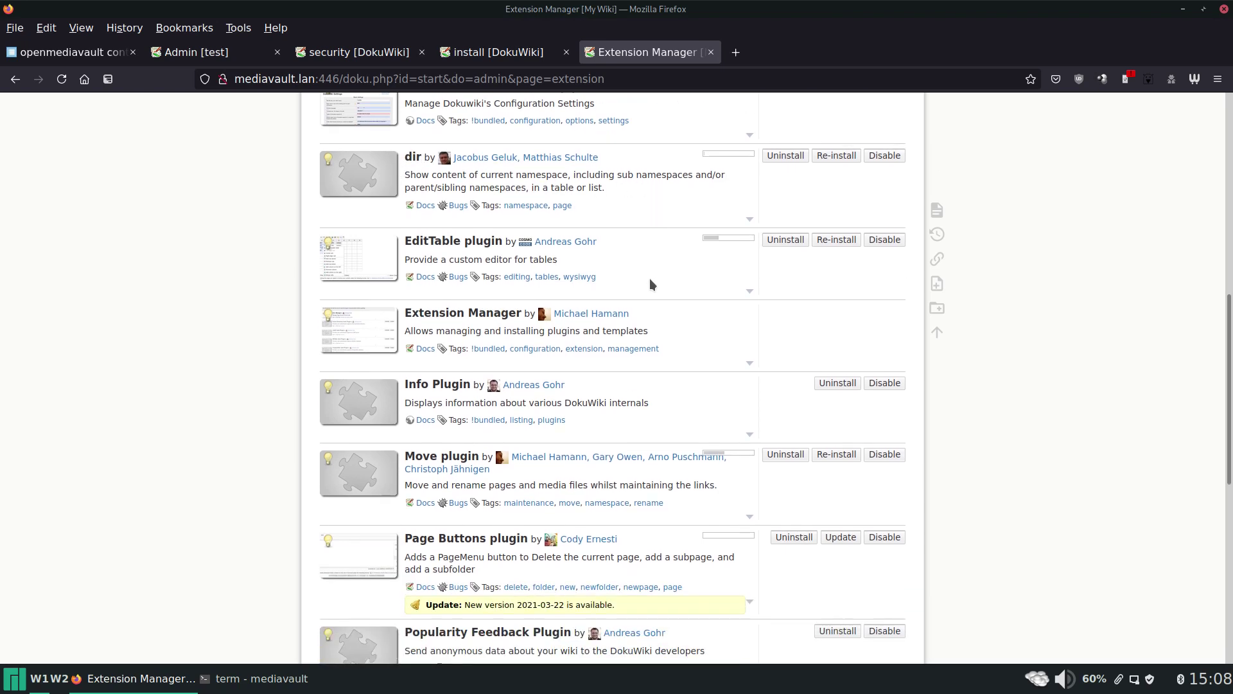
scroll(650, 283, "down", 4)
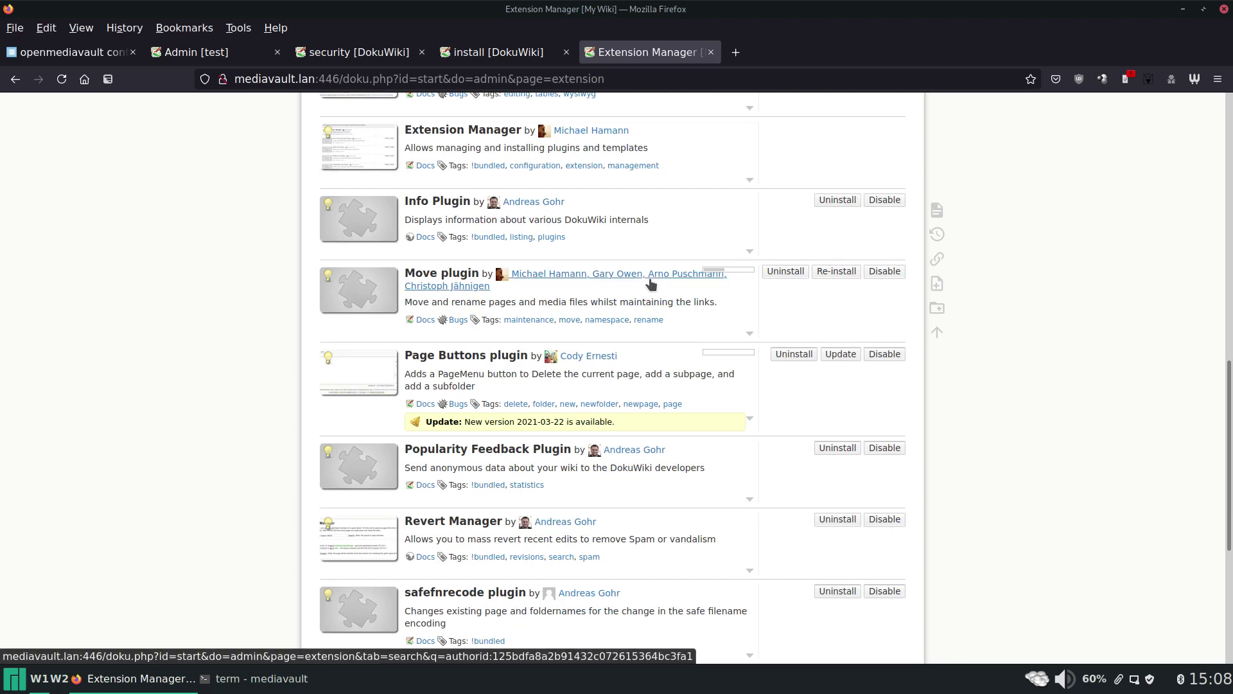
scroll(650, 283, "down", 2)
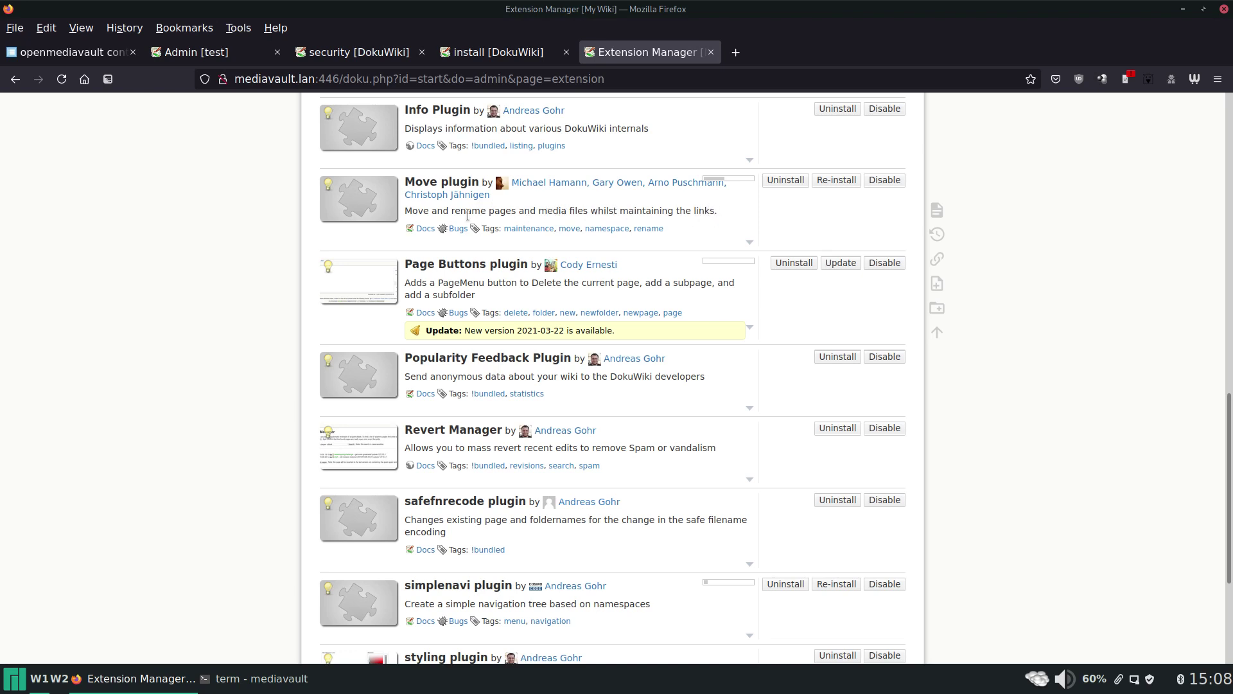
scroll(468, 215, "down", 5)
scroll(422, 178, "up", 3)
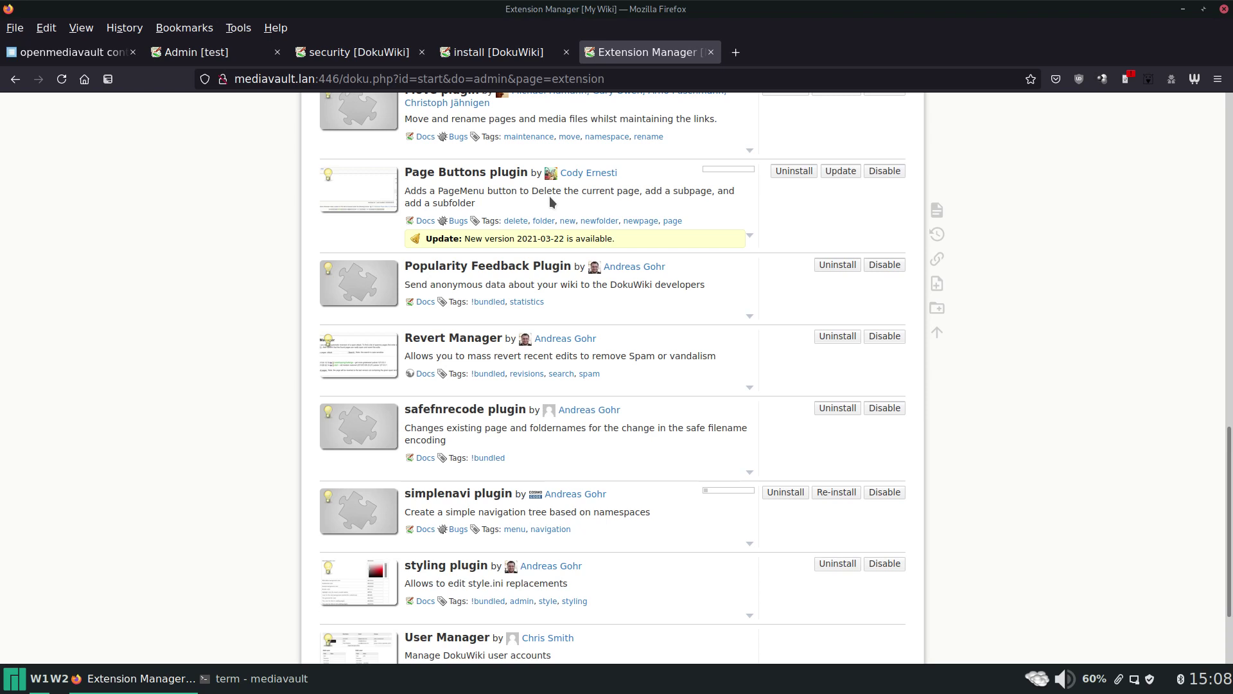
scroll(550, 195, "up", 3)
scroll(507, 276, "up", 9)
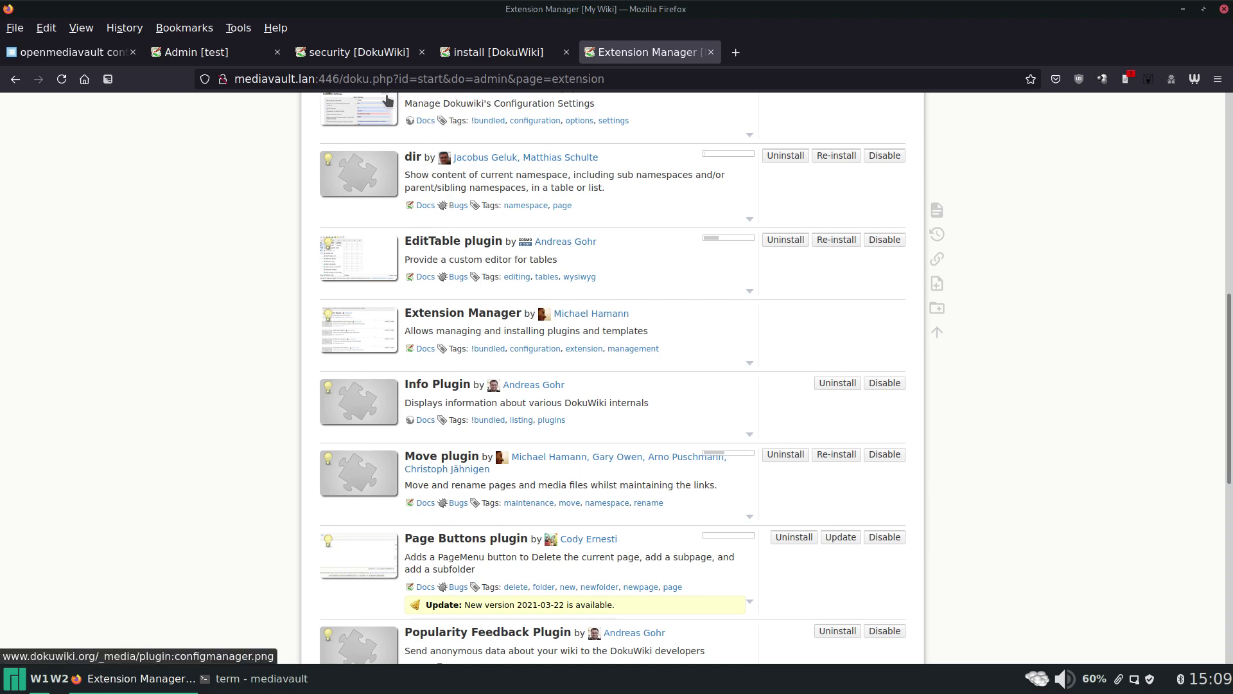
Open the personal DokuWiki from the home dashboard in a new tab.
left_click(232, 57)
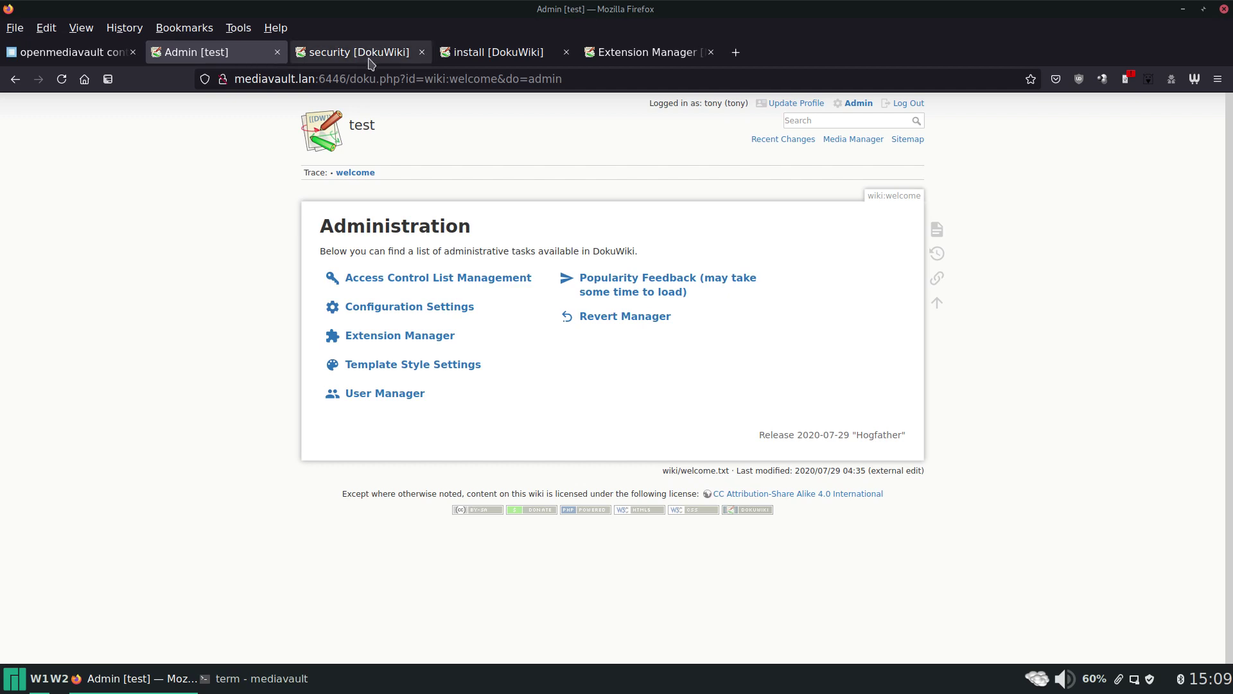
left_click(457, 59)
left_click(358, 54)
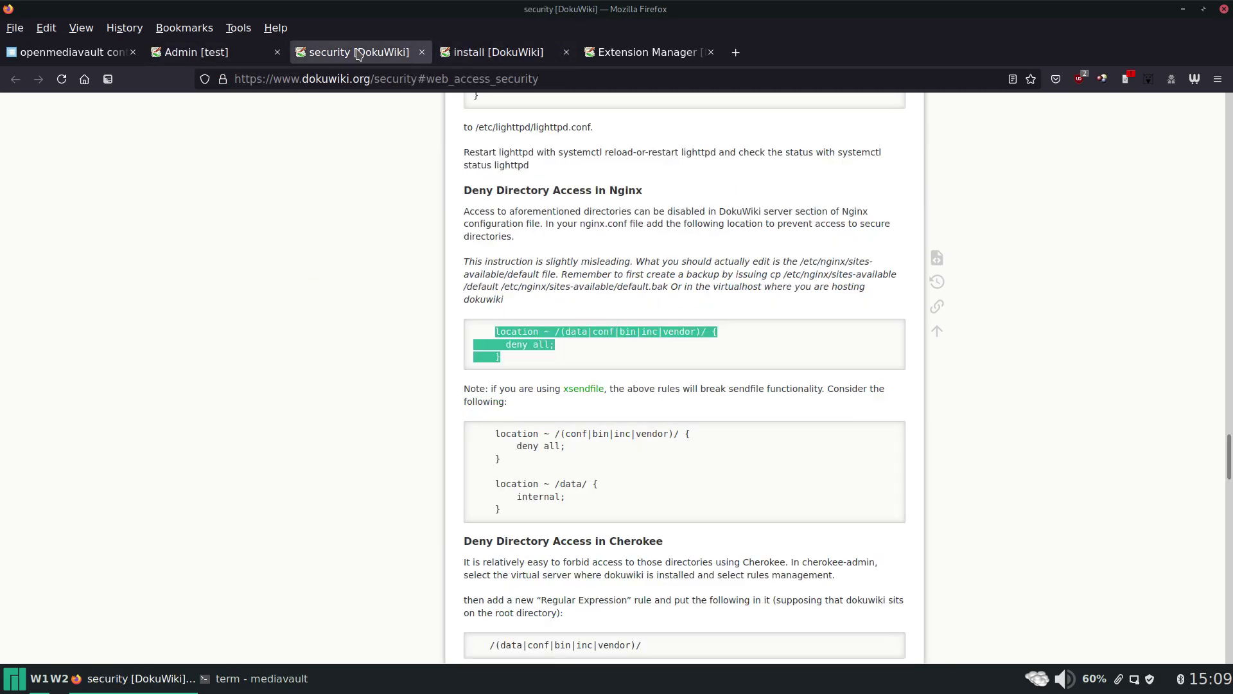
middle_click(84, 79)
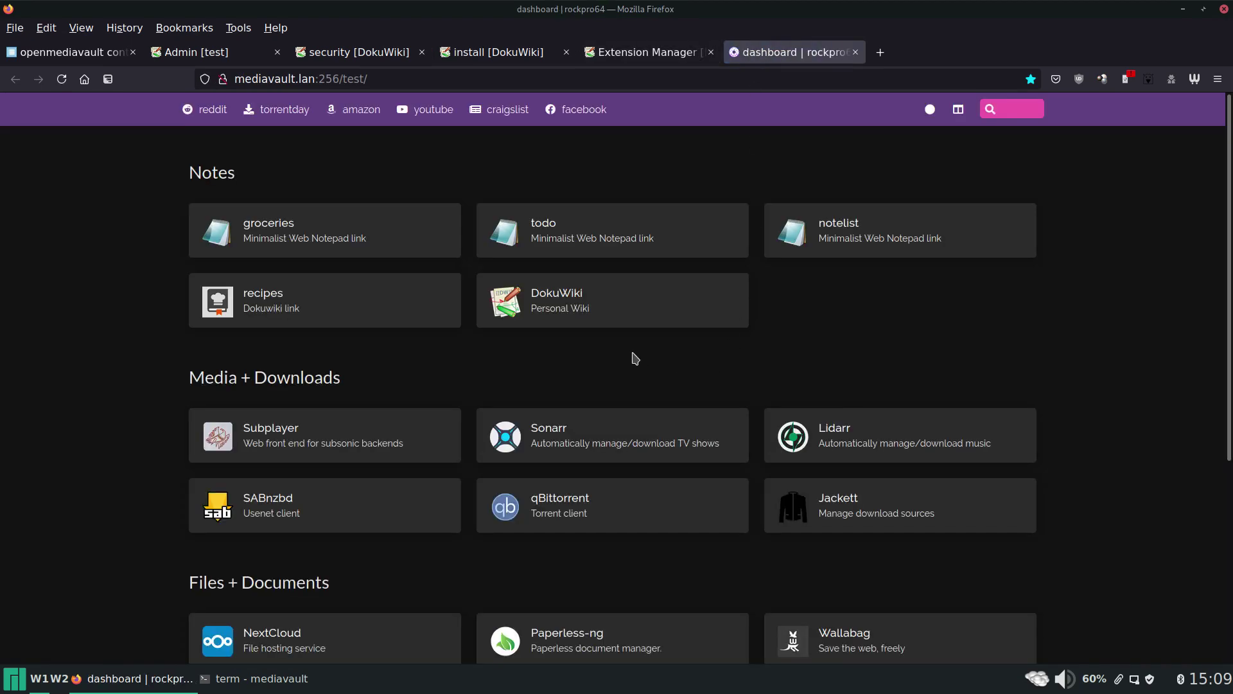
left_click(610, 312)
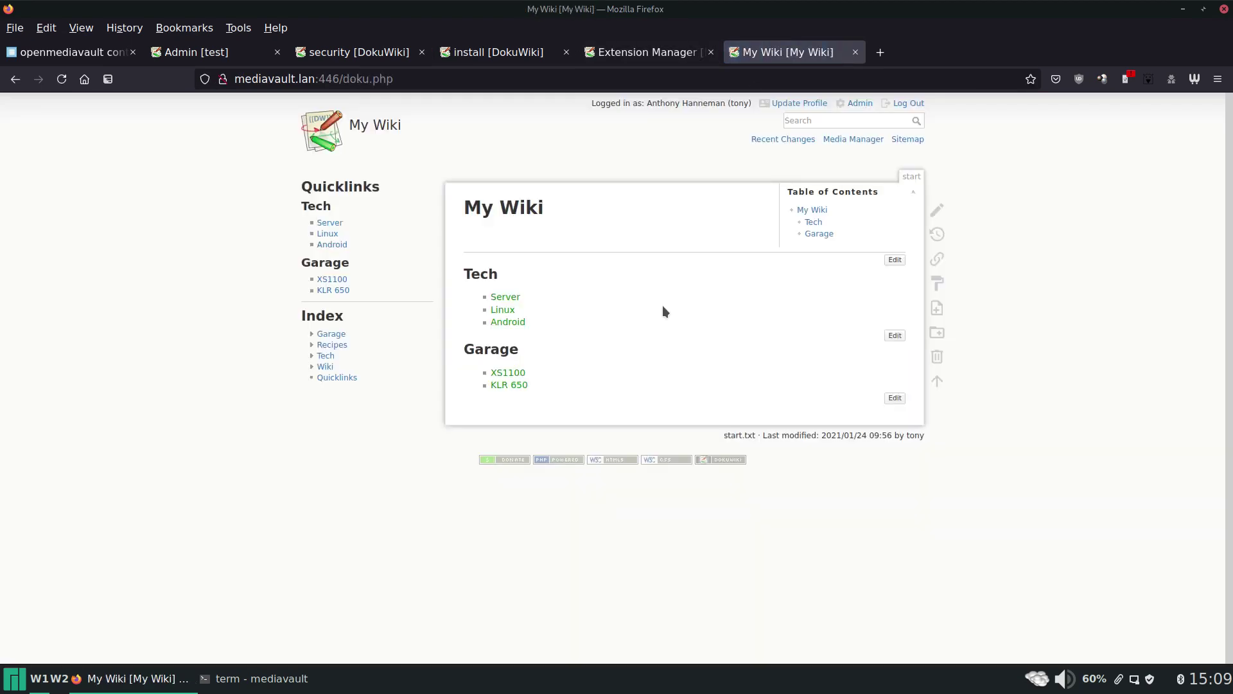
Browse Recipes, XS1100 and KLR 650 service records, ending on the Tech › Server page.
left_click(326, 346)
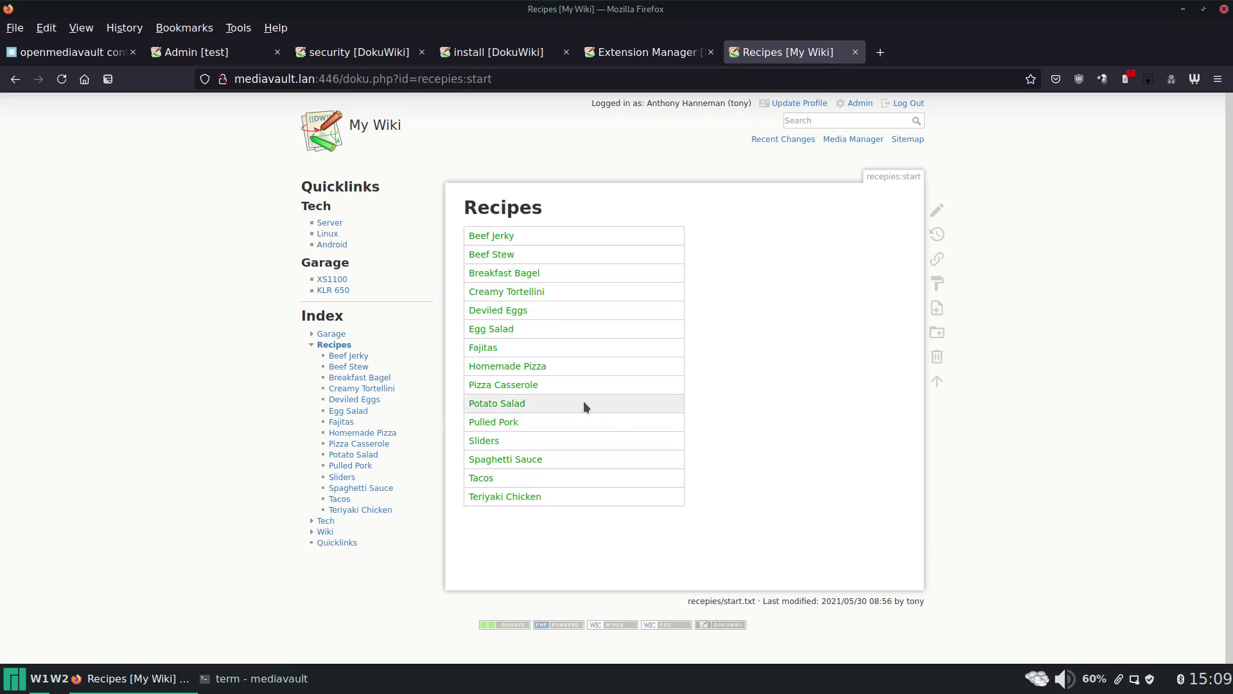
left_click(329, 281)
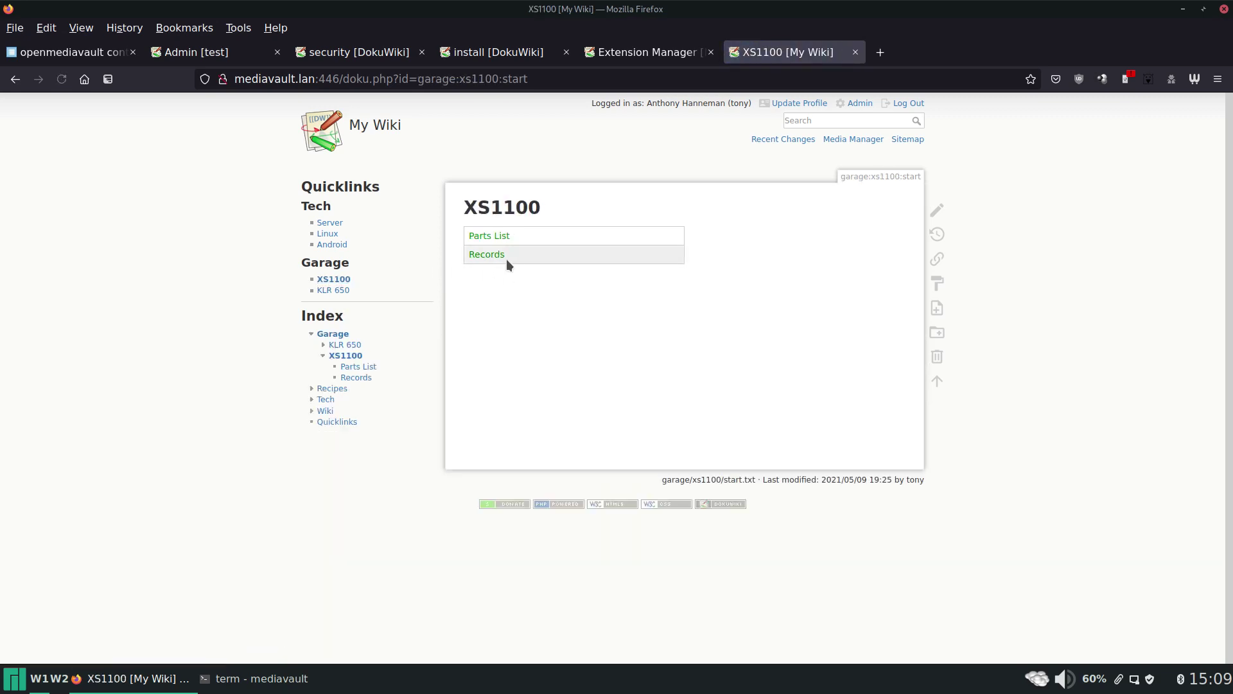
left_click(486, 256)
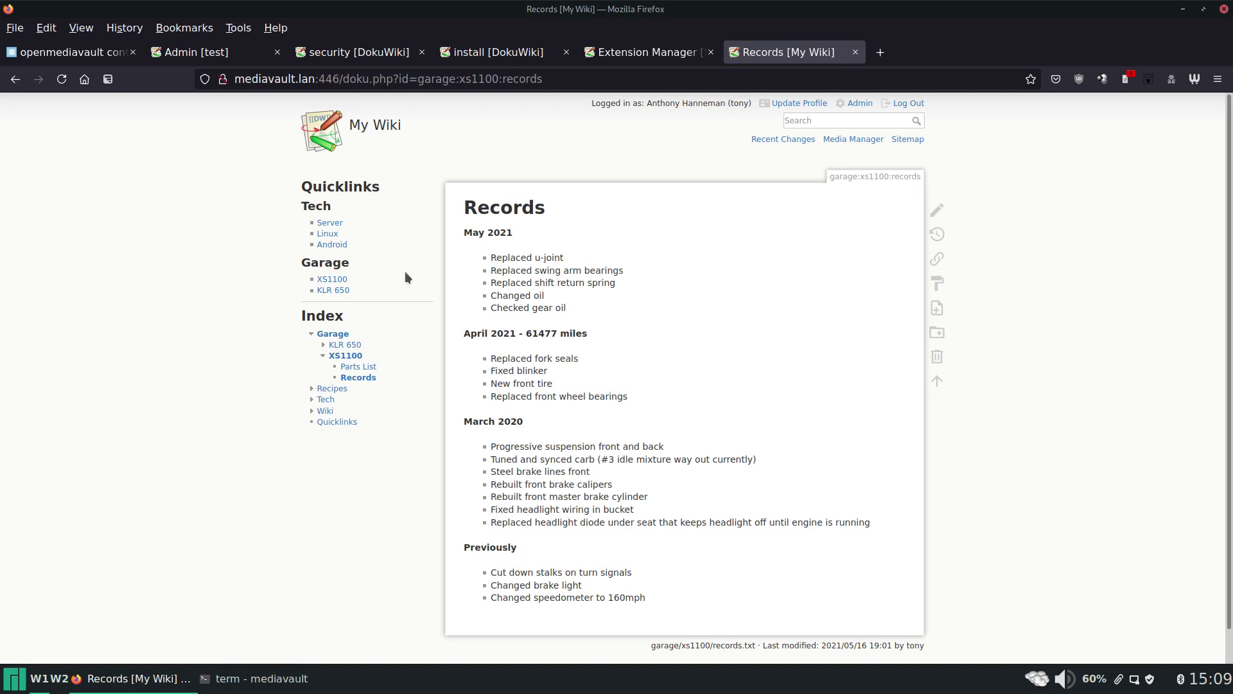
left_click(340, 293)
left_click(486, 239)
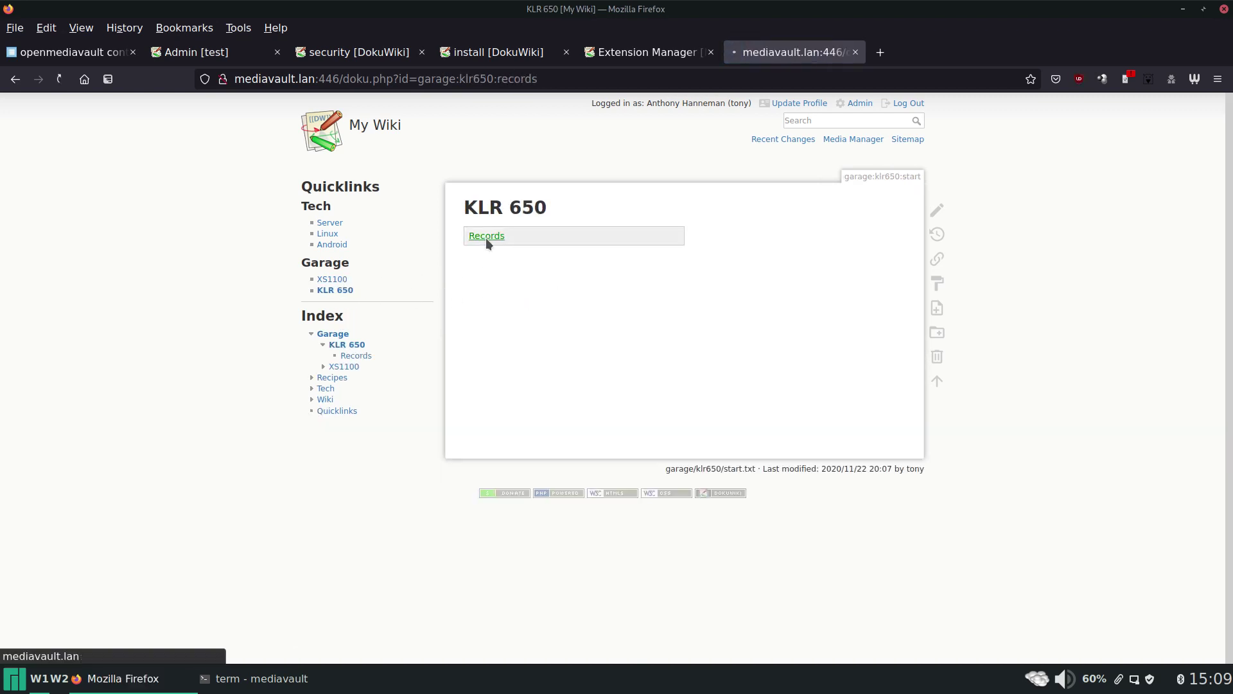
left_click(331, 224)
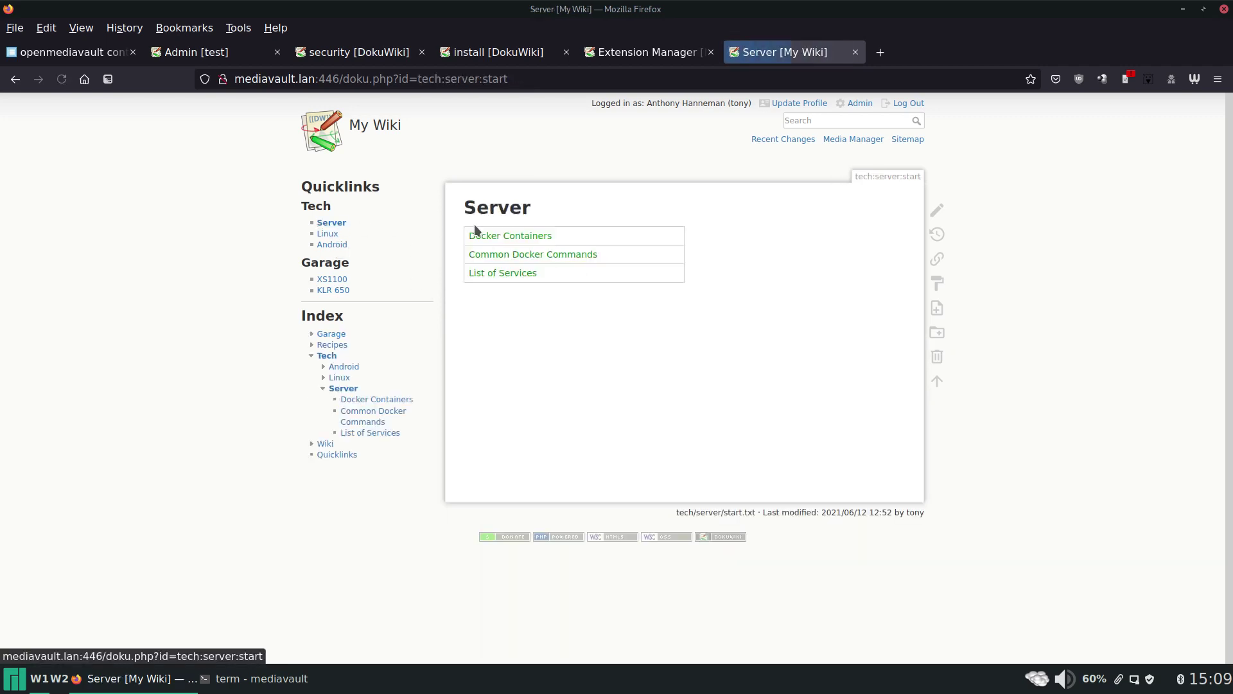
Read through the Docker Containers notes page.
left_click(557, 239)
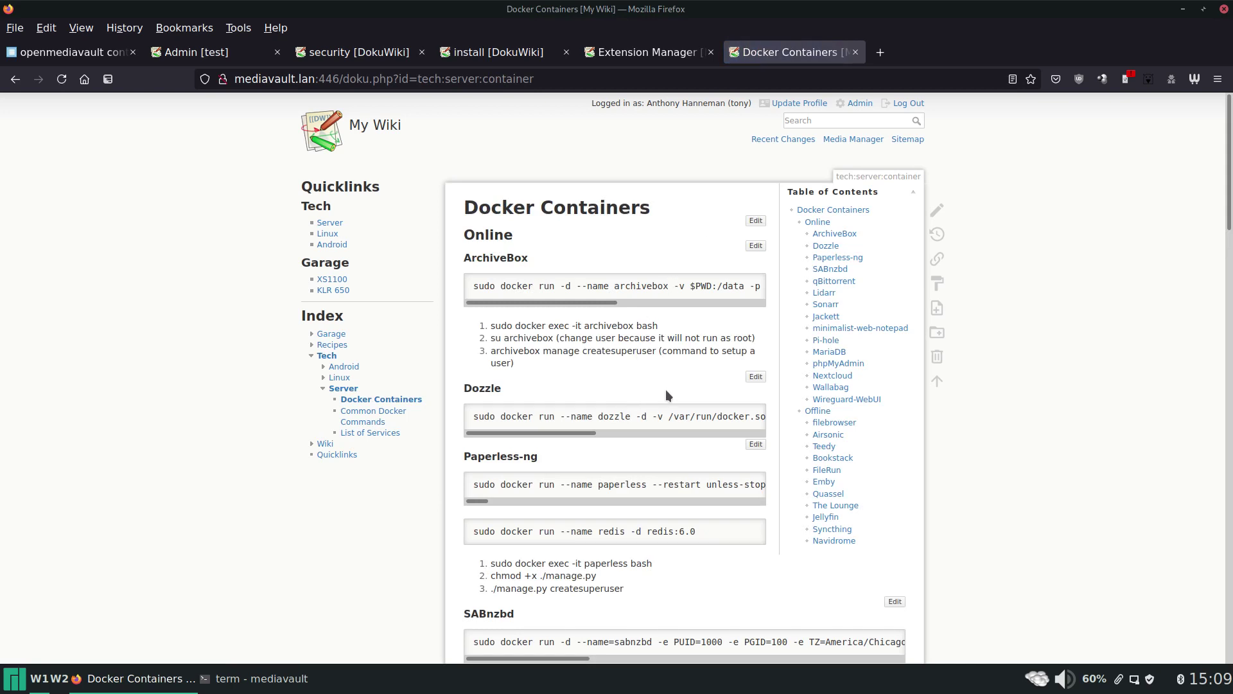
scroll(665, 390, "down", 3)
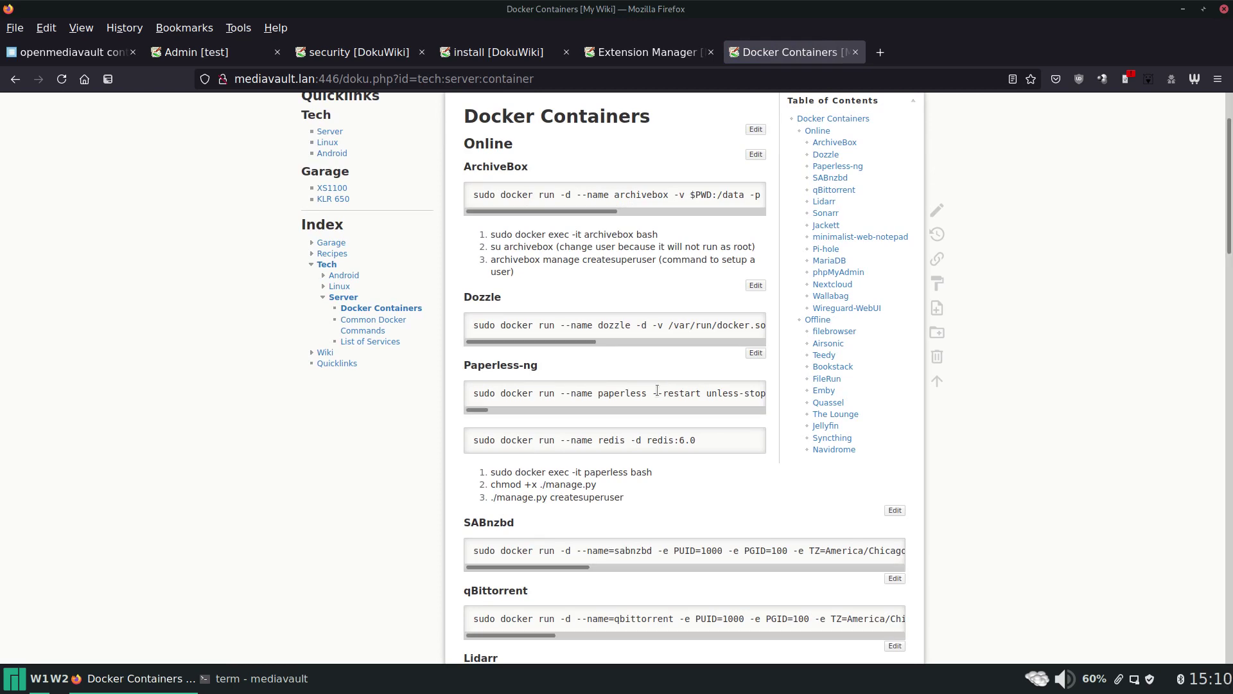
scroll(657, 390, "up", 3)
Go to Android › Redmi Note 8 and scroll through its Install Steps, App Info and Issues.
left_click(339, 244)
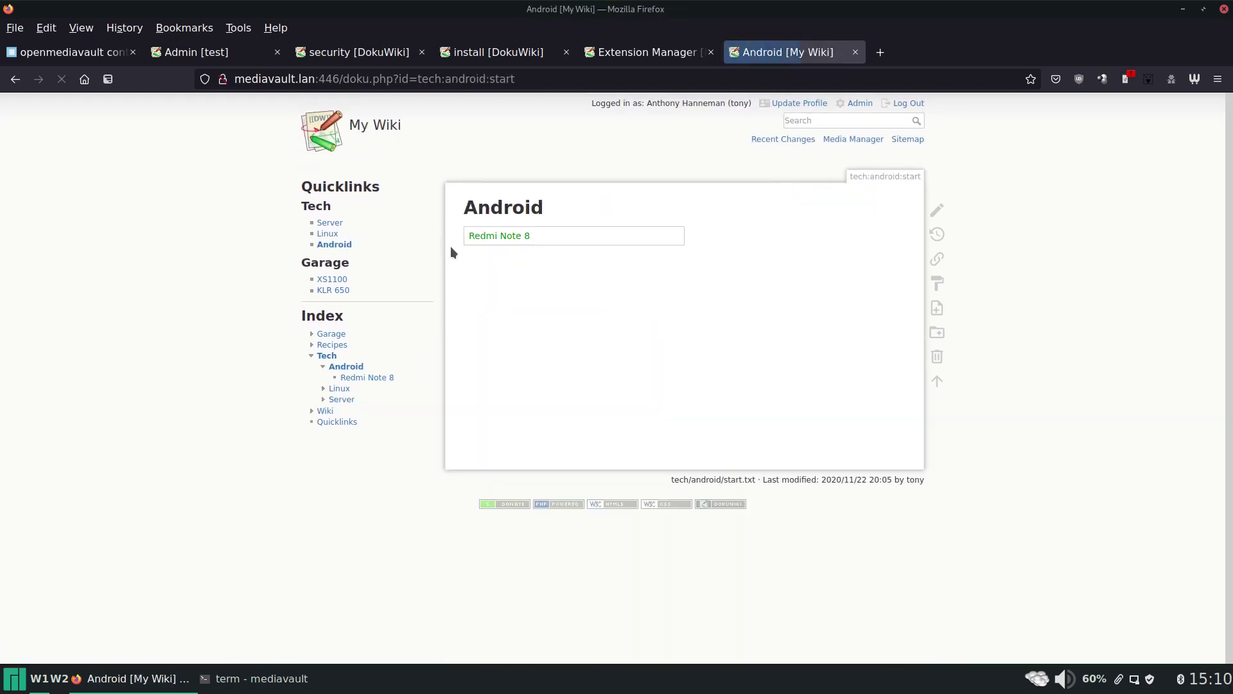
left_click(524, 238)
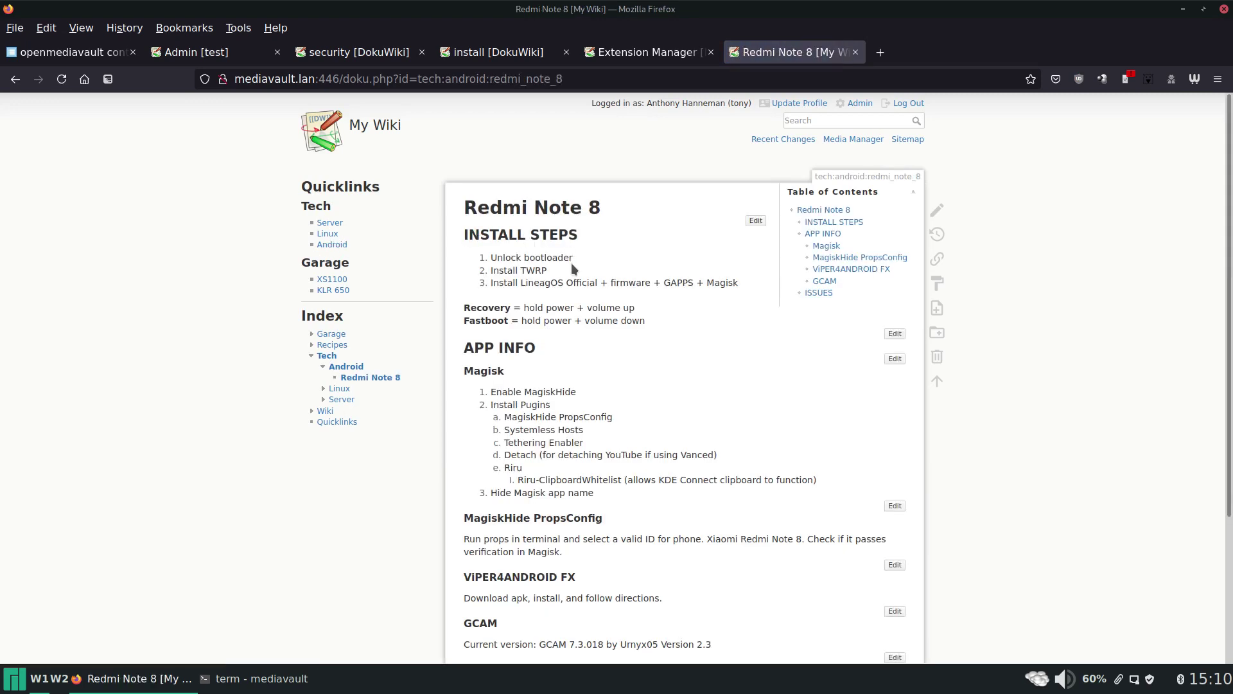
scroll(626, 329, "down", 3)
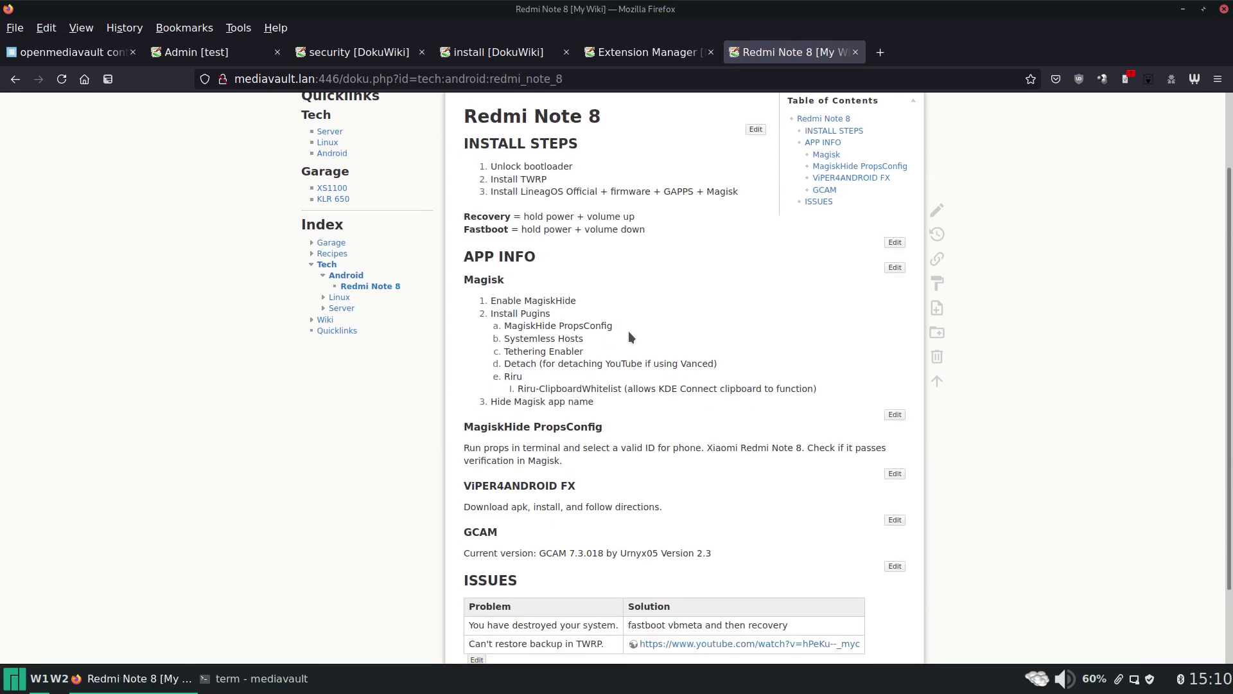
scroll(629, 329, "down", 3)
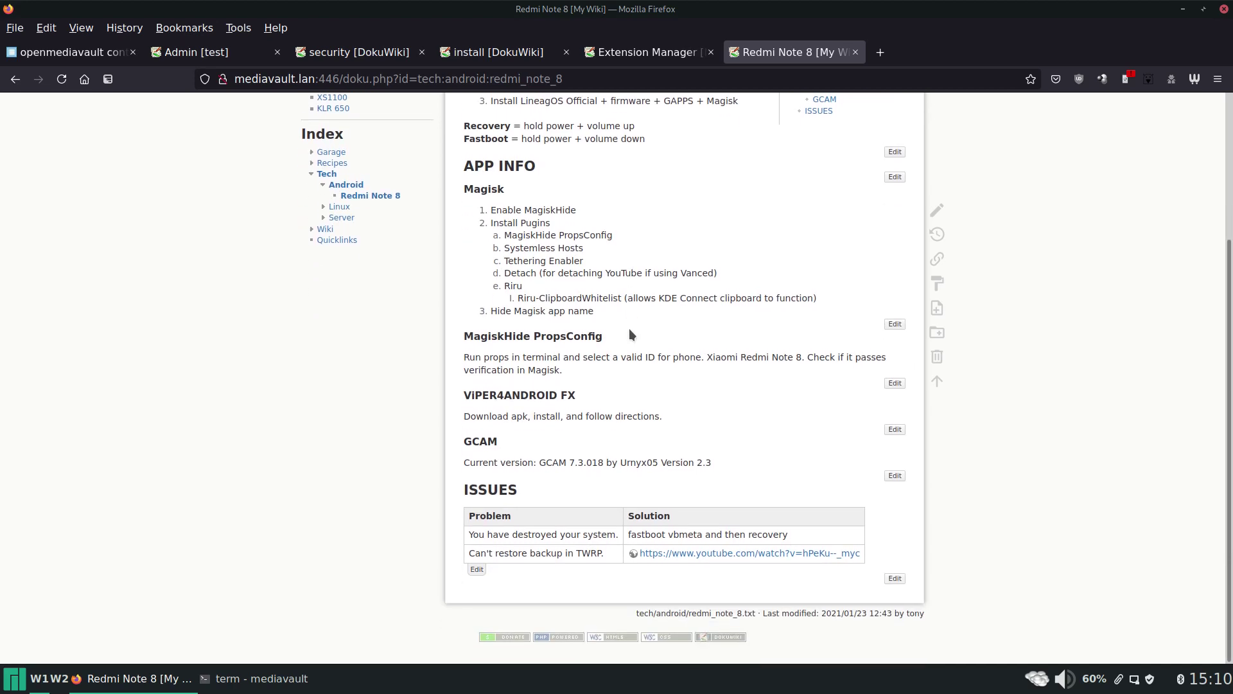
scroll(656, 318, "up", 6)
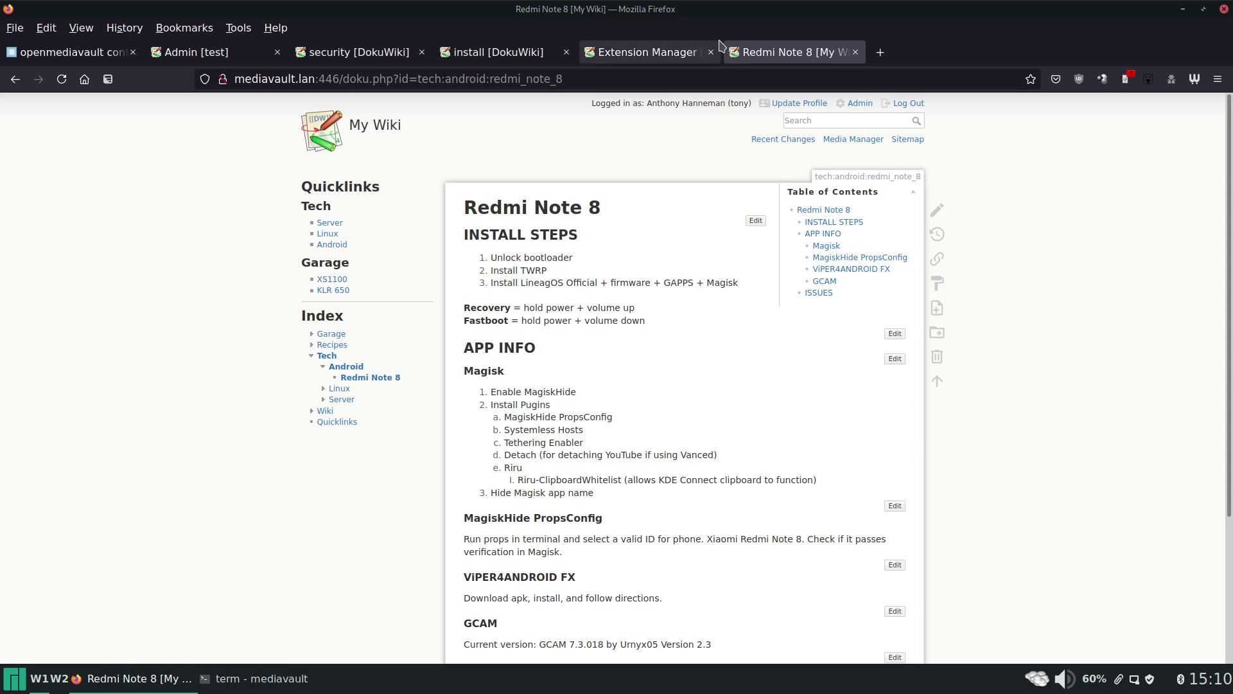
Open GitHub's awesome-selfhosted repository from the 'self' address-bar suggestion and scroll to its README contents.
left_click(591, 81)
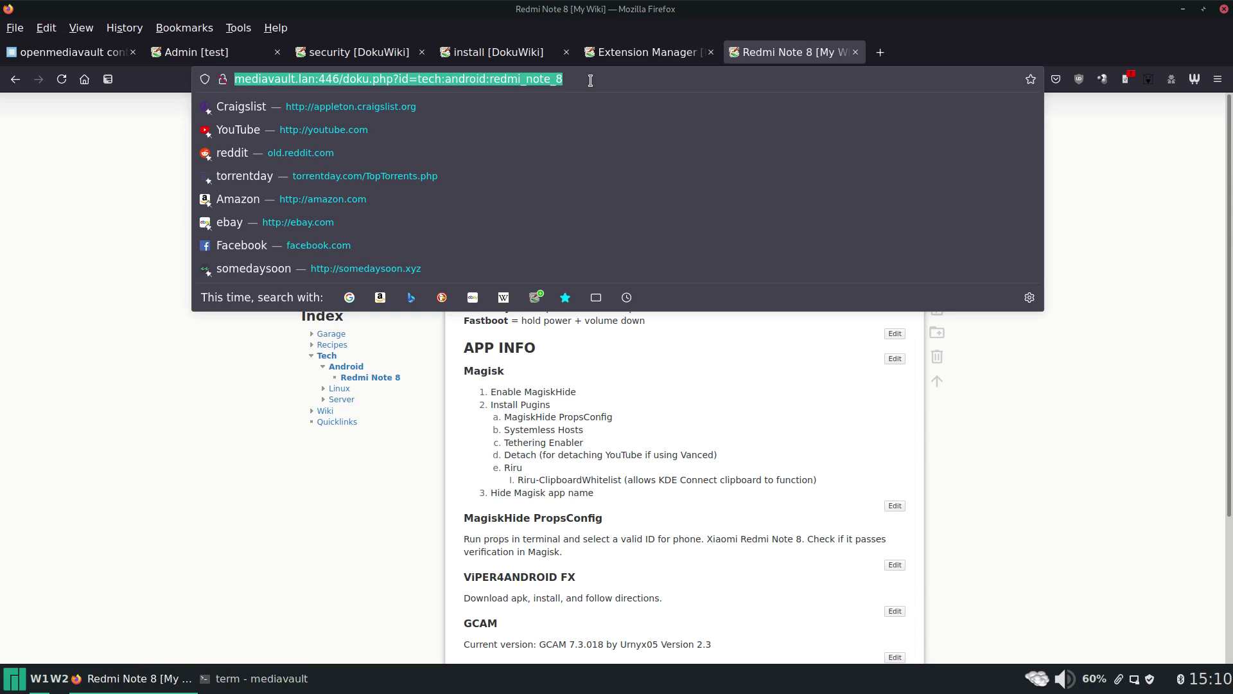
type("self")
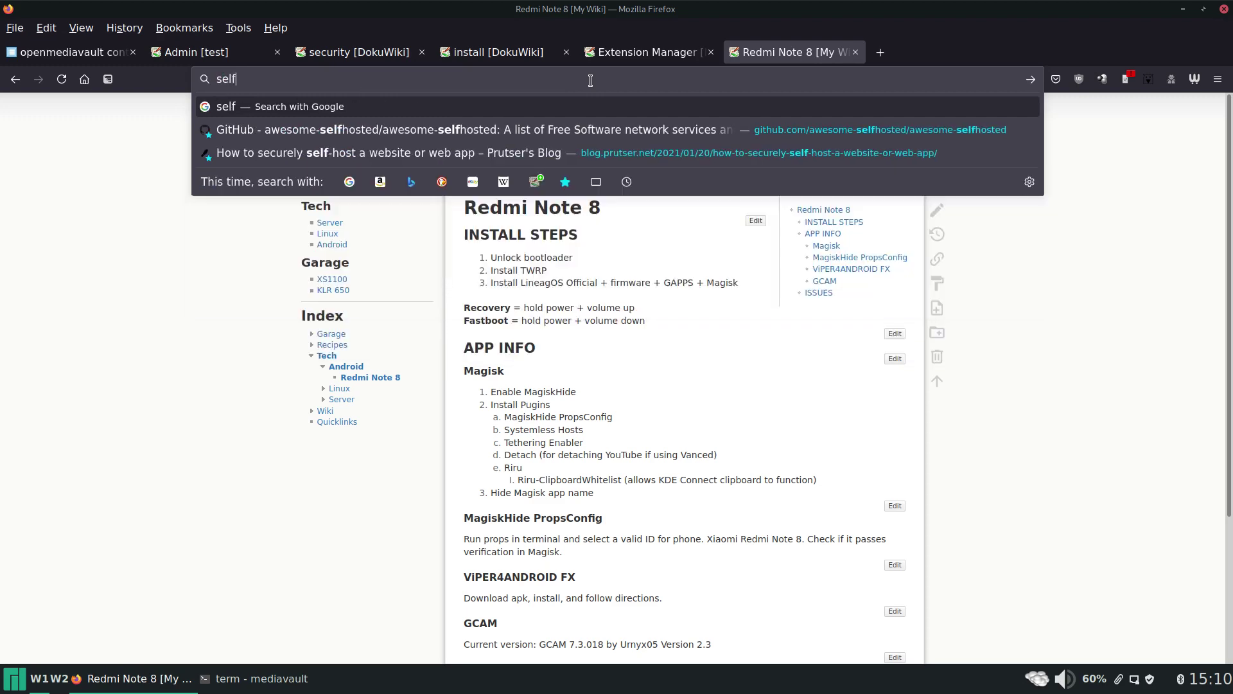
left_click(451, 134)
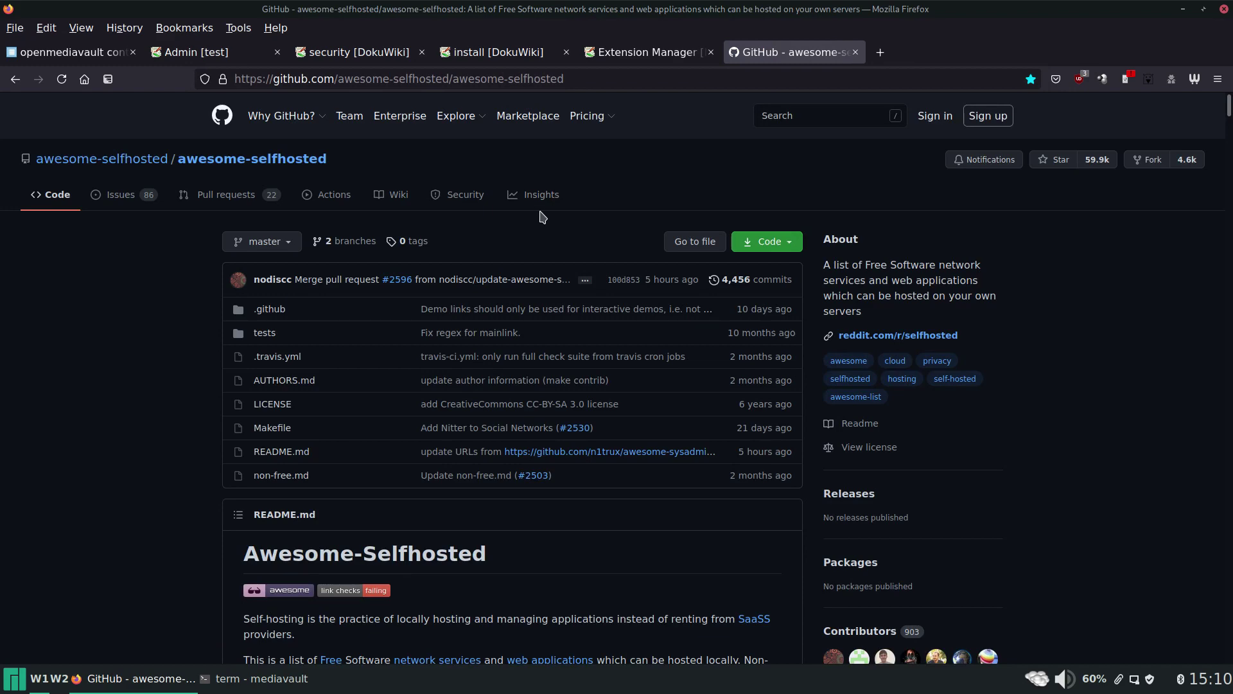
scroll(539, 220, "down", 10)
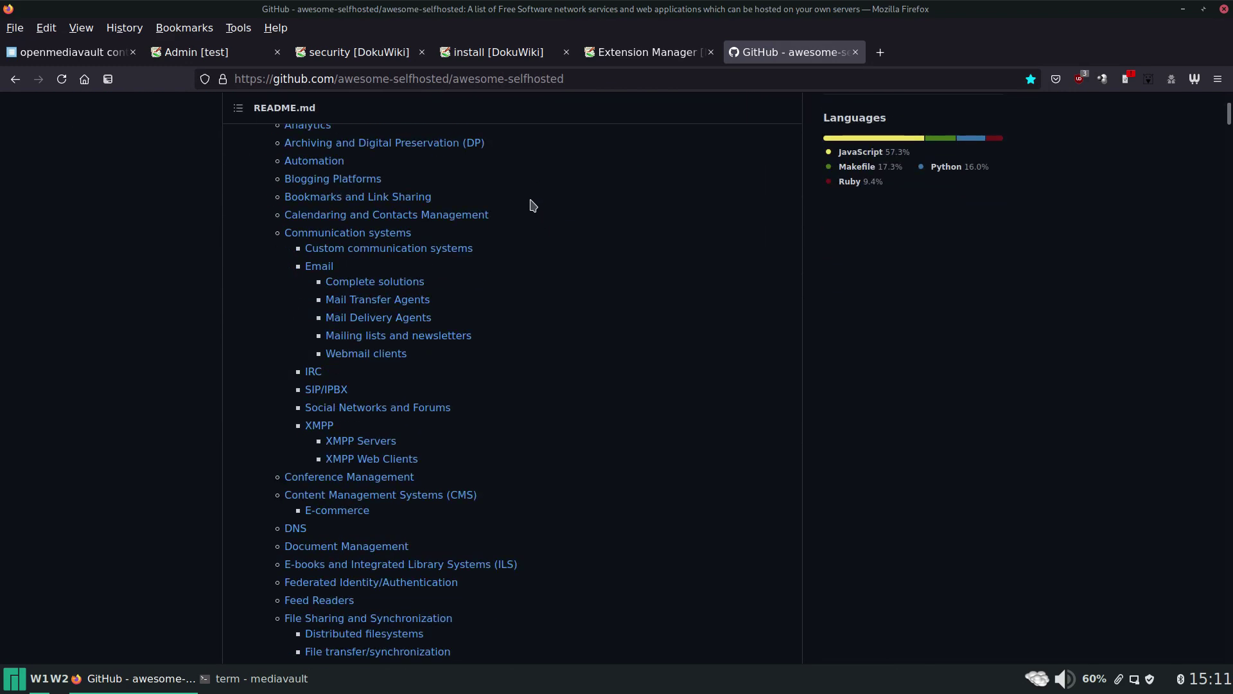
scroll(531, 204, "down", 14)
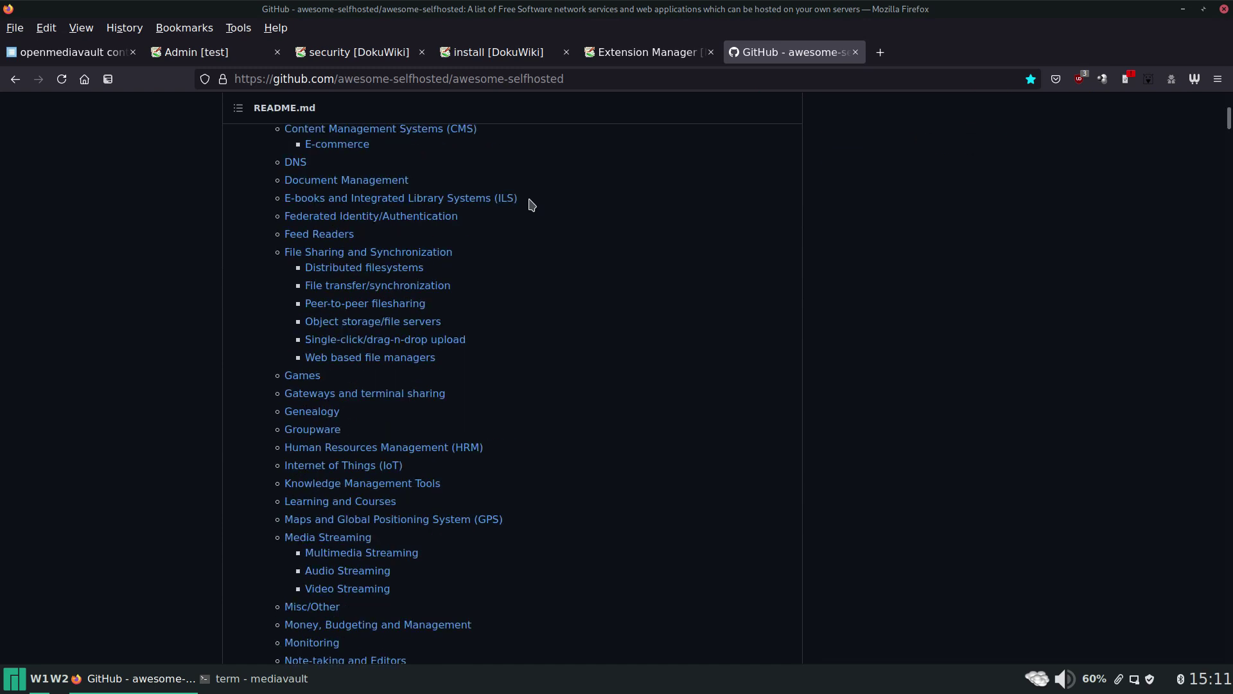
scroll(530, 204, "down", 4)
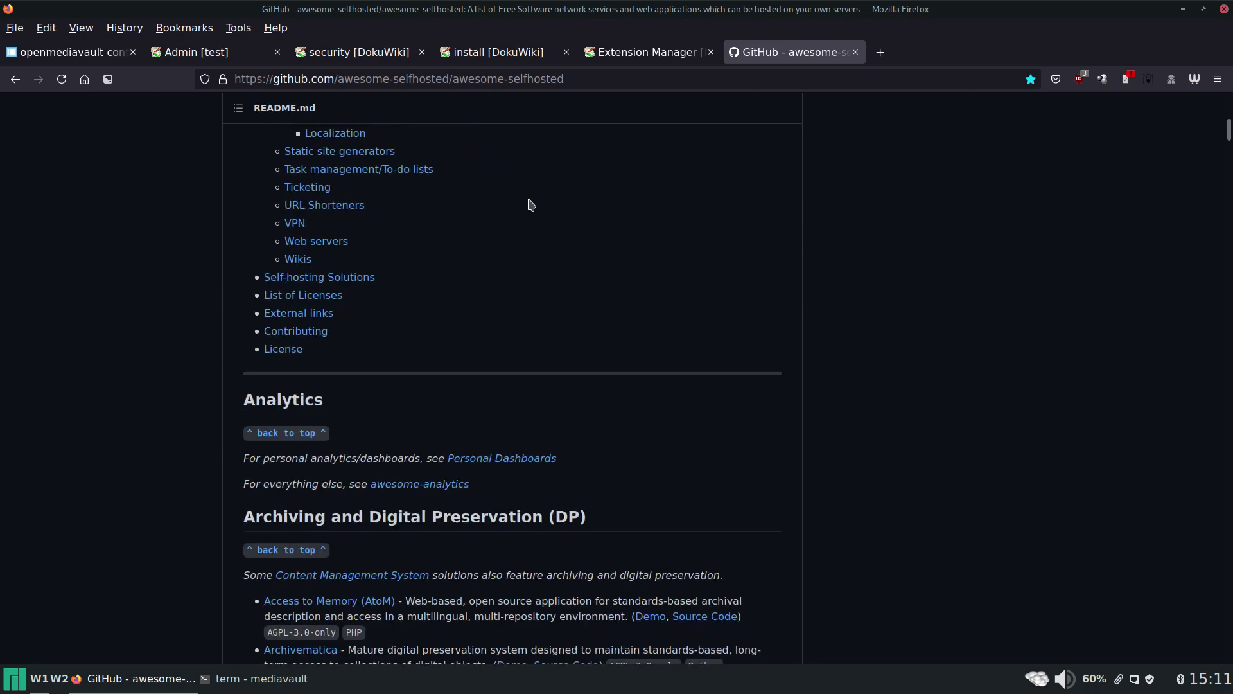
scroll(361, 431, "up", 3)
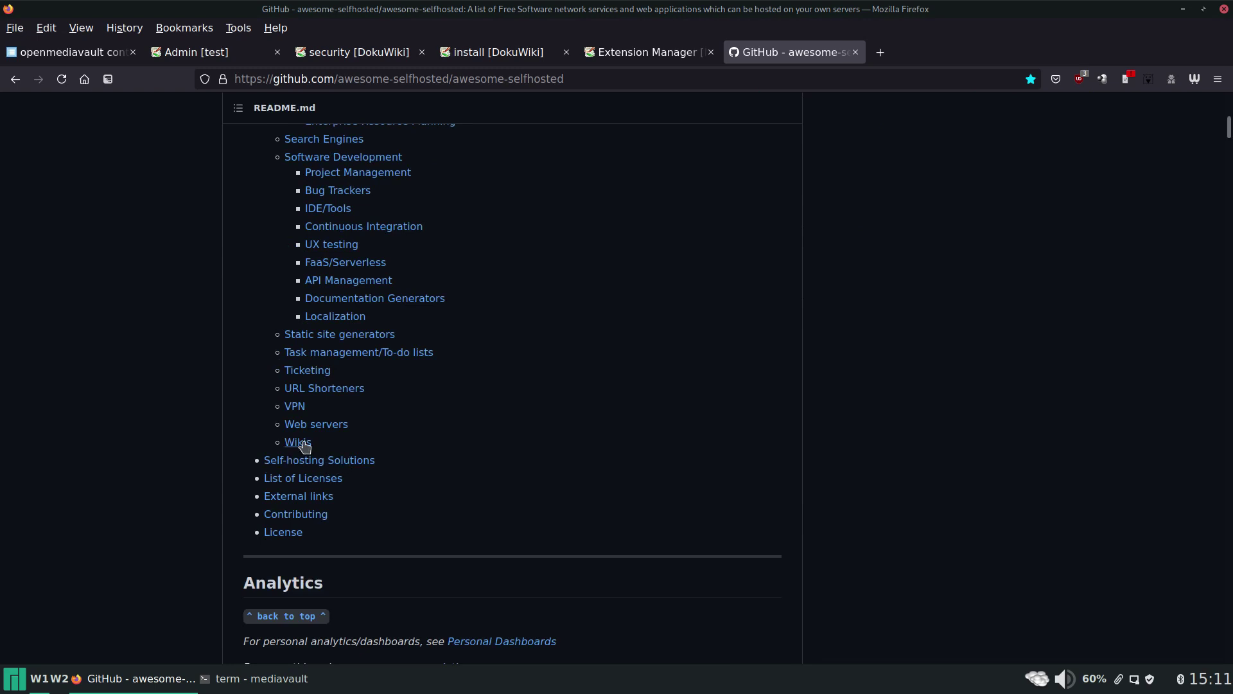
Jump to awesome-selfhosted's Wikis list and review entries like BookStack, Dokuwiki, MediaWiki and TiddlyWiki.
left_click(297, 442)
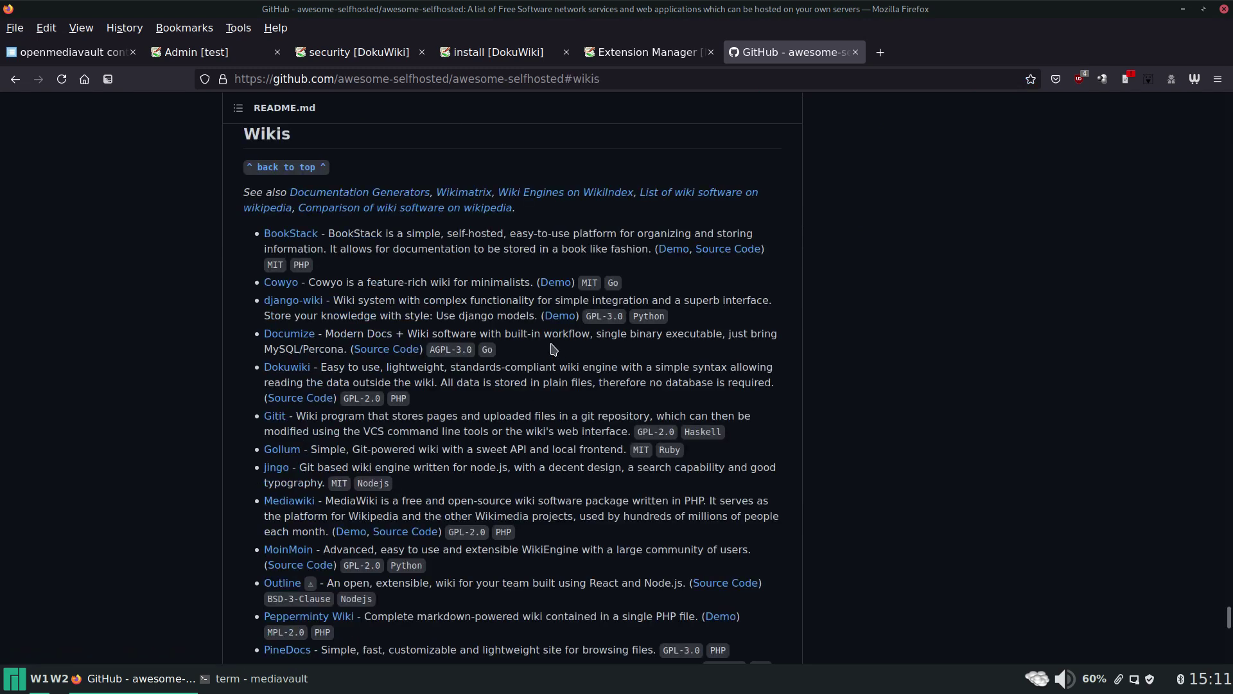
scroll(418, 237, "down", 2)
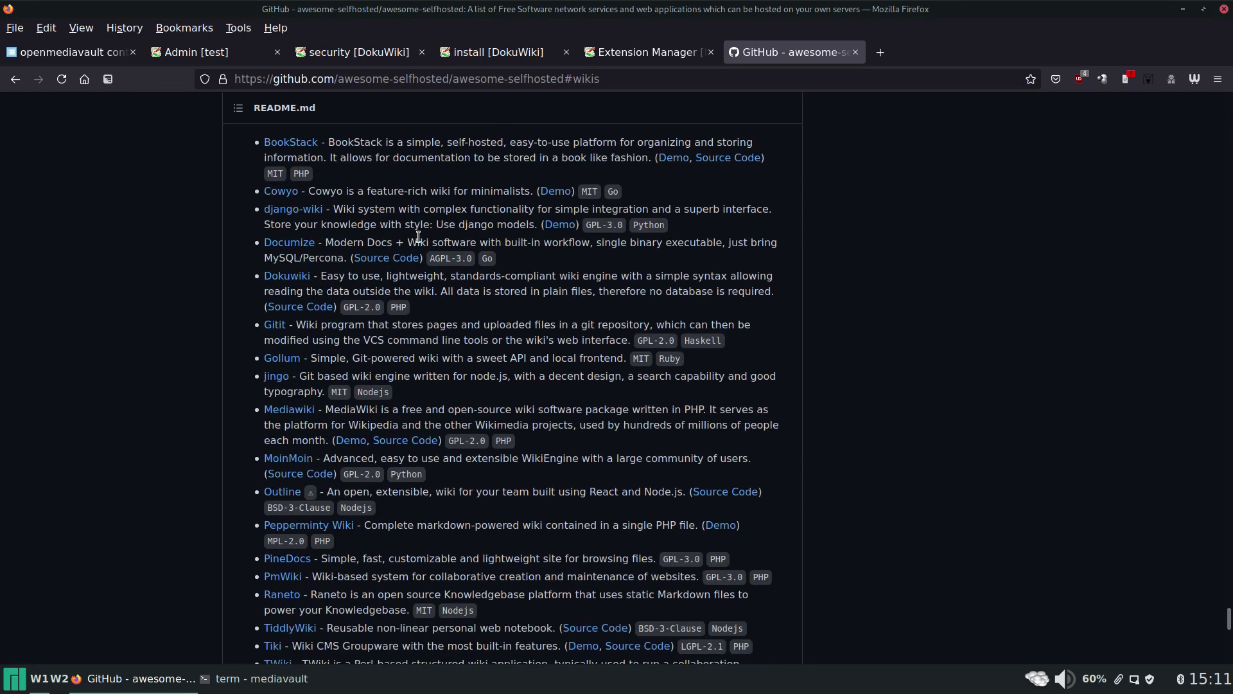
scroll(418, 237, "down", 2)
scroll(419, 236, "down", 2)
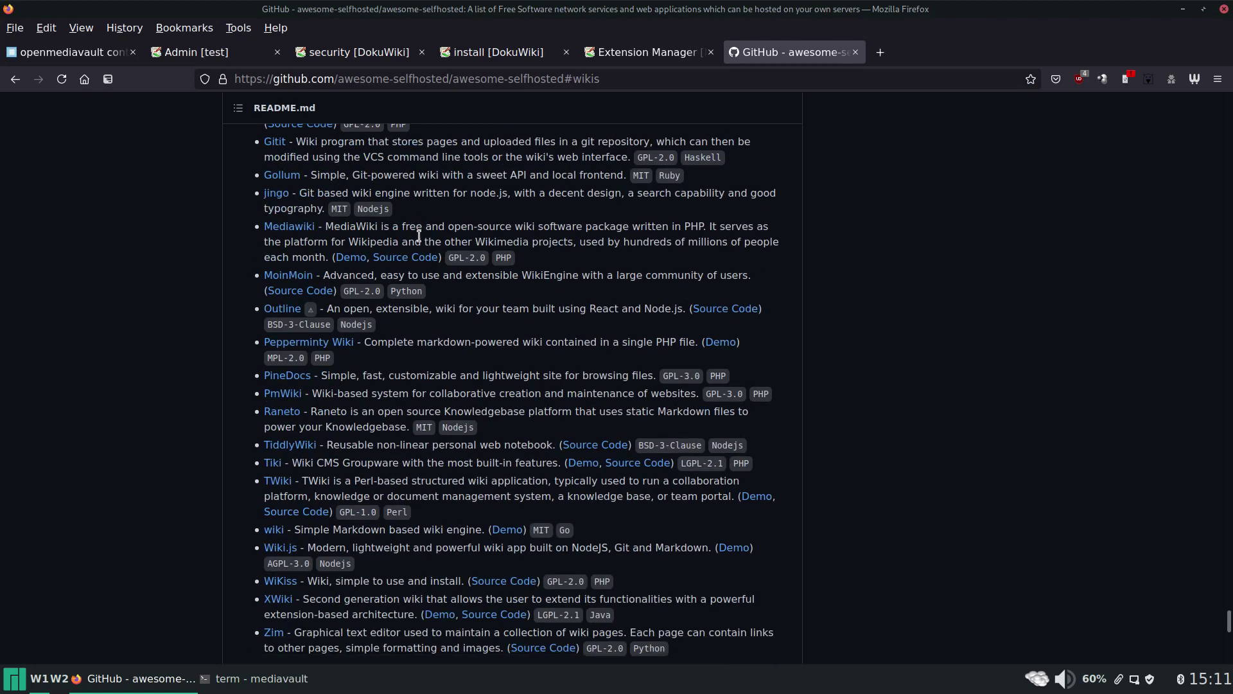
scroll(418, 236, "down", 2)
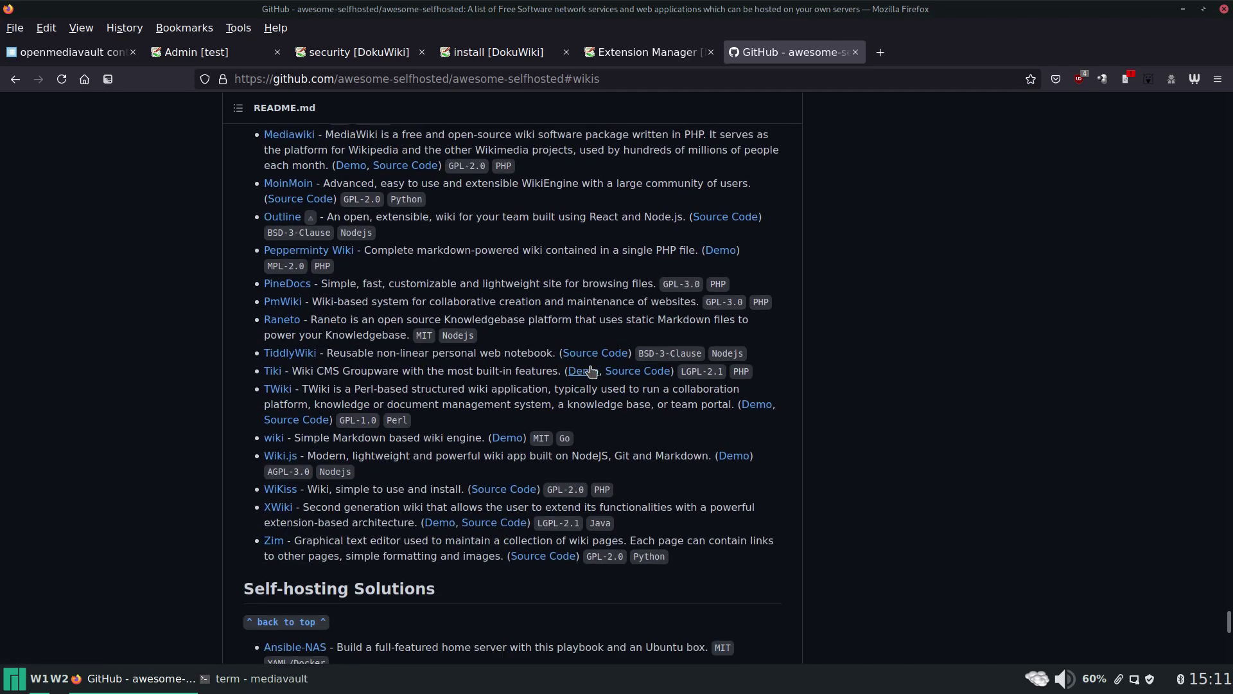
scroll(695, 312, "up", 3)
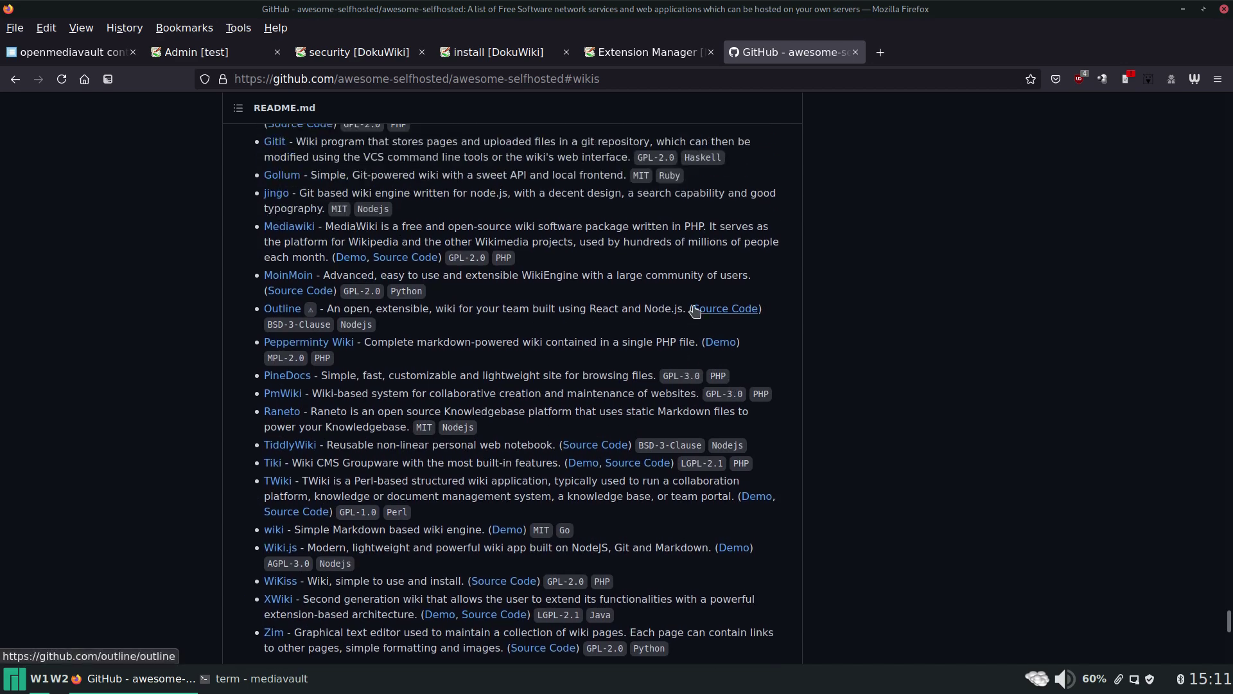
scroll(695, 312, "up", 10)
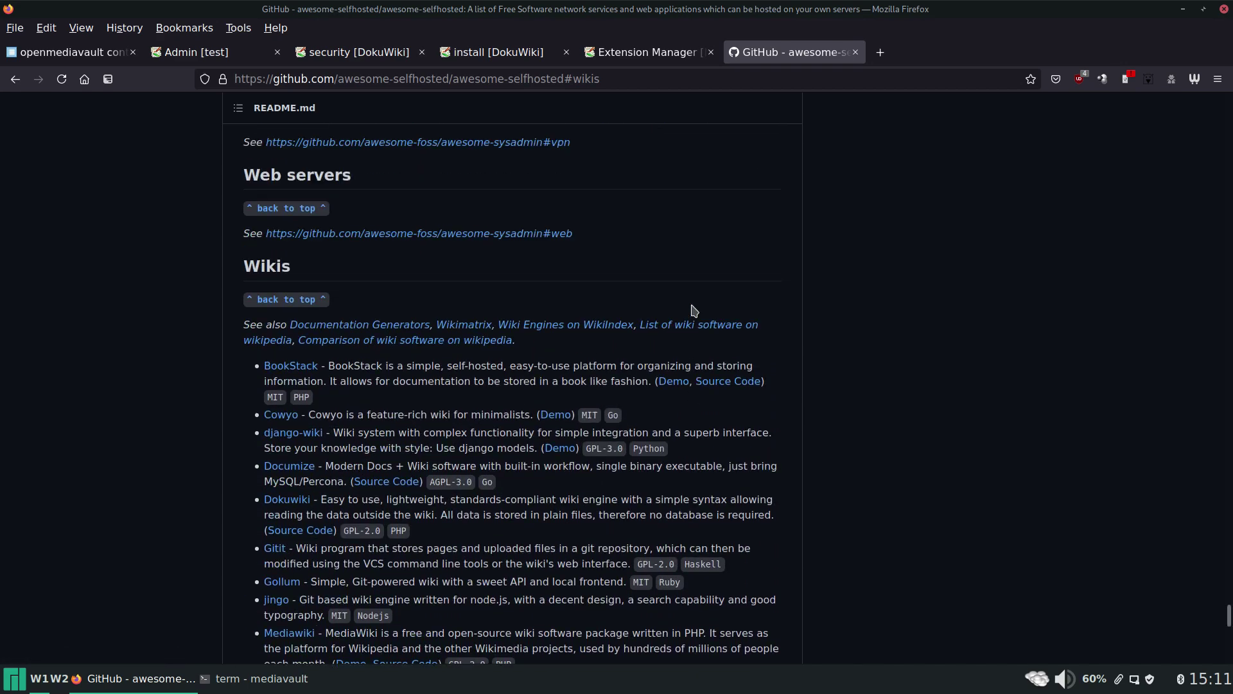
scroll(684, 313, "down", 3)
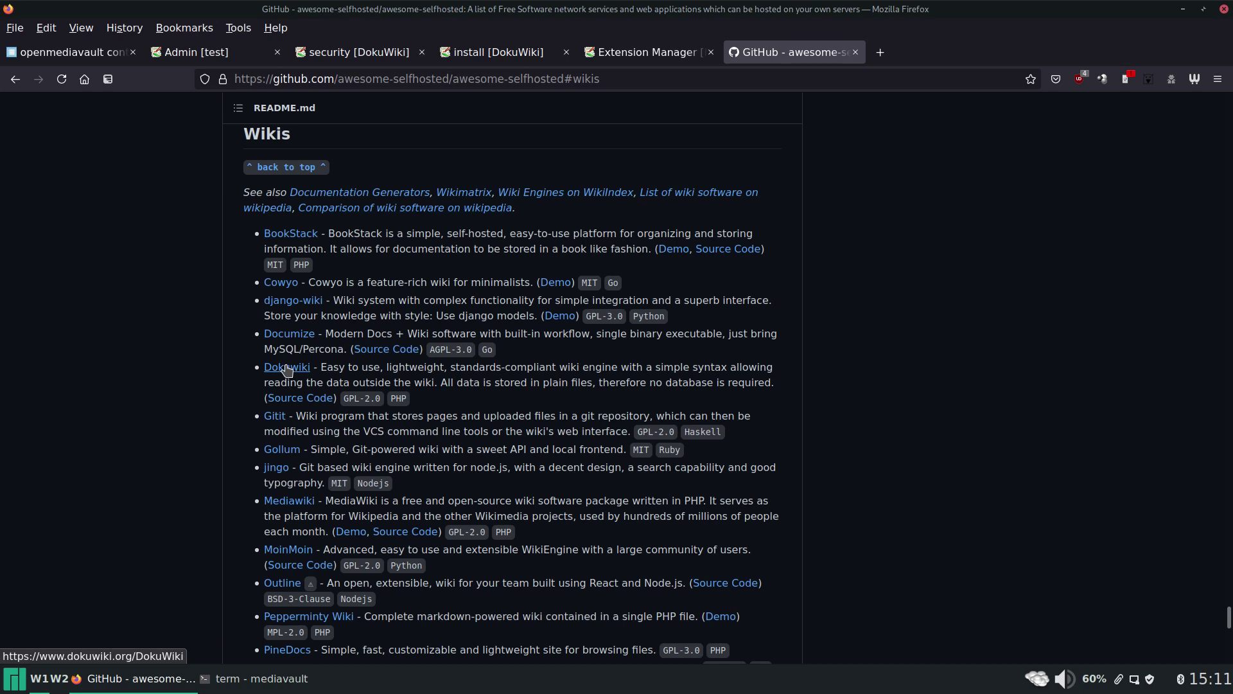
scroll(418, 334, "down", 5)
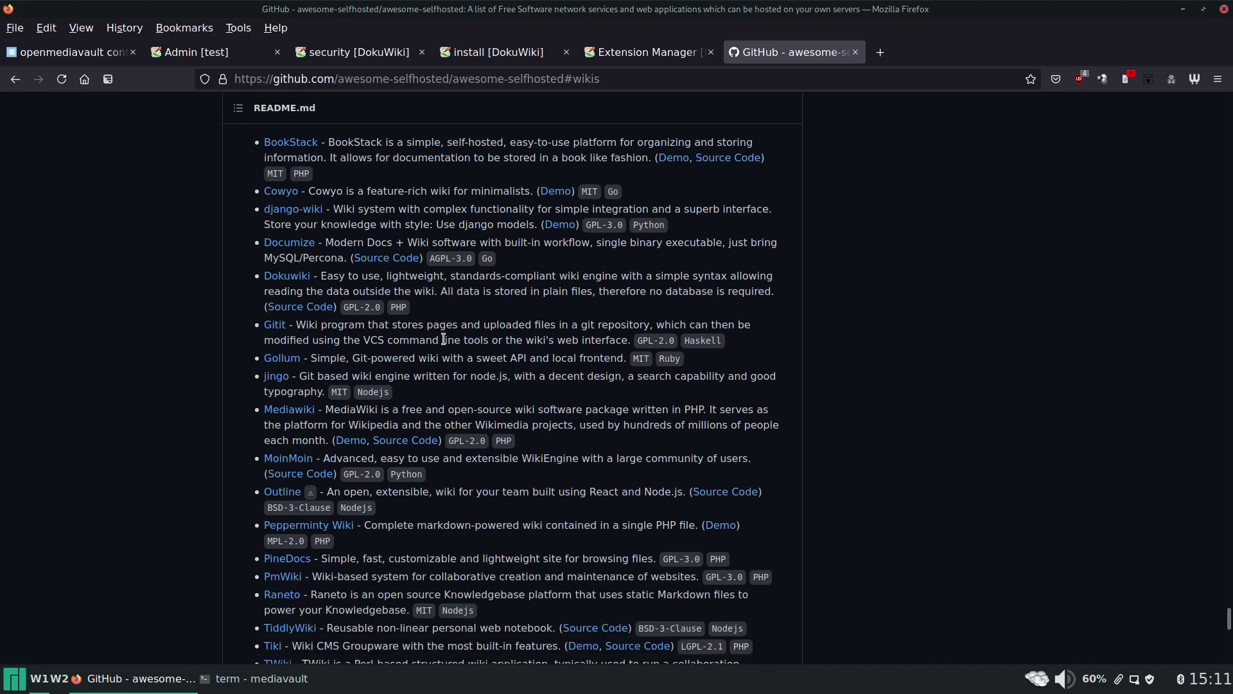
scroll(436, 336, "down", 5)
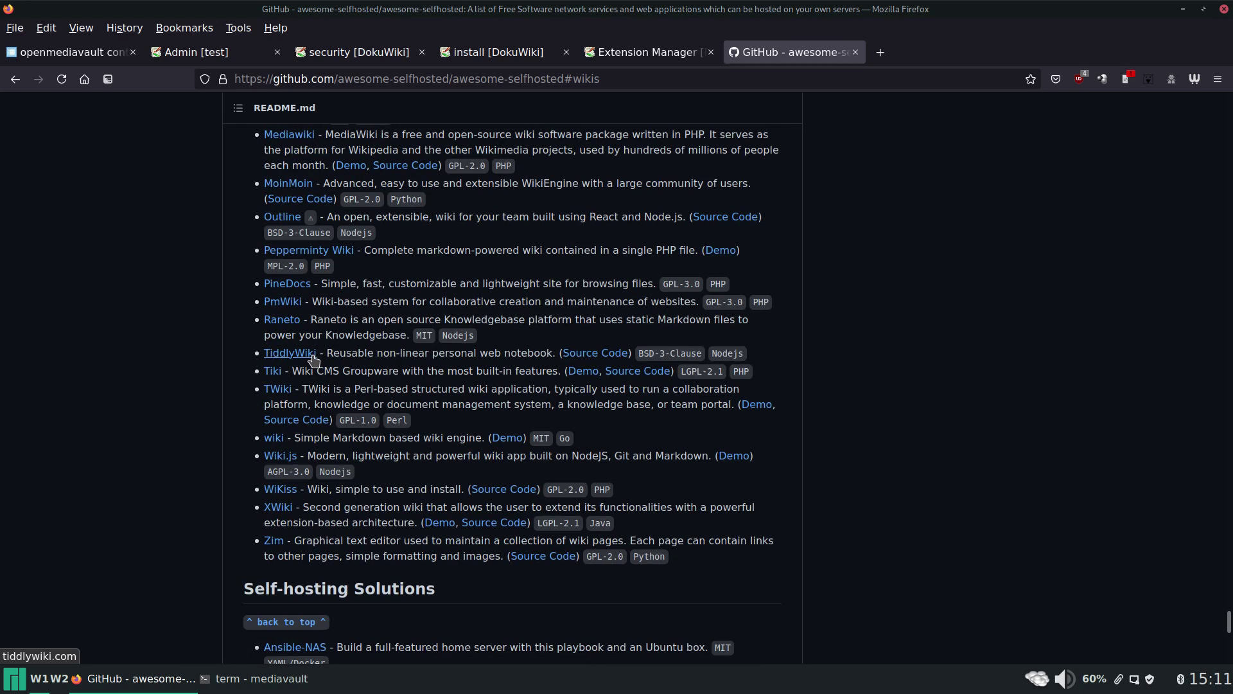
scroll(447, 344, "up", 7)
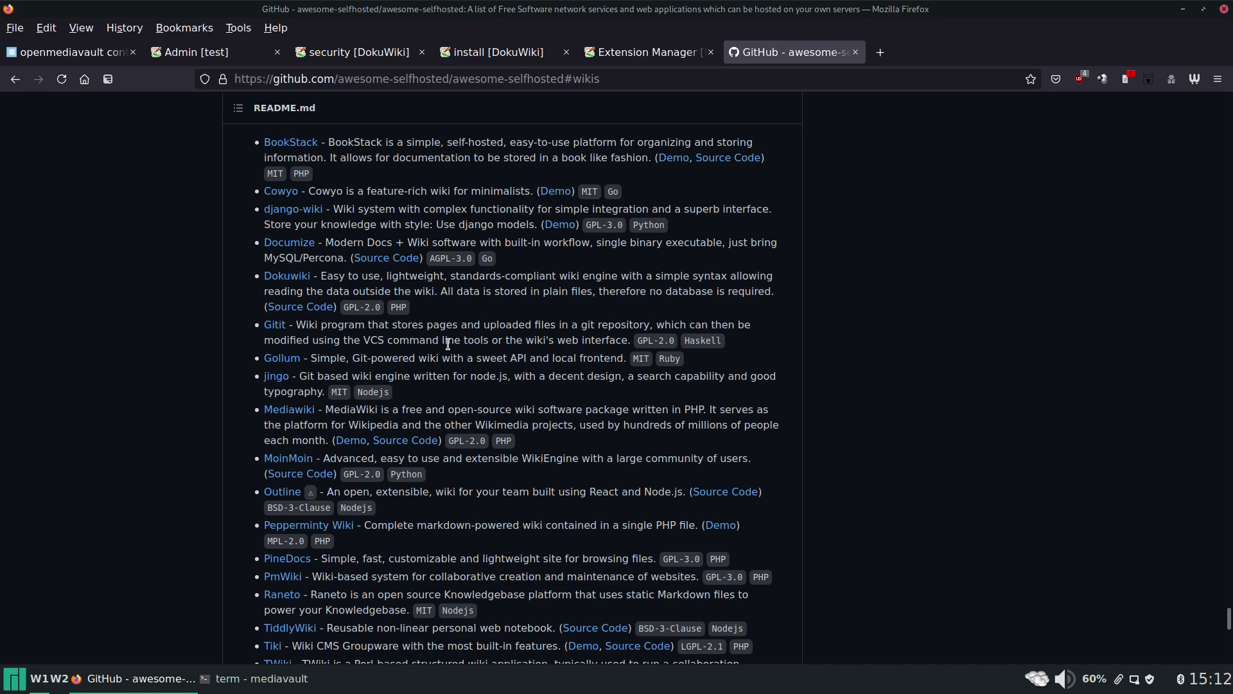
Close the GitHub awesome-selfhosted, Extension Manager, DokuWiki install and security documentation tabs.
middle_click(831, 59)
left_click(643, 53)
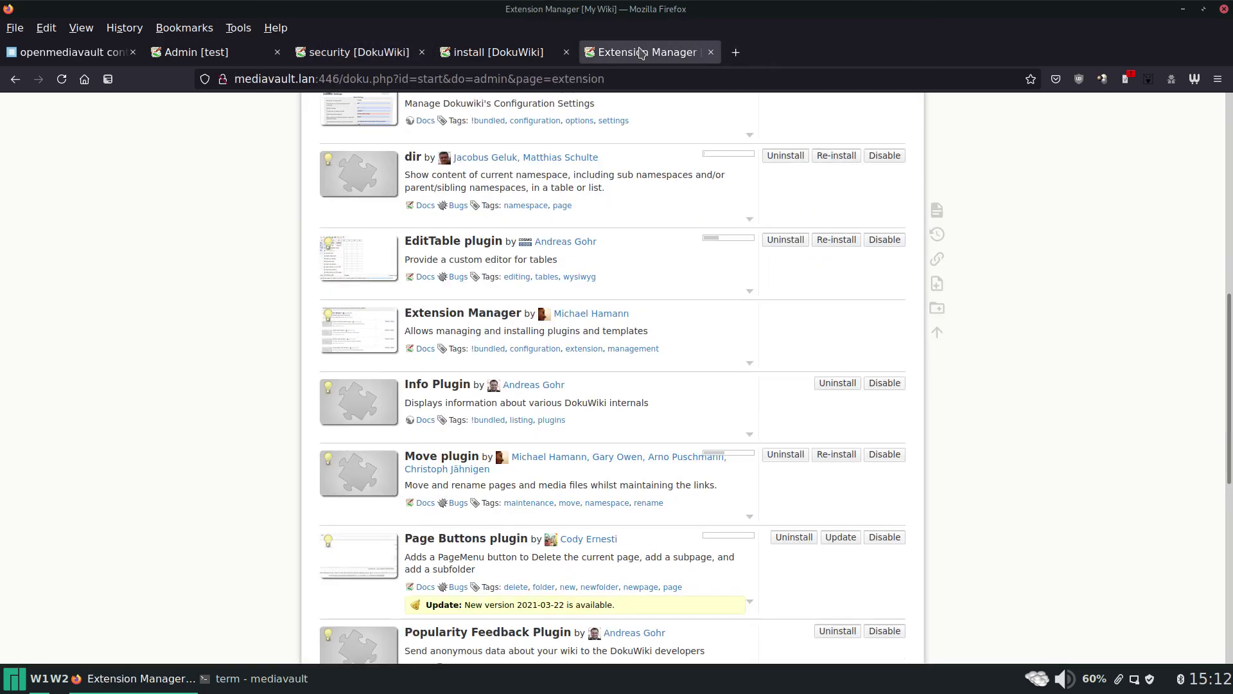
middle_click(643, 52)
middle_click(496, 54)
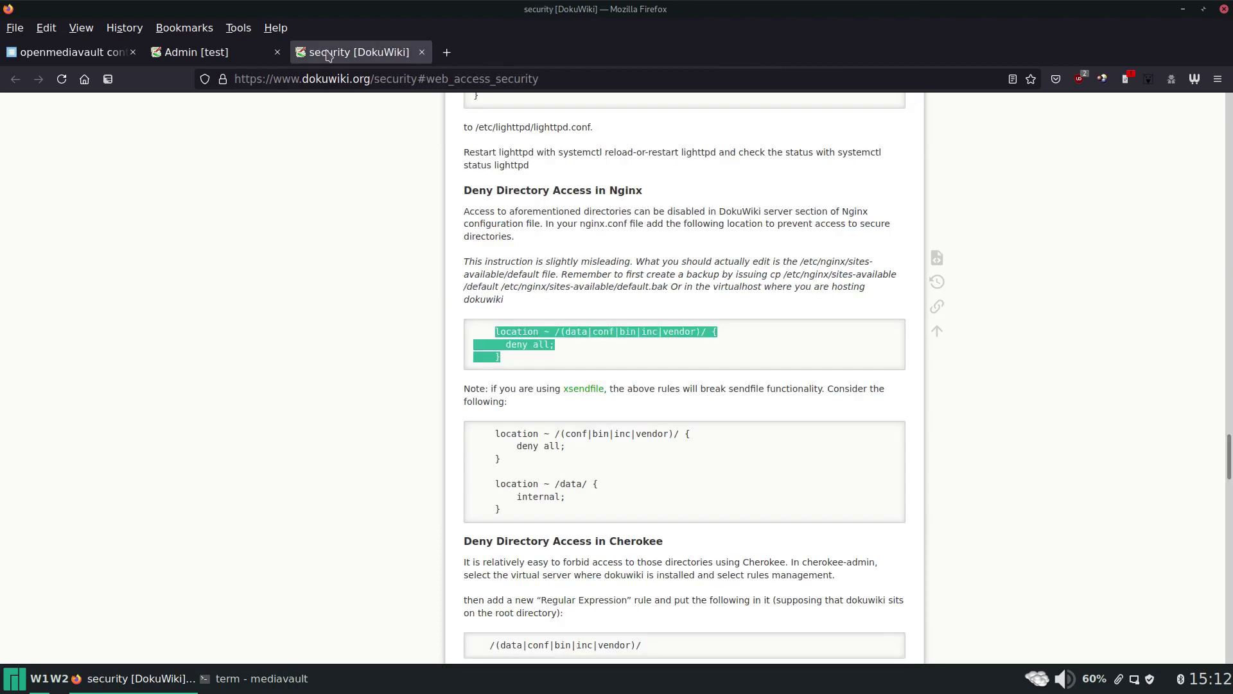
middle_click(328, 57)
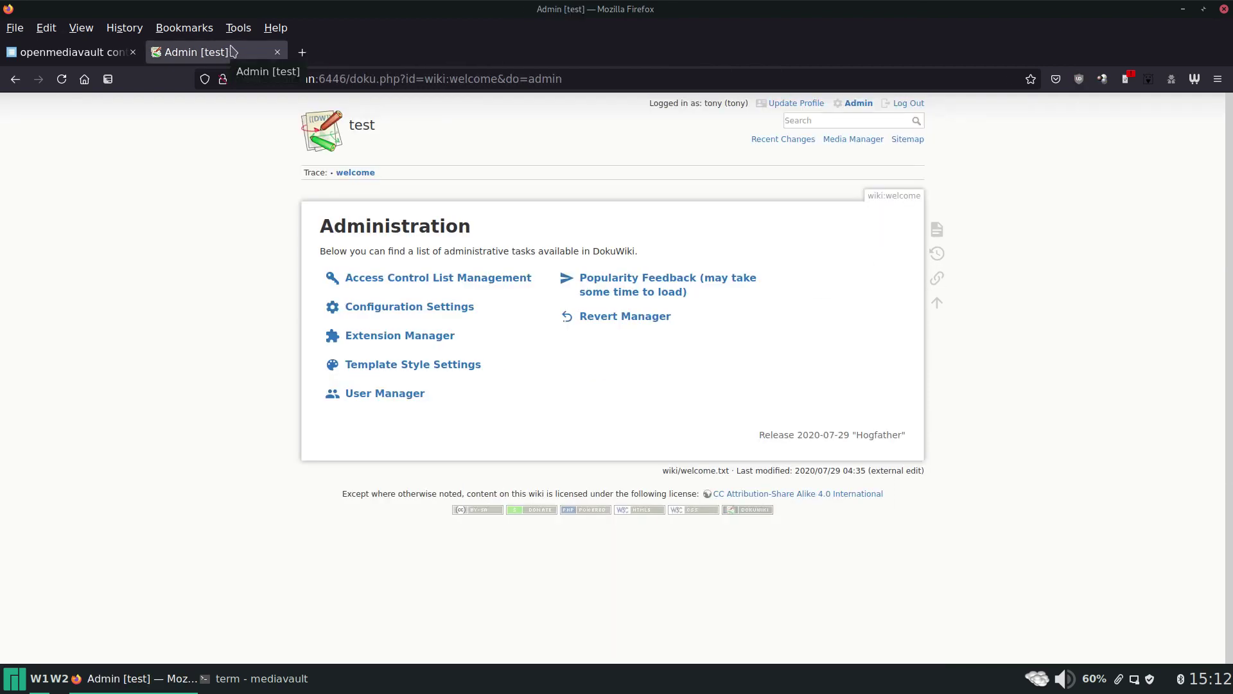